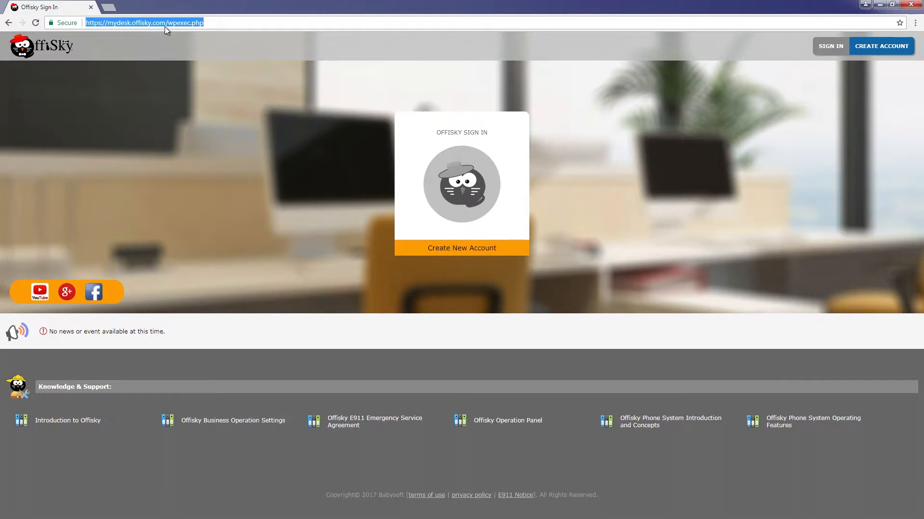
# - Start a new Offisky sign-up as a Business or Group Master Account
pyautogui.click(743, 161)
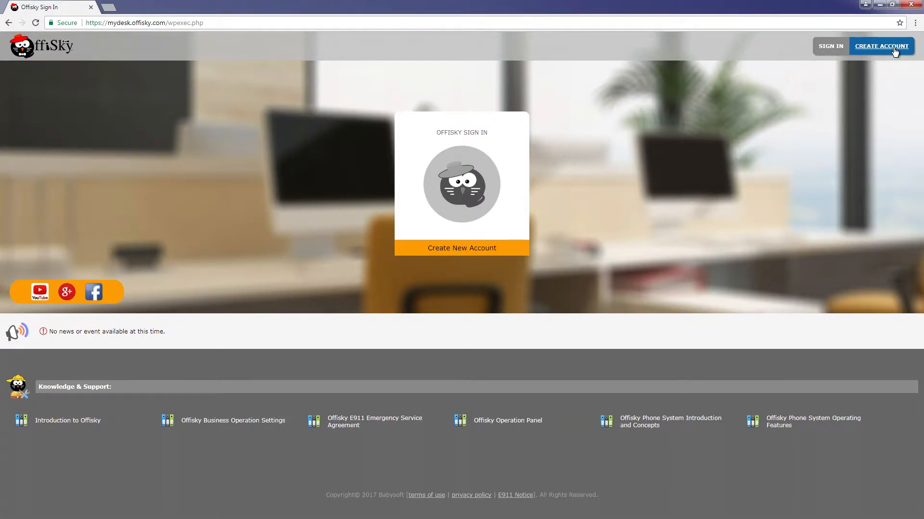
pyautogui.click(894, 52)
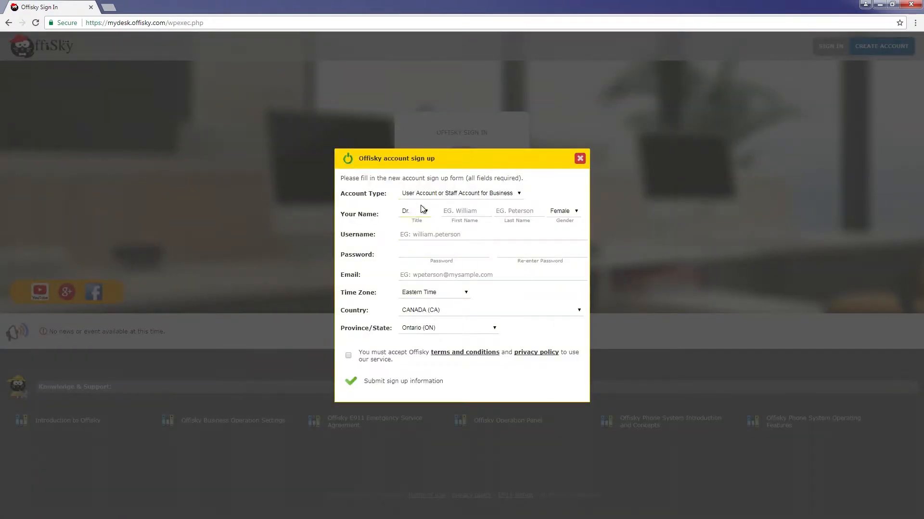
pyautogui.click(425, 197)
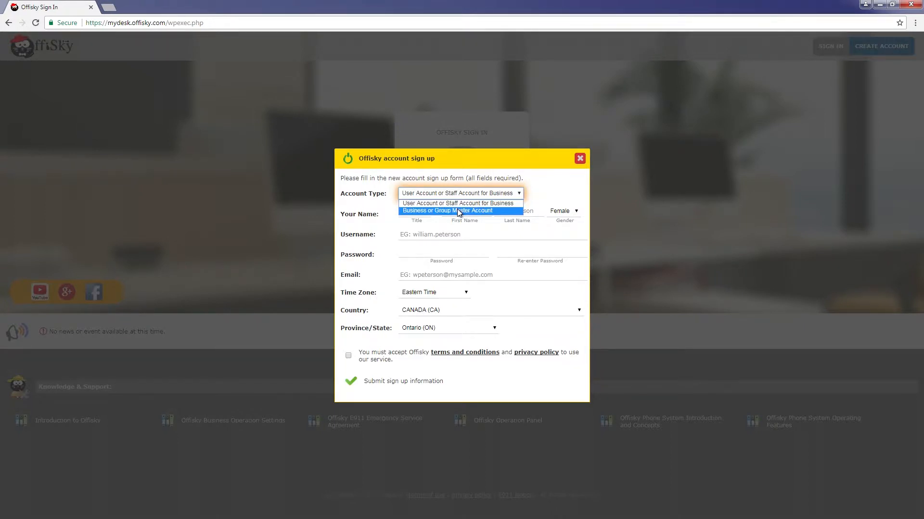
pyautogui.click(458, 211)
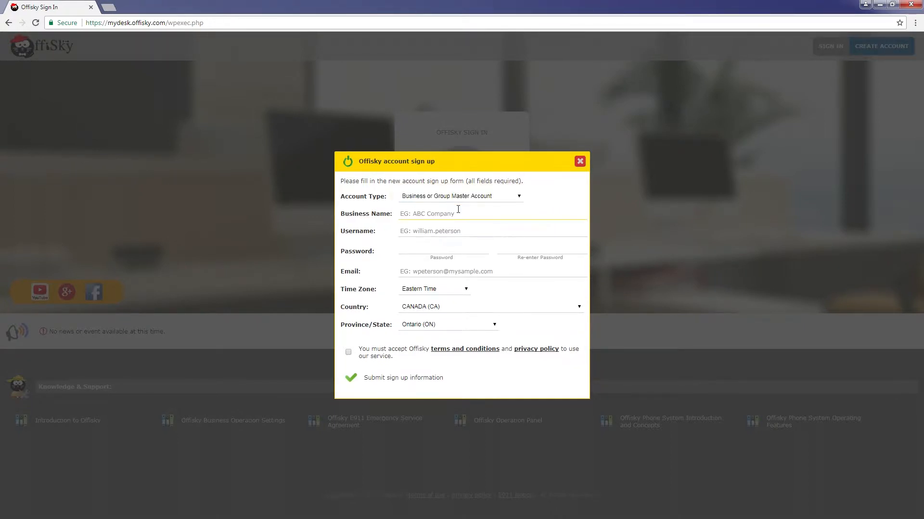
# - Fill in the business name, username, password and e-mail, accept the terms, and submit
pyautogui.click(455, 213)
pyautogui.write('Betty ')
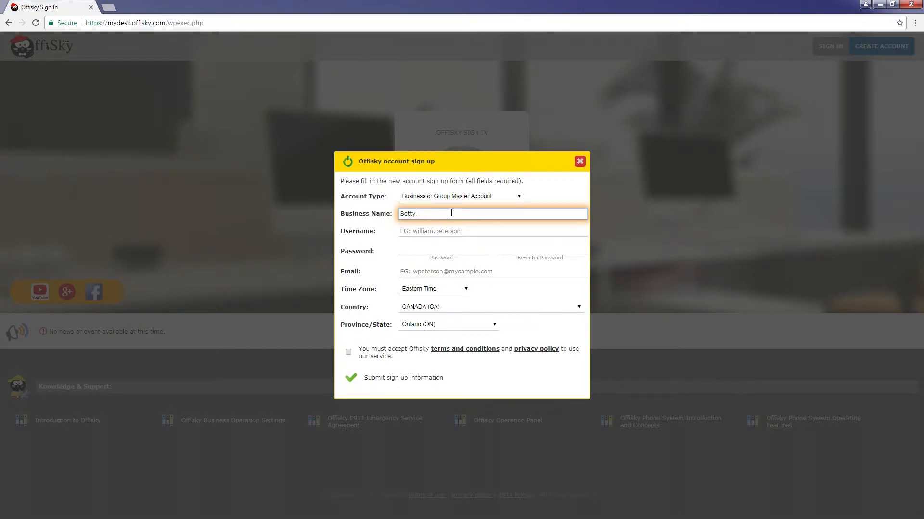
pyautogui.write('Consultant')
pyautogui.press('Tab')
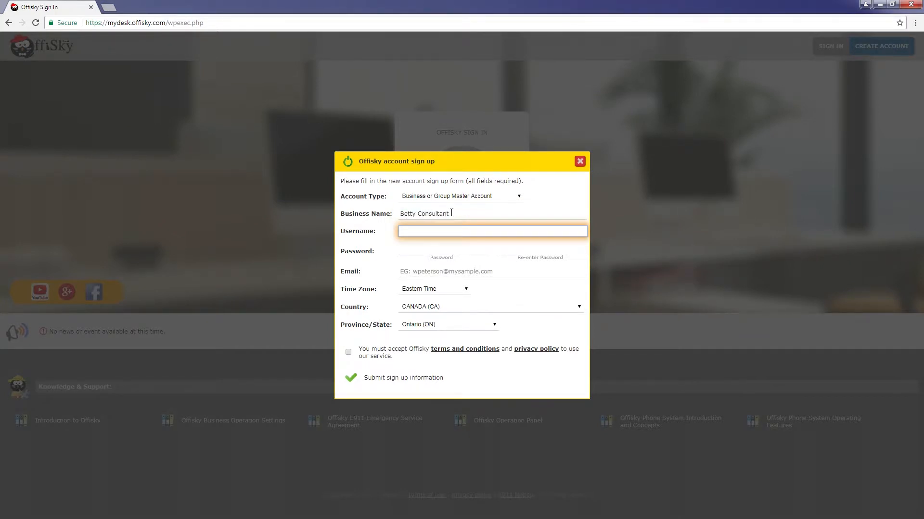
pyautogui.write('bettyconsultant')
pyautogui.press('Tab')
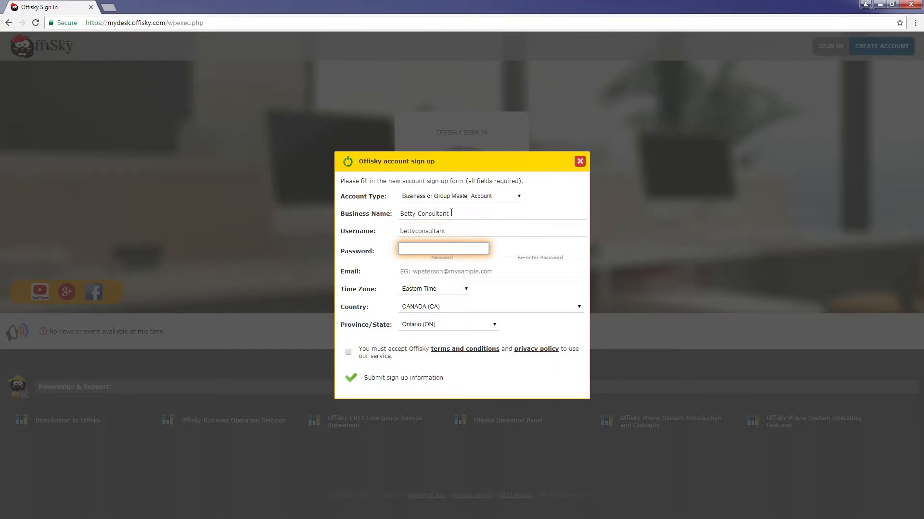
pyautogui.write('•••••••••')
pyautogui.press('Tab')
pyautogui.write('••••')
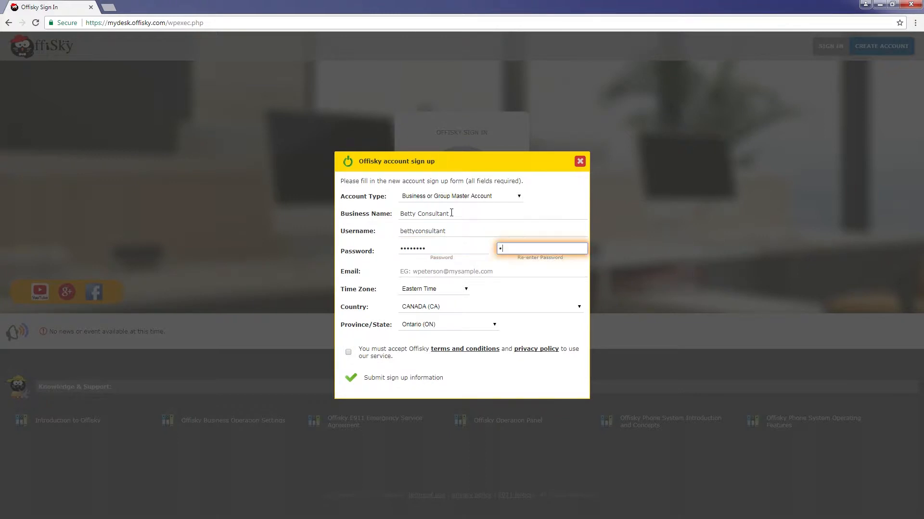
pyautogui.write('••••')
pyautogui.press('Tab')
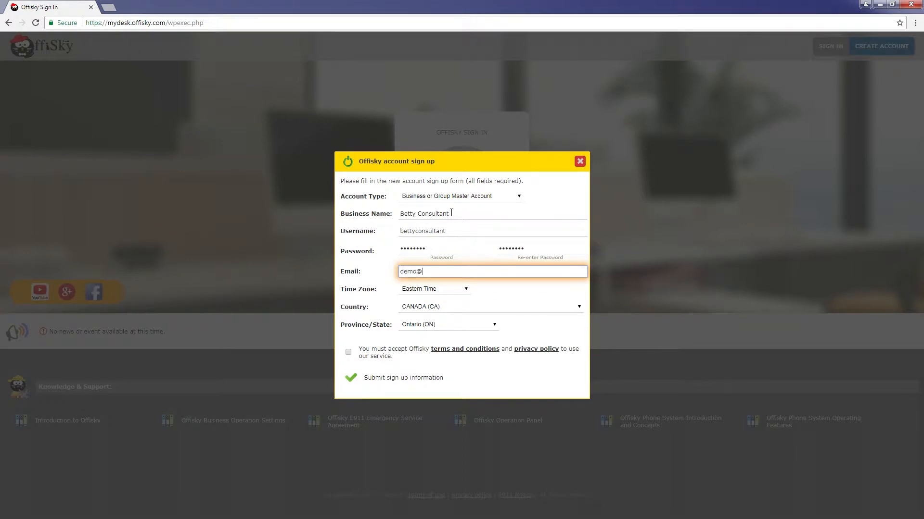
pyautogui.click(348, 351)
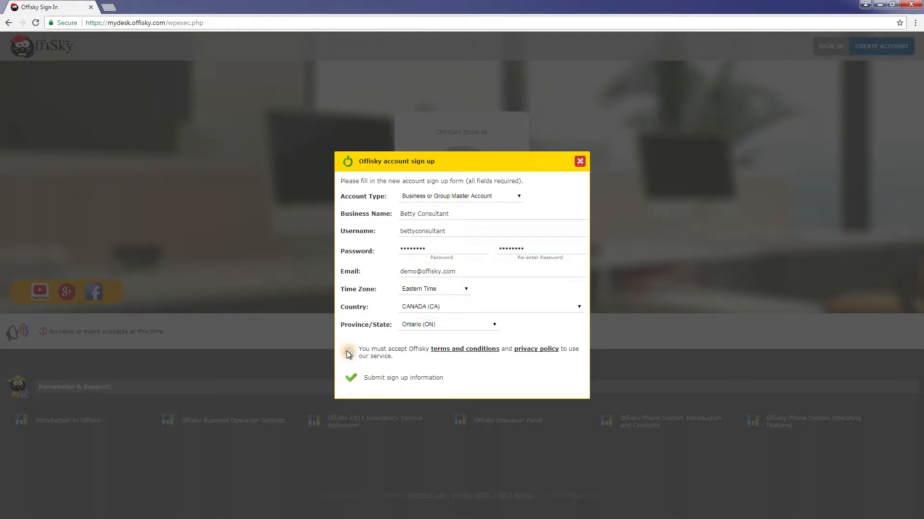
pyautogui.click(386, 380)
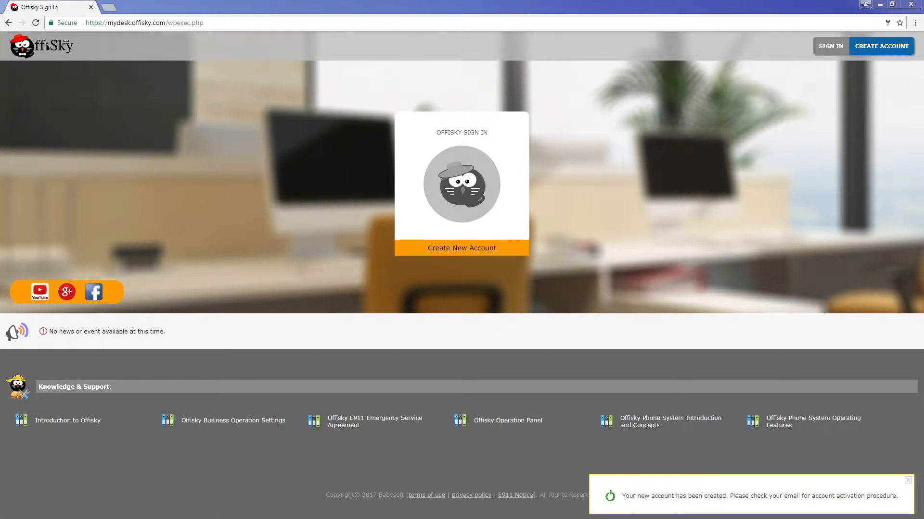
# - Follow the activation link in the Offisky e-mail and move the activated page into the main window
pyautogui.moveTo(0, 42); pyautogui.dragTo(351, 34)
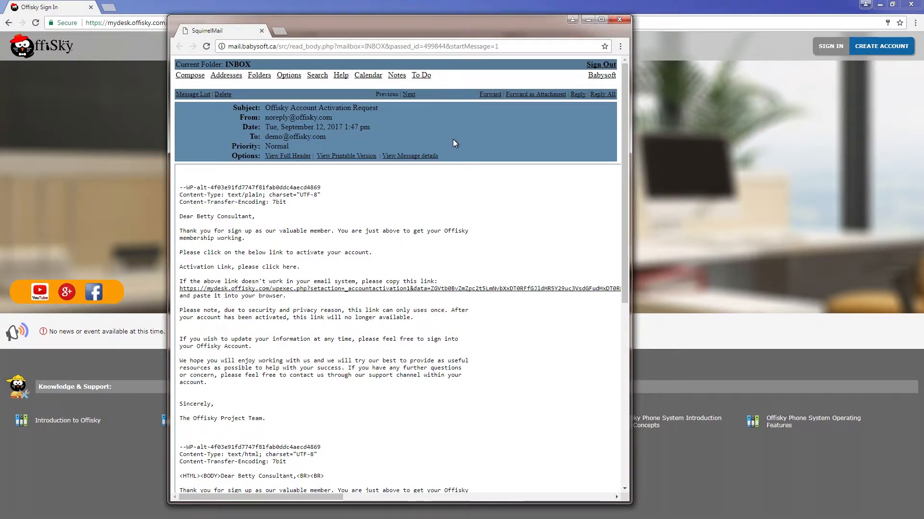
pyautogui.click(310, 290)
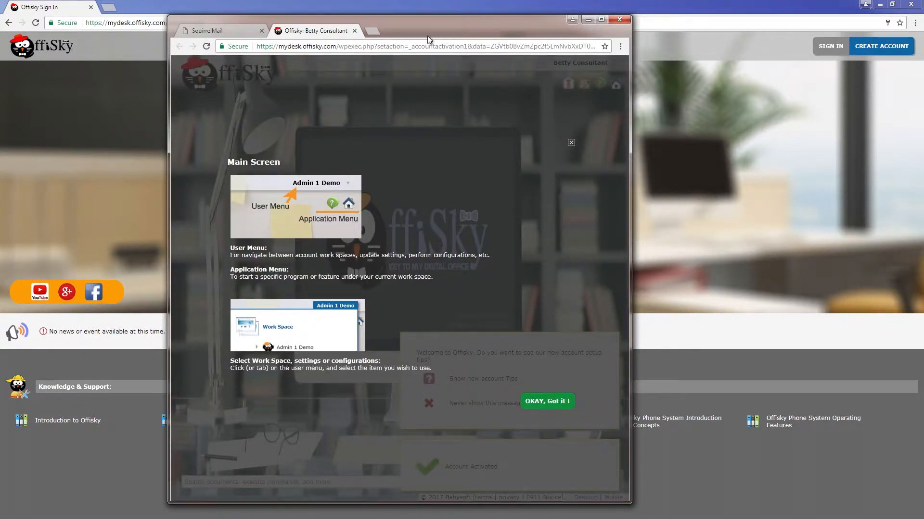
pyautogui.moveTo(308, 34); pyautogui.dragTo(160, 4)
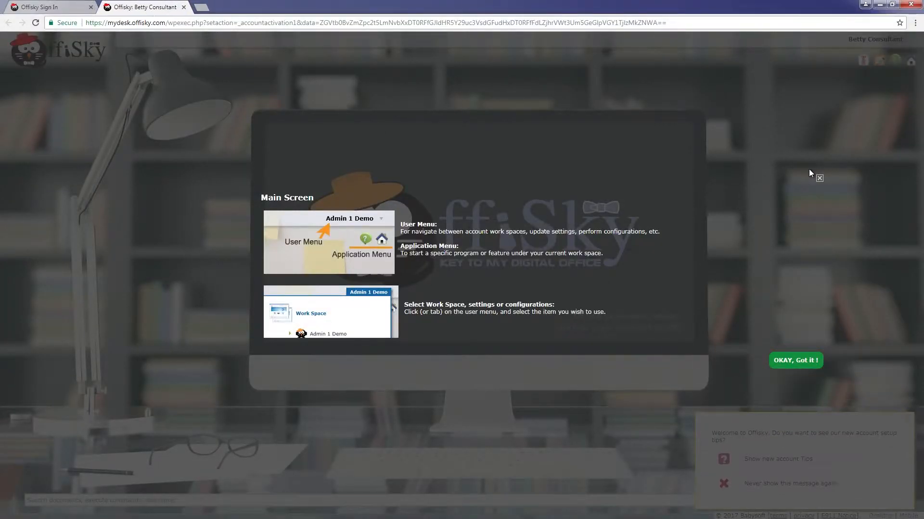
# - Dismiss the welcome tips and choose Manage my phone system settings from the user menu
pyautogui.click(798, 361)
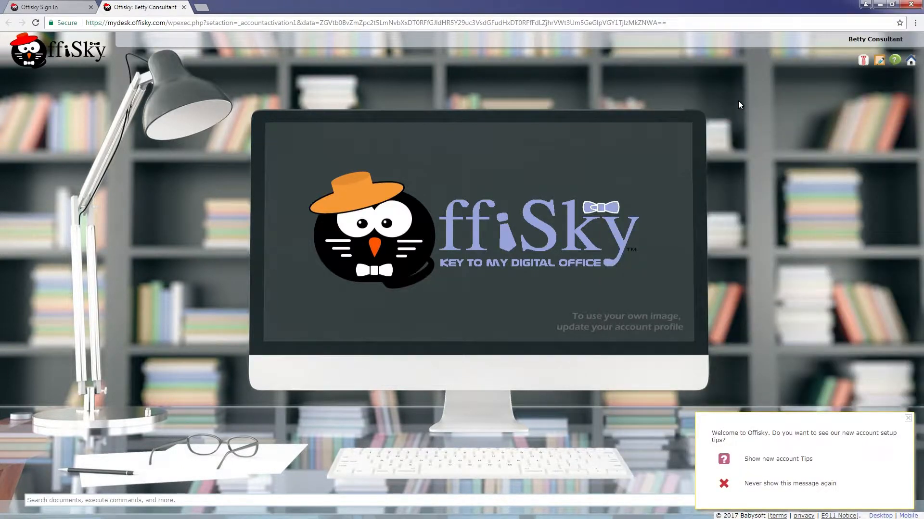
pyautogui.click(892, 40)
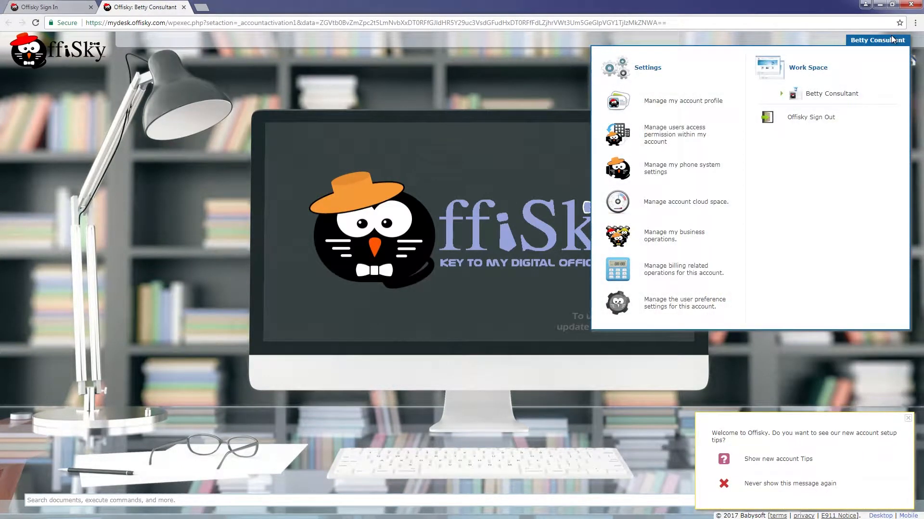
pyautogui.click(683, 166)
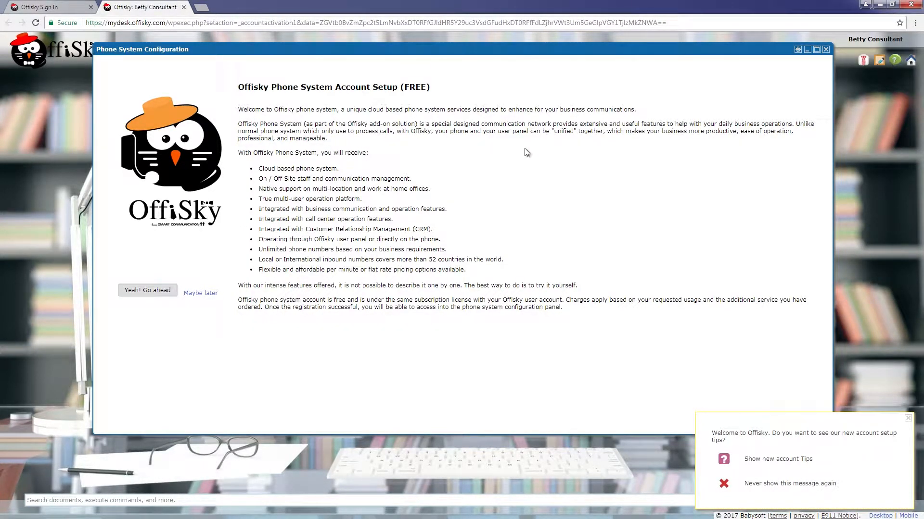
# - Add the free phone system add-on with default country prefix 1, then enter the configuration panel
pyautogui.click(148, 291)
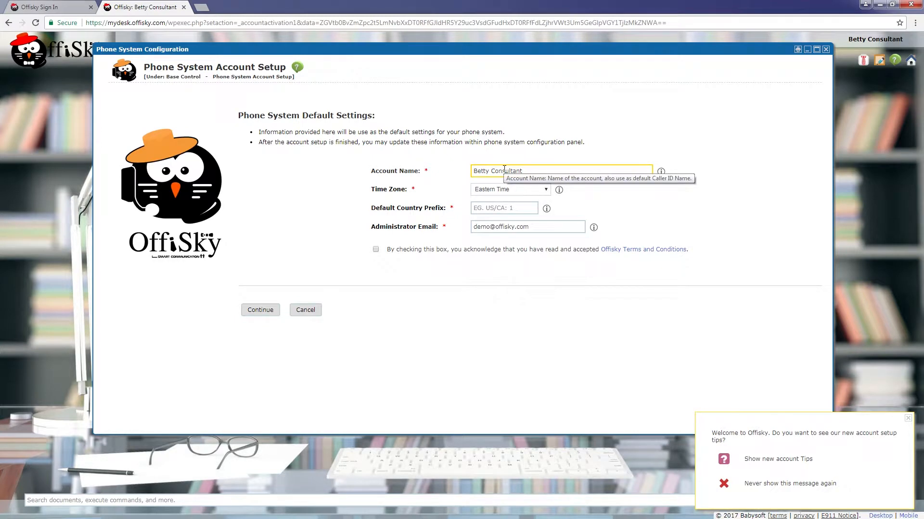
pyautogui.click(486, 208)
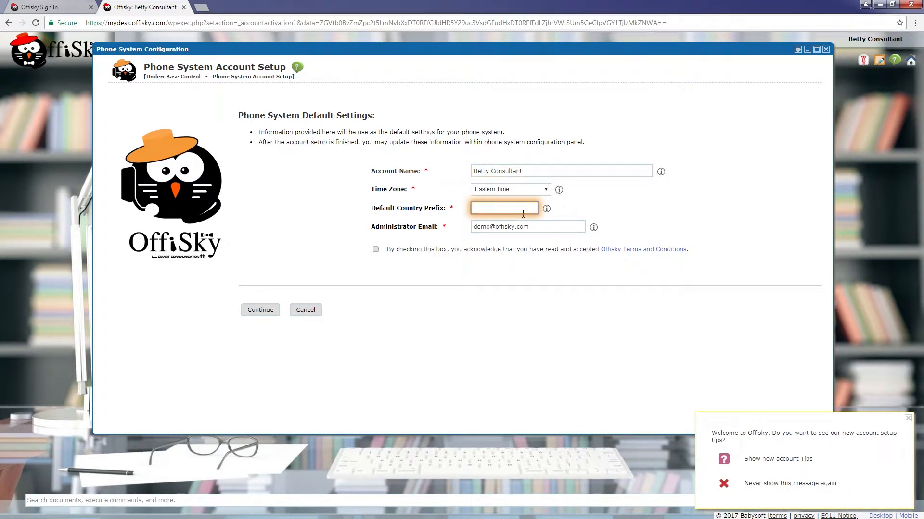
pyautogui.write('1')
pyautogui.click(376, 250)
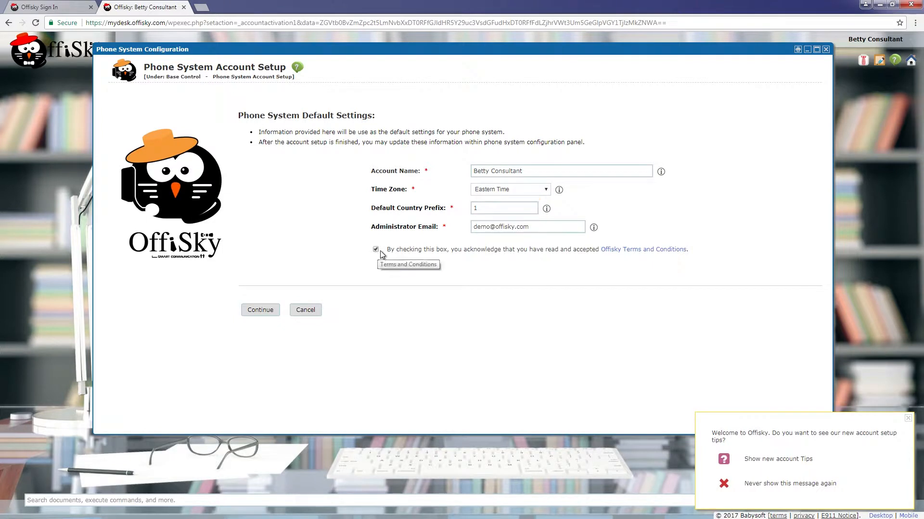
pyautogui.click(261, 309)
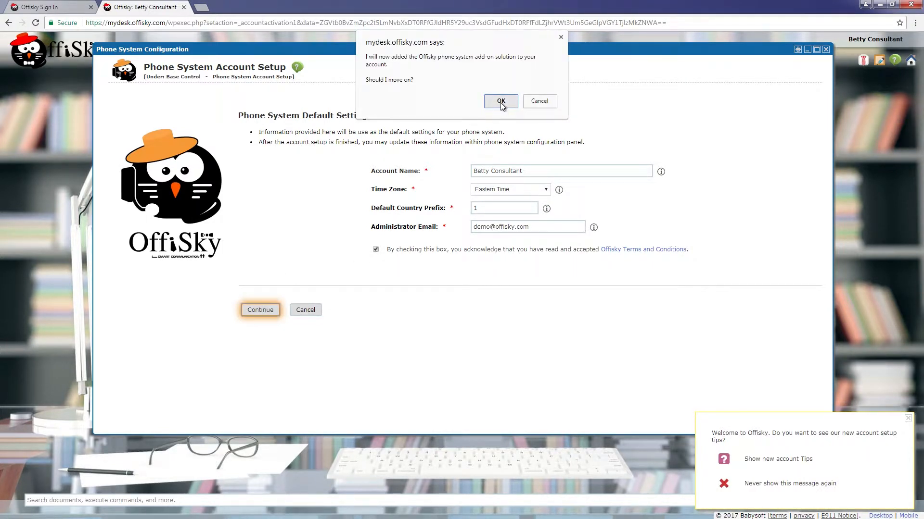
pyautogui.click(501, 101)
pyautogui.click(282, 169)
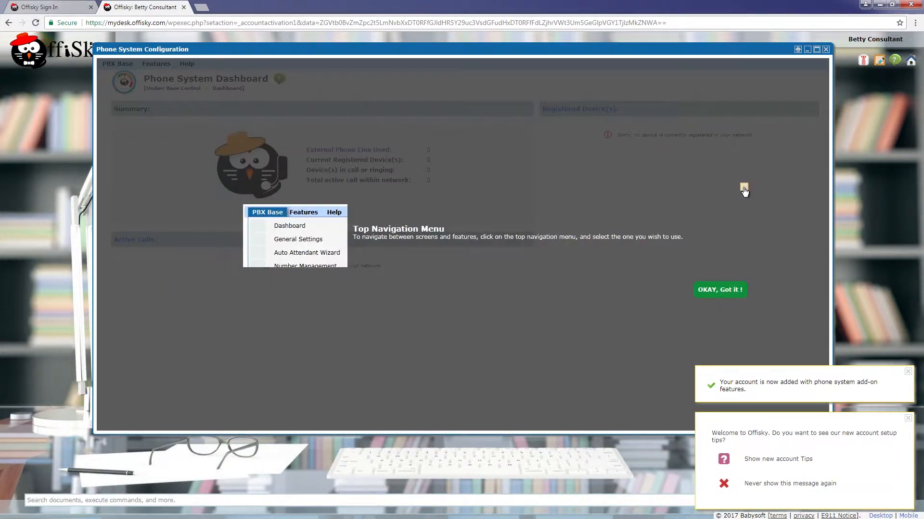
# - Dismiss the navigation tip, then check the 50.00 wallet credit in the Billing Panel and close it
pyautogui.click(744, 187)
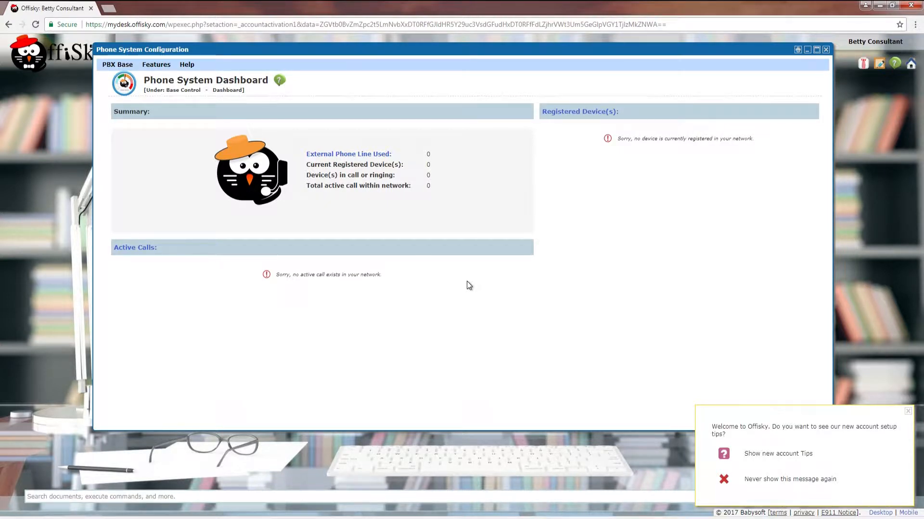
pyautogui.click(873, 40)
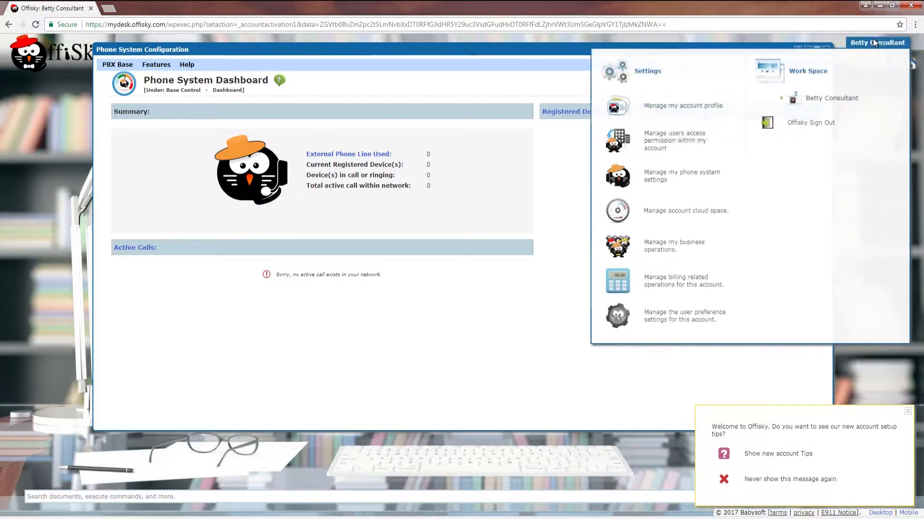
pyautogui.click(670, 282)
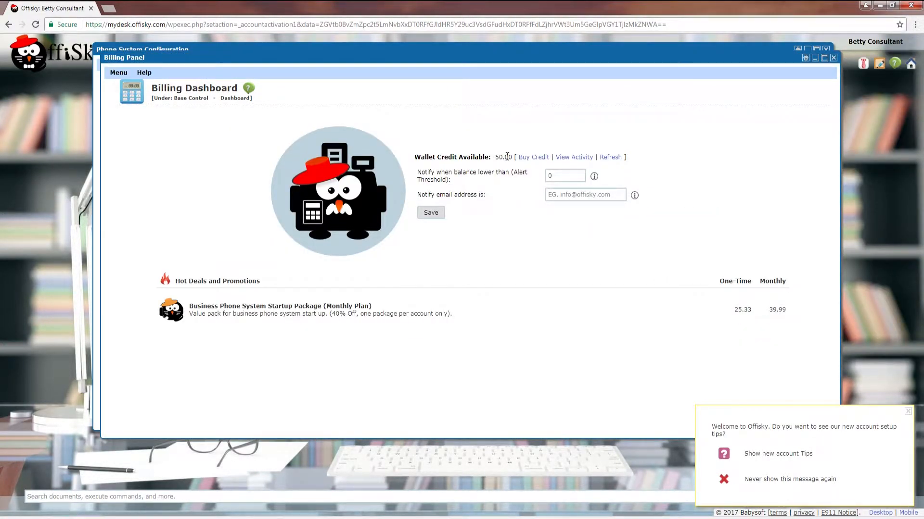
pyautogui.moveTo(512, 157); pyautogui.dragTo(494, 157)
pyautogui.click(487, 236)
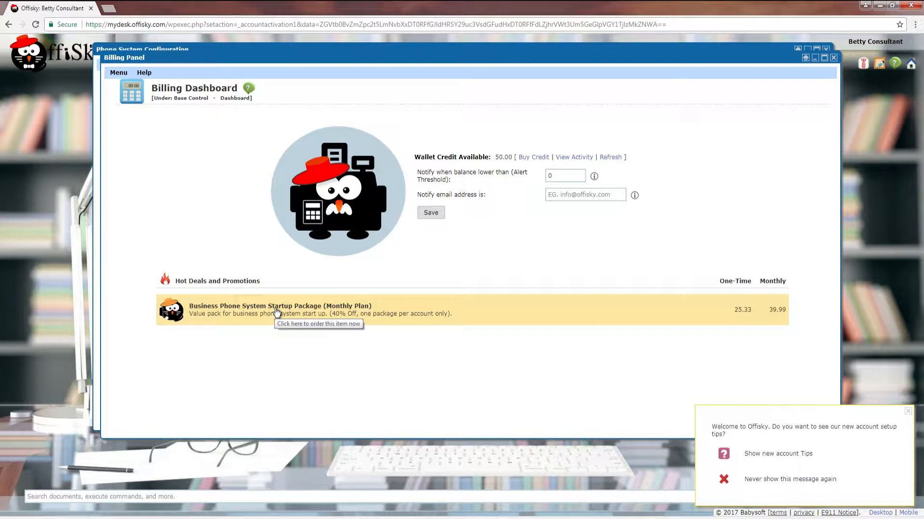
pyautogui.click(833, 57)
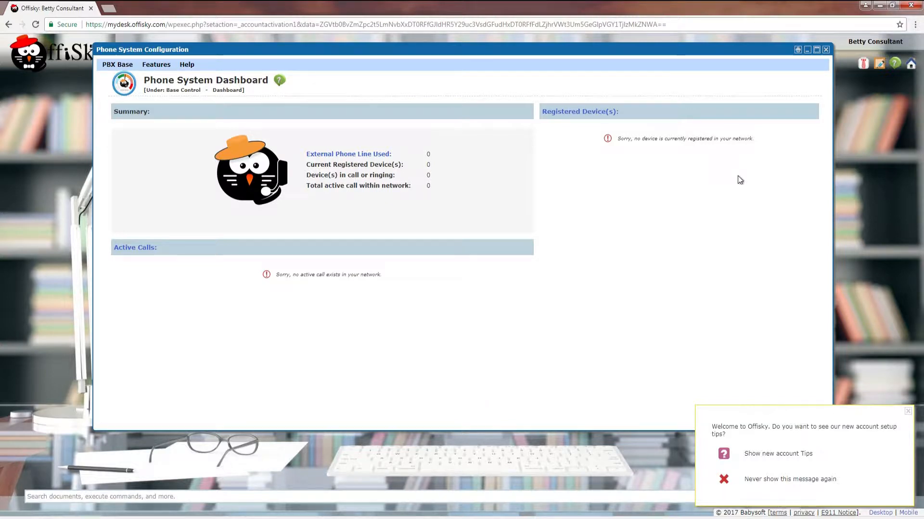
# - Open Phone Line Settings and keep the phone line mode at Minute Base Route
pyautogui.click(118, 65)
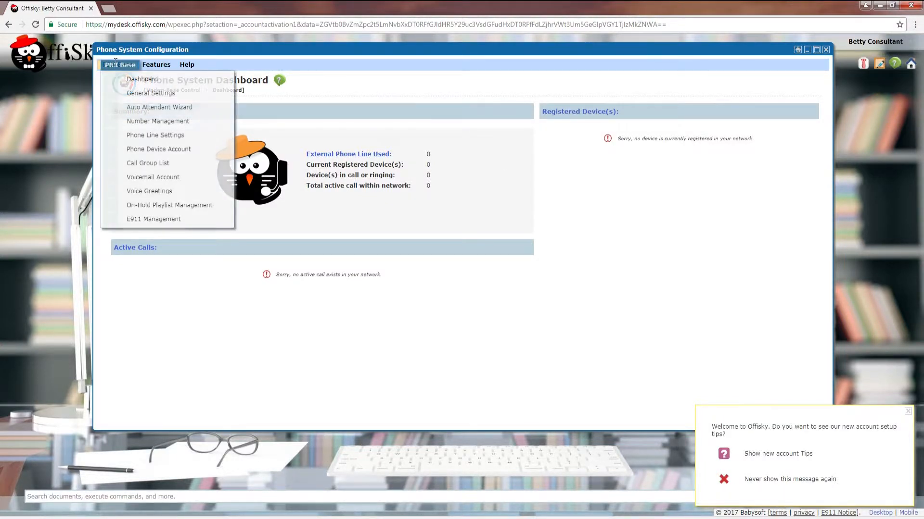
pyautogui.click(138, 136)
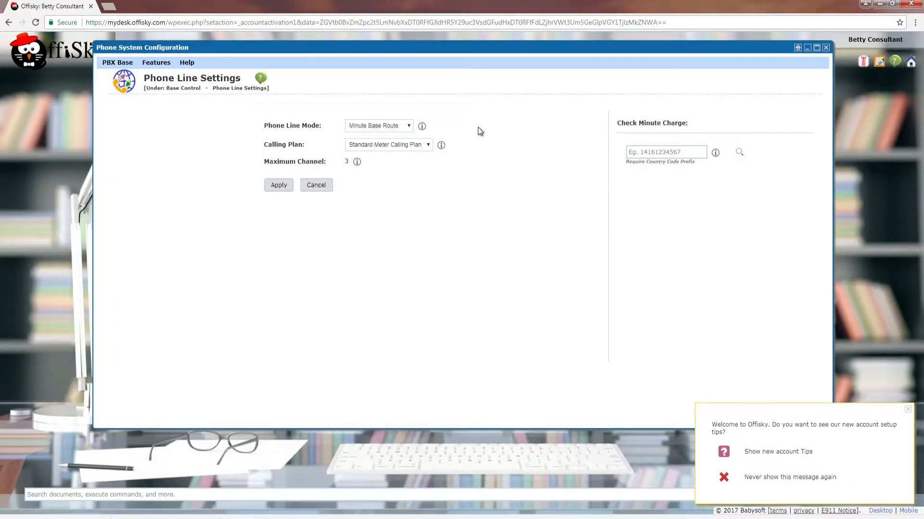
pyautogui.click(395, 127)
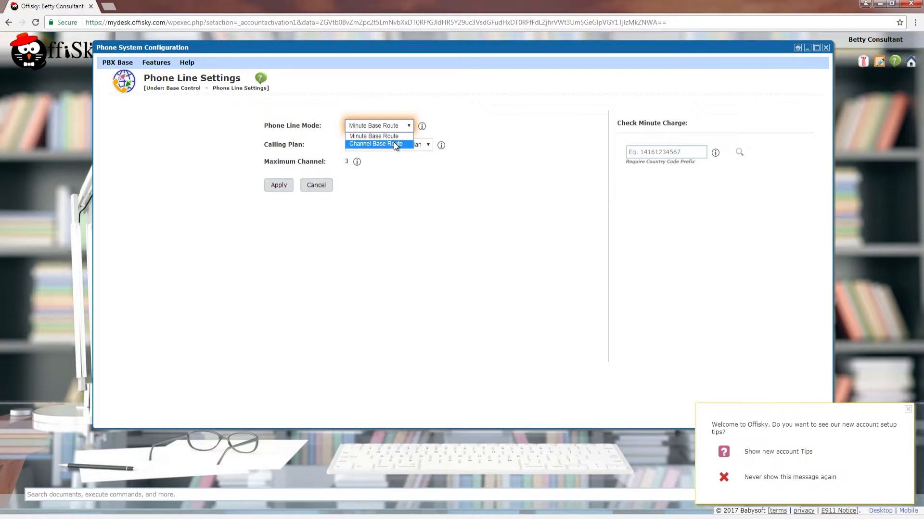
pyautogui.click(443, 107)
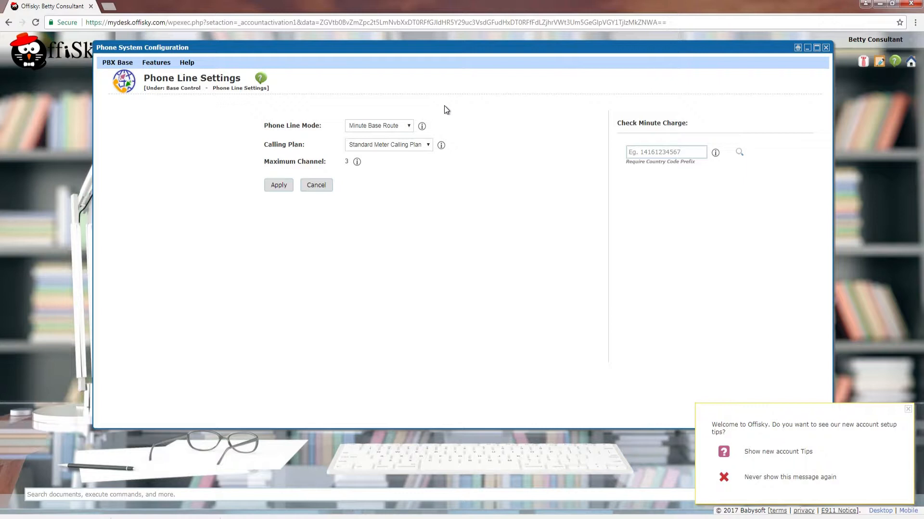
pyautogui.click(649, 154)
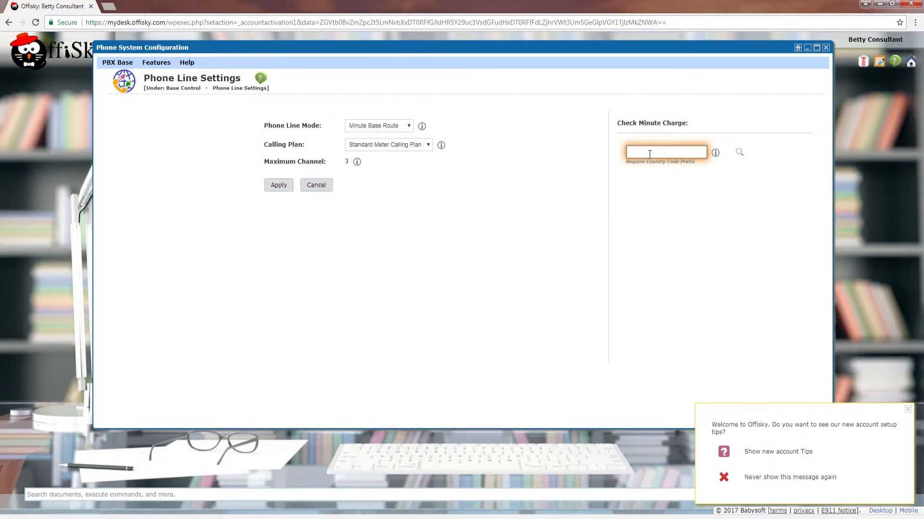
pyautogui.press('Return')
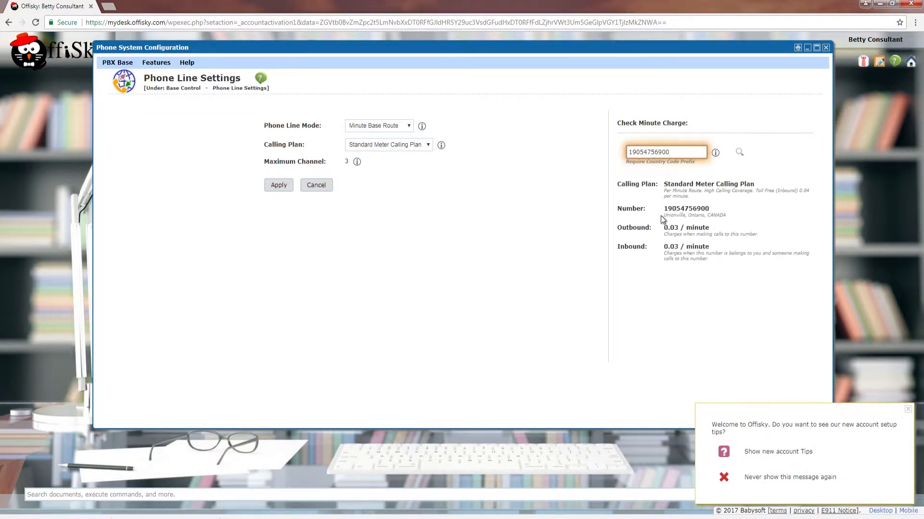
pyautogui.moveTo(664, 215); pyautogui.dragTo(713, 230)
pyautogui.click(748, 229)
pyautogui.moveTo(665, 246); pyautogui.dragTo(711, 244)
pyautogui.click(727, 269)
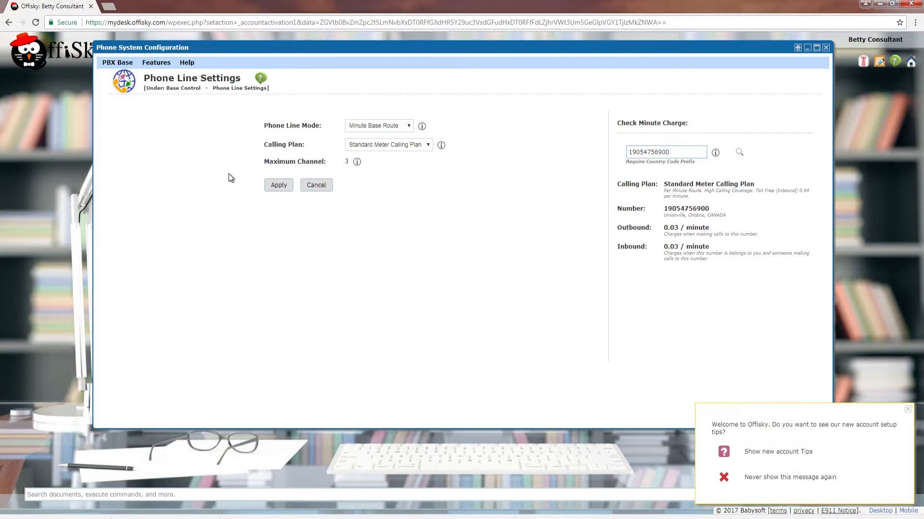
pyautogui.click(121, 64)
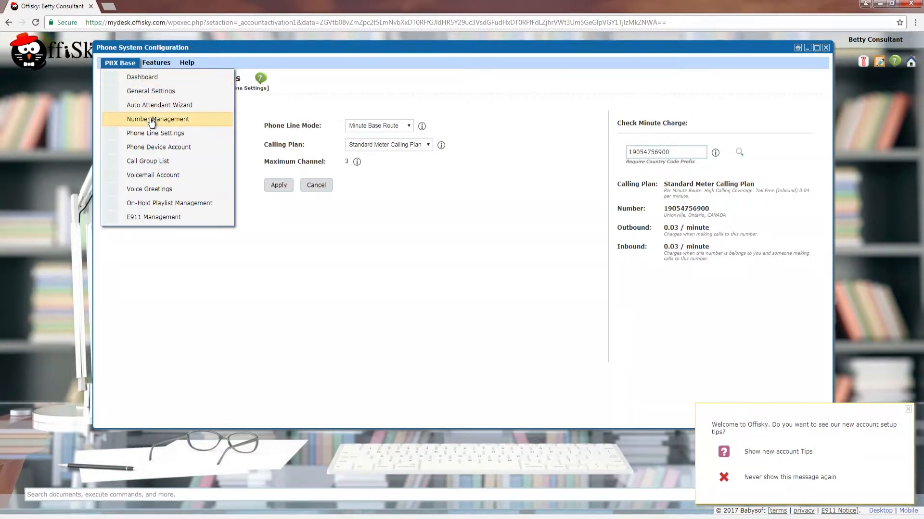
# - Order a first Minute Charge Basic Device Account at 0.00 from the Phone Device Account page
pyautogui.click(158, 147)
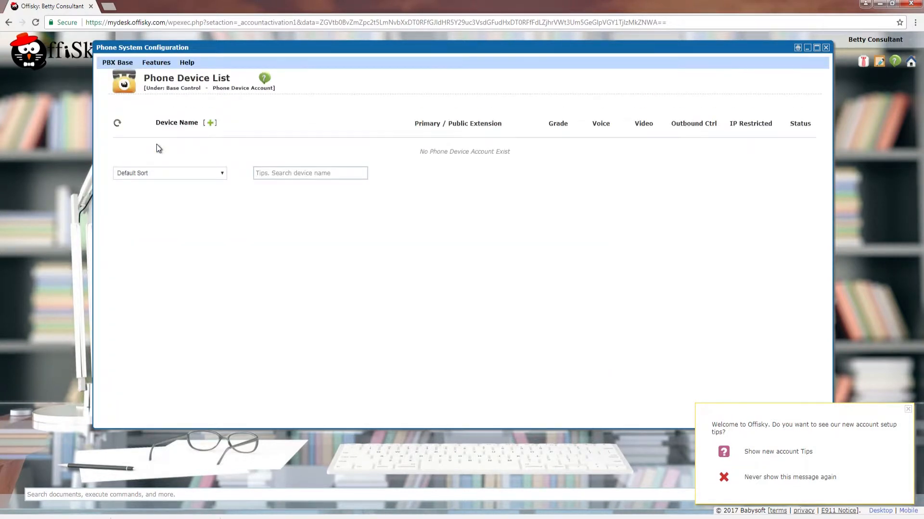
pyautogui.click(211, 123)
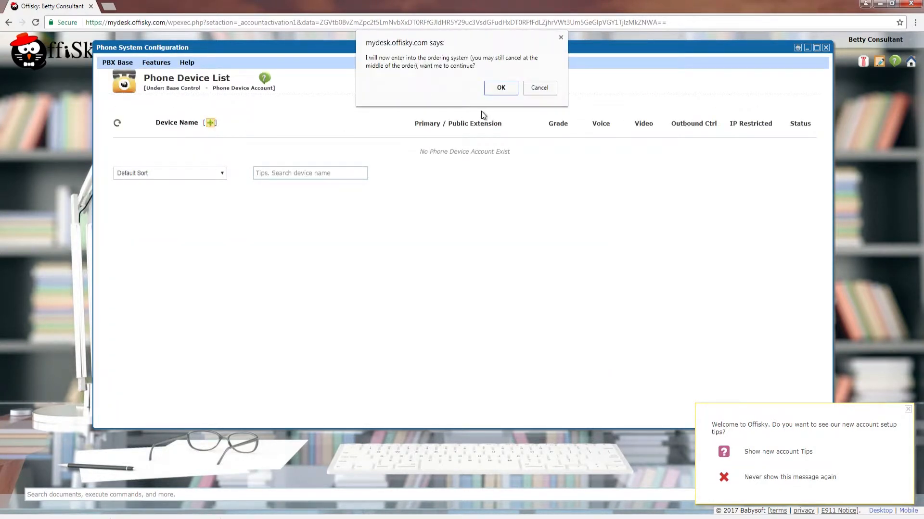
pyautogui.click(494, 90)
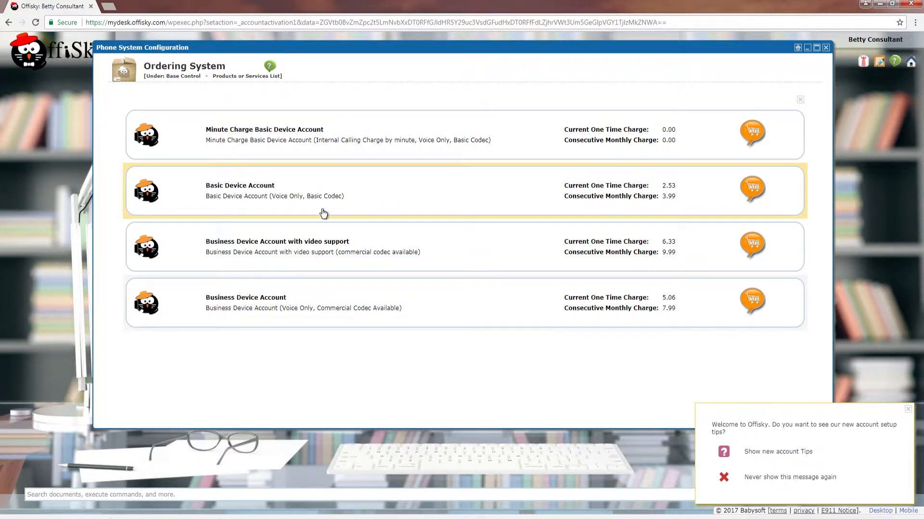
pyautogui.click(346, 144)
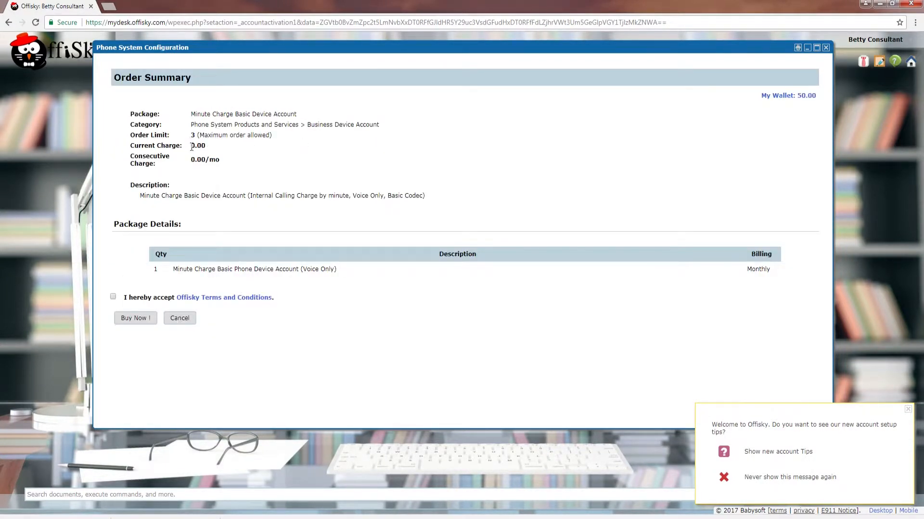
pyautogui.moveTo(187, 161); pyautogui.dragTo(215, 163)
pyautogui.click(216, 164)
pyautogui.click(136, 318)
pyautogui.click(157, 329)
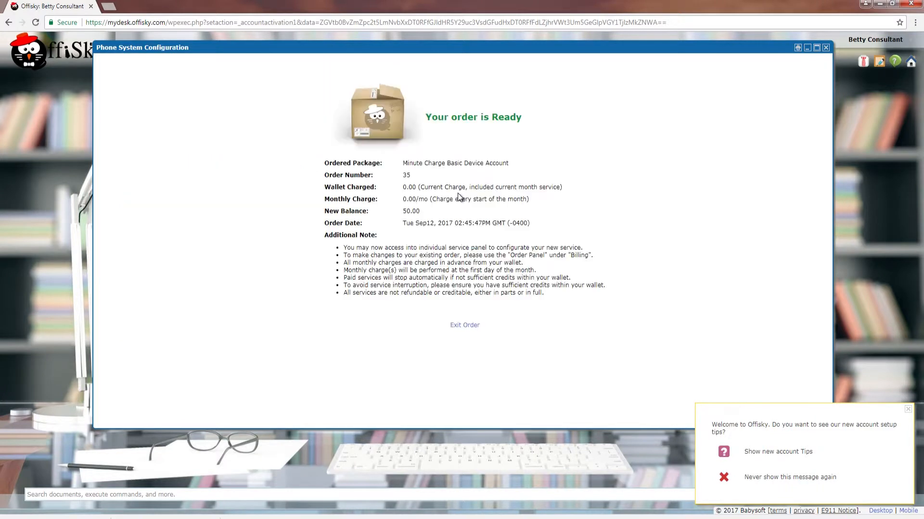
pyautogui.click(464, 326)
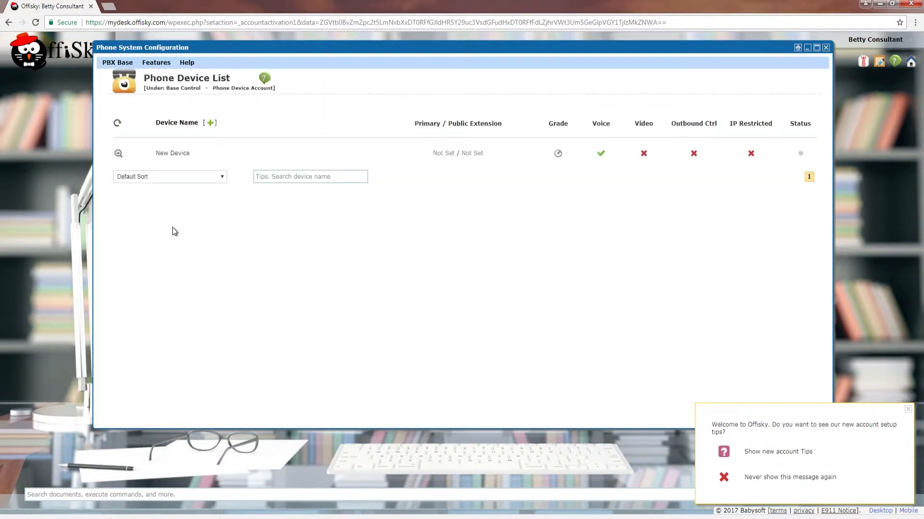
# - Order a second Minute Charge Basic Device Account, accepting the terms
pyautogui.click(210, 123)
pyautogui.click(500, 88)
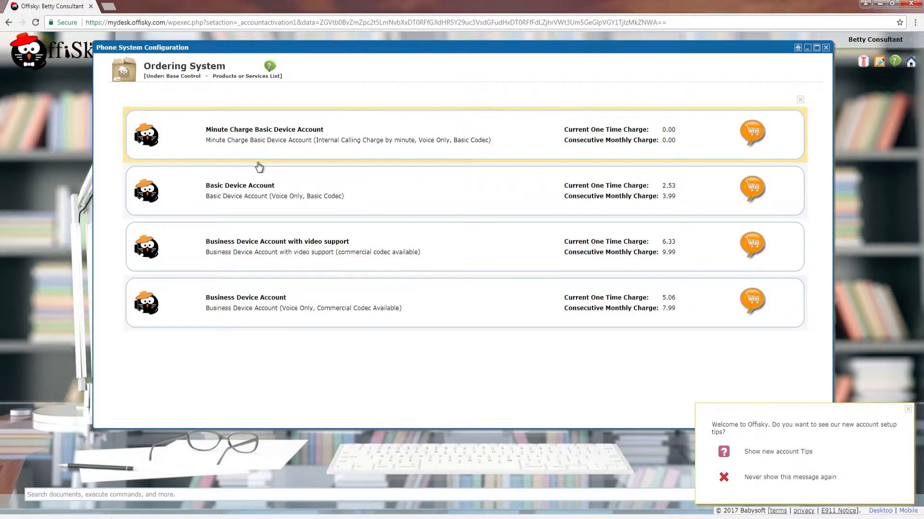
pyautogui.click(244, 153)
pyautogui.click(113, 297)
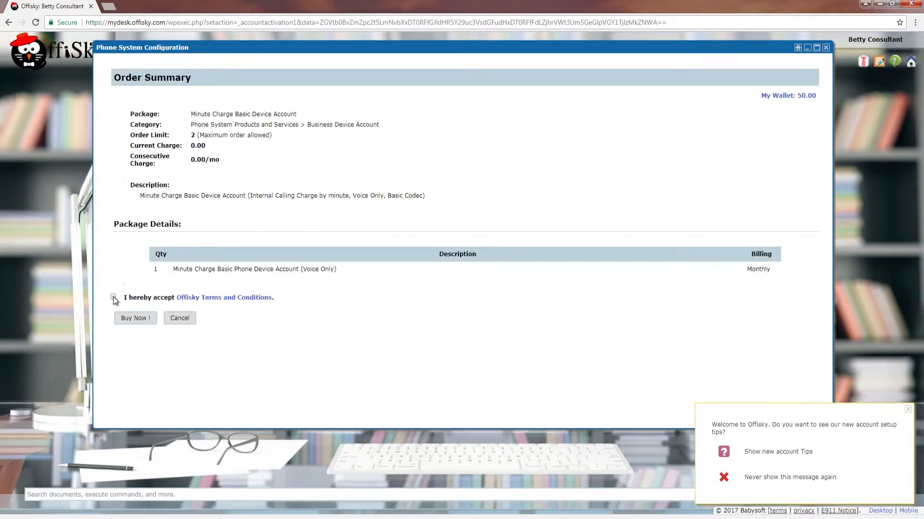
pyautogui.click(135, 318)
pyautogui.click(145, 327)
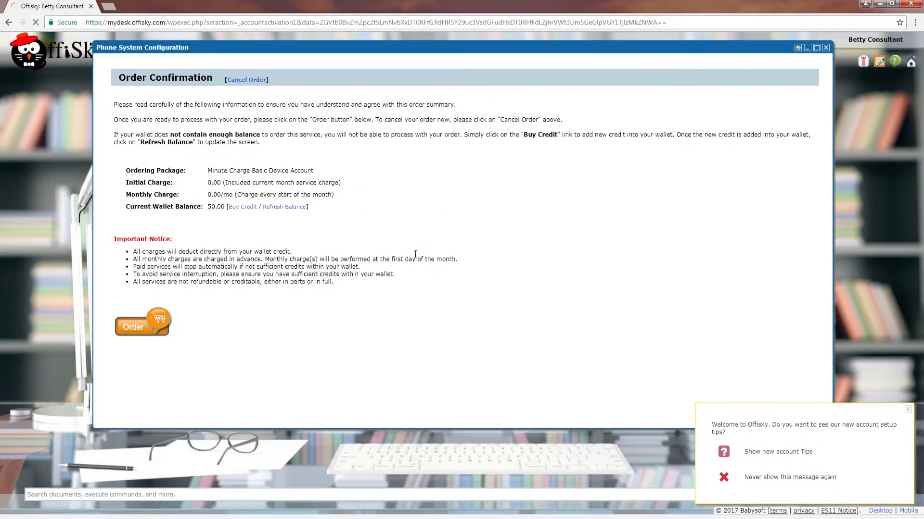
pyautogui.click(455, 325)
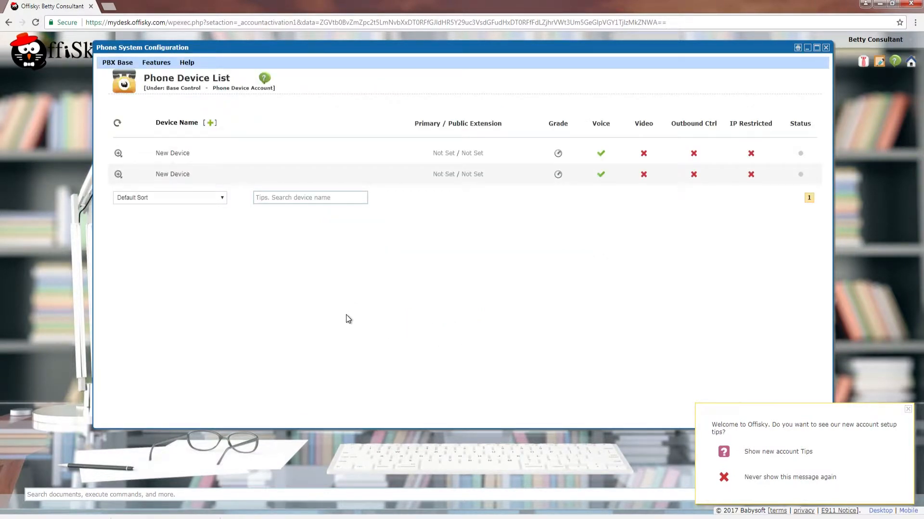
# - Rename the first New Device account to 'IP Phone 1' and save it
pyautogui.click(118, 154)
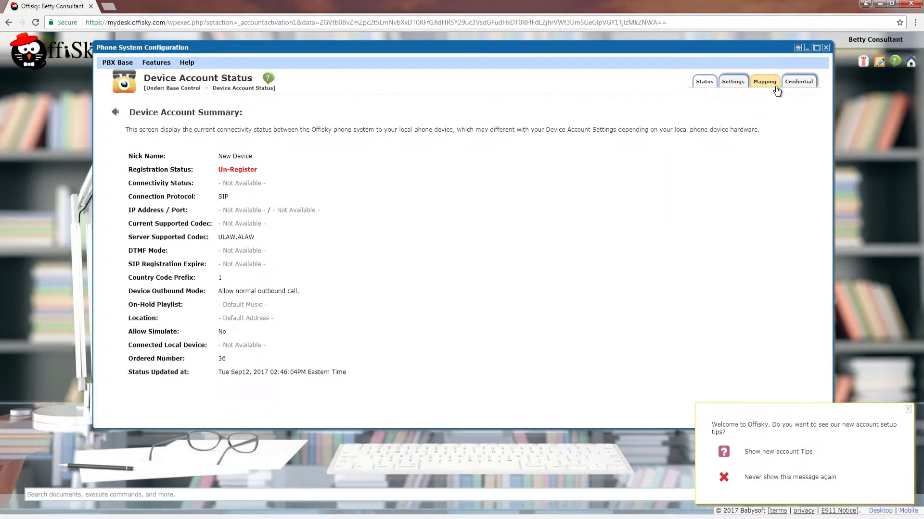
pyautogui.click(731, 82)
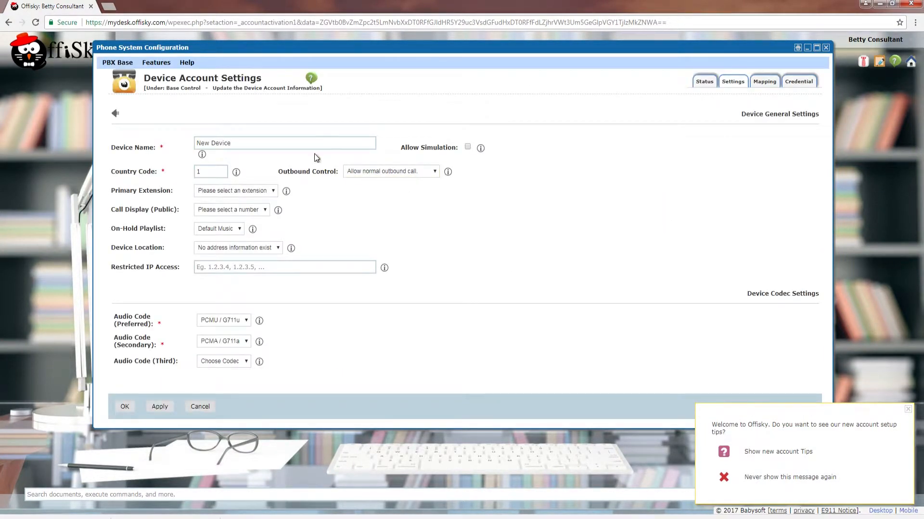
pyautogui.moveTo(291, 143); pyautogui.dragTo(169, 146)
pyautogui.write('IP')
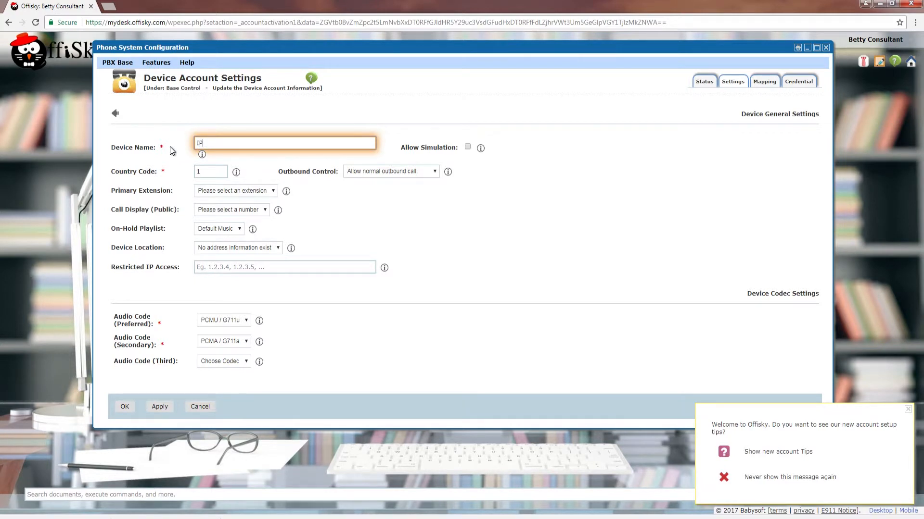
pyautogui.write(' Phone 1')
pyautogui.click(383, 208)
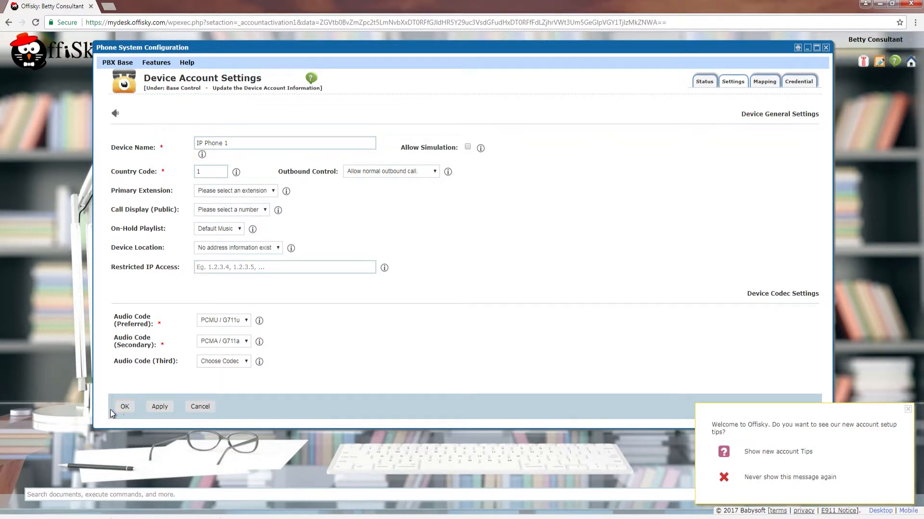
pyautogui.click(124, 406)
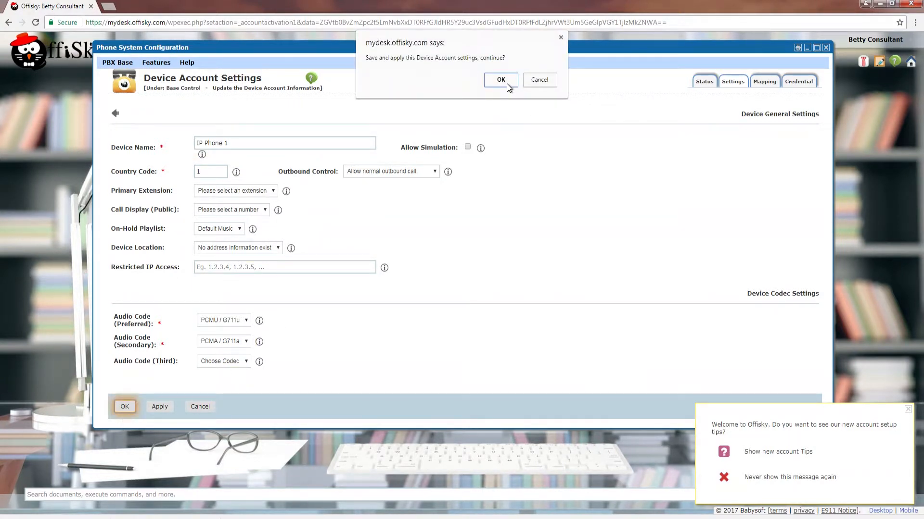
pyautogui.click(501, 80)
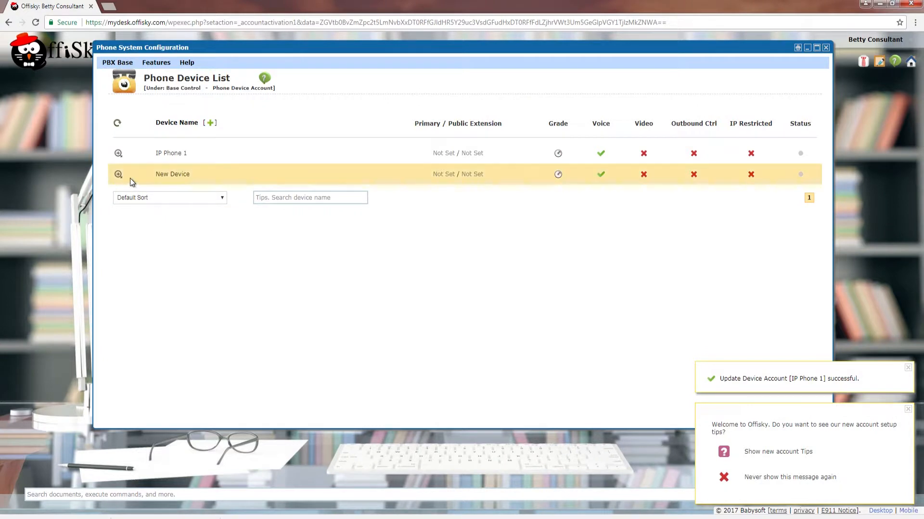
# - Rename the second New Device account to 'IP Phone 2' and save it
pyautogui.click(122, 175)
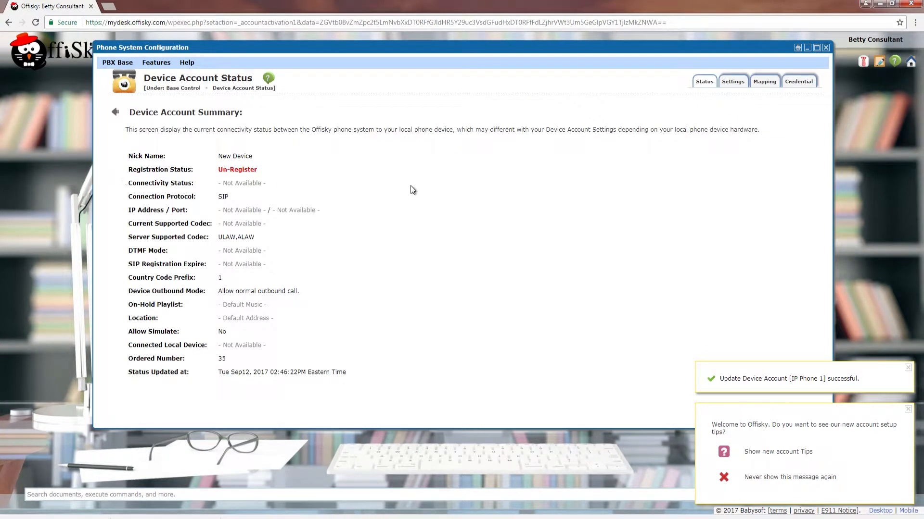
pyautogui.click(729, 84)
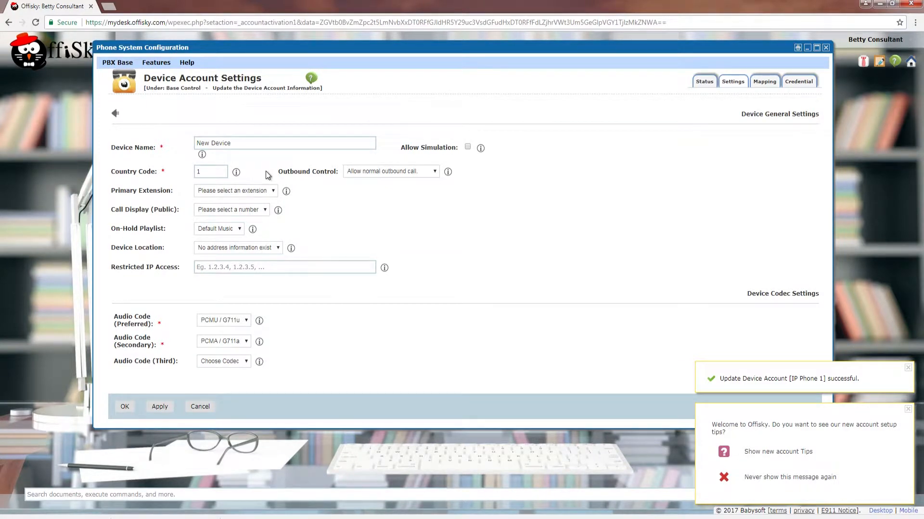
pyautogui.moveTo(232, 143); pyautogui.dragTo(155, 143)
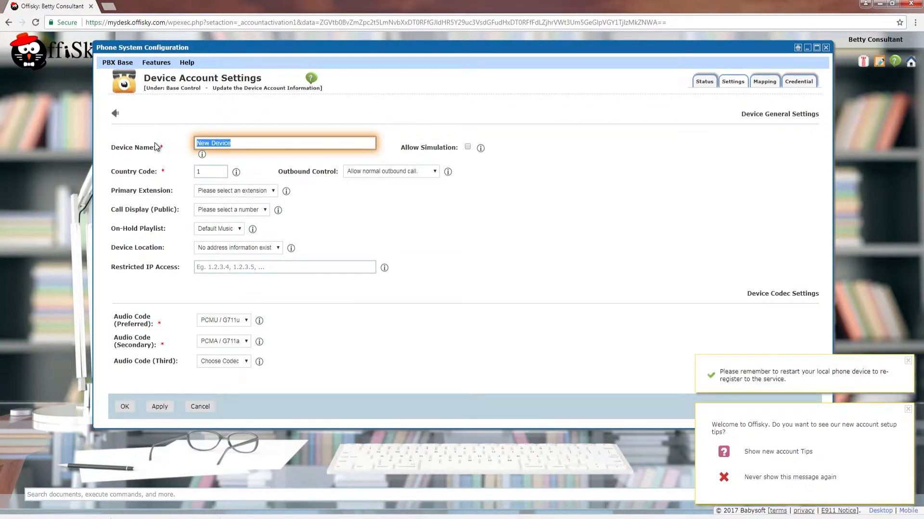
pyautogui.write('IP Phone 2')
pyautogui.click(162, 358)
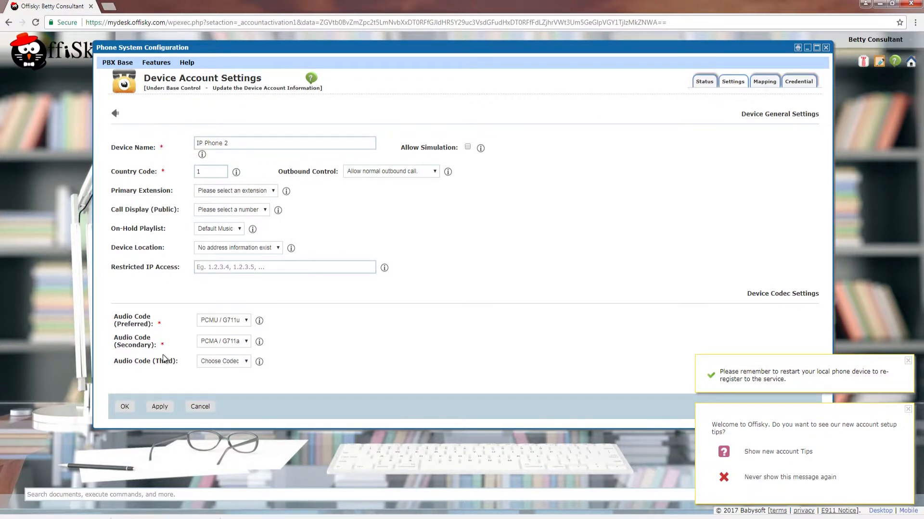
pyautogui.click(125, 406)
pyautogui.click(503, 81)
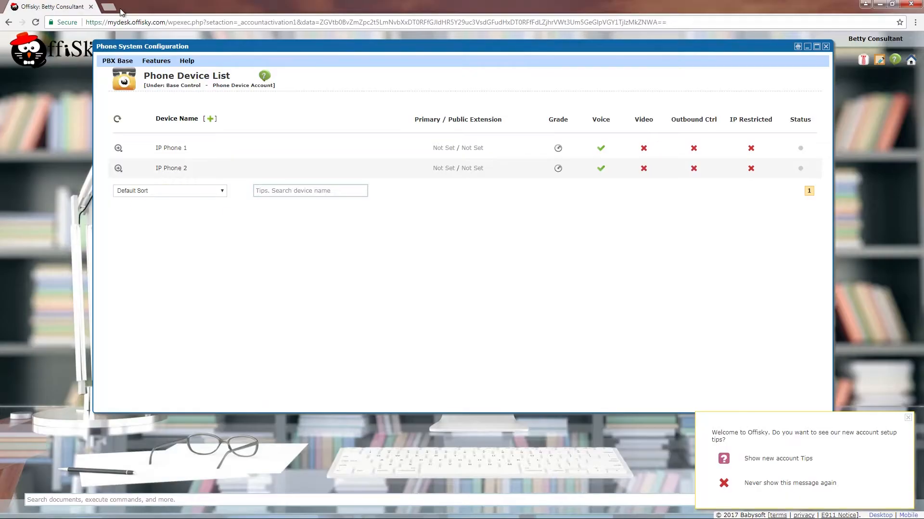
# - Load the phone web login pages at 192.168.1.100 and 192.168.1.139 in new tabs
pyautogui.click(108, 6)
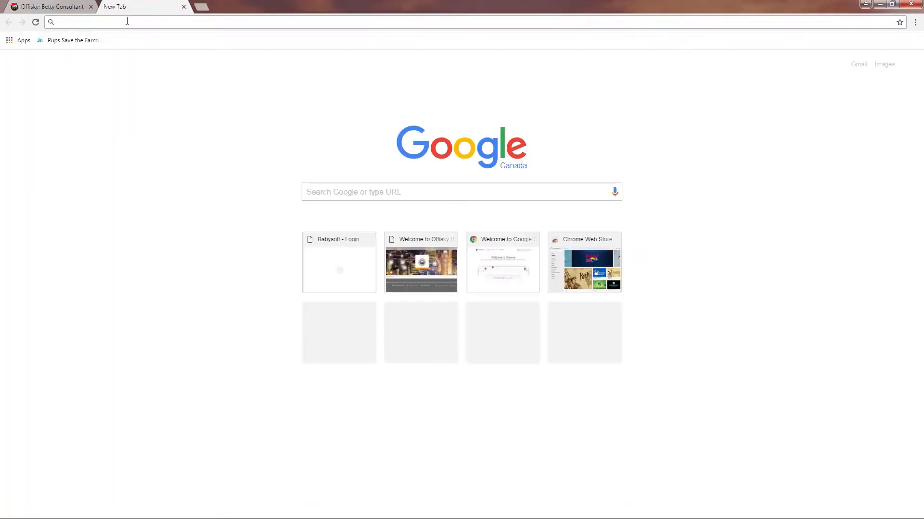
pyautogui.write('192.168.')
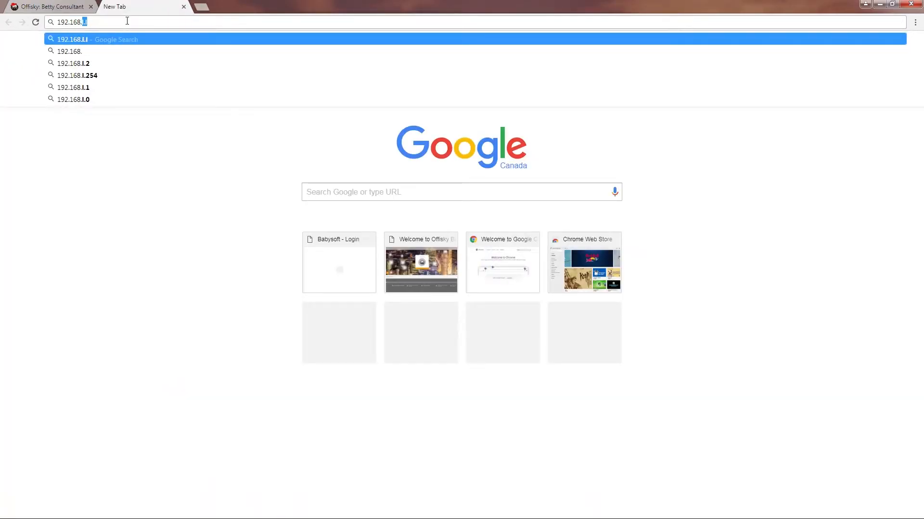
pyautogui.write('1.100')
pyautogui.press('Return')
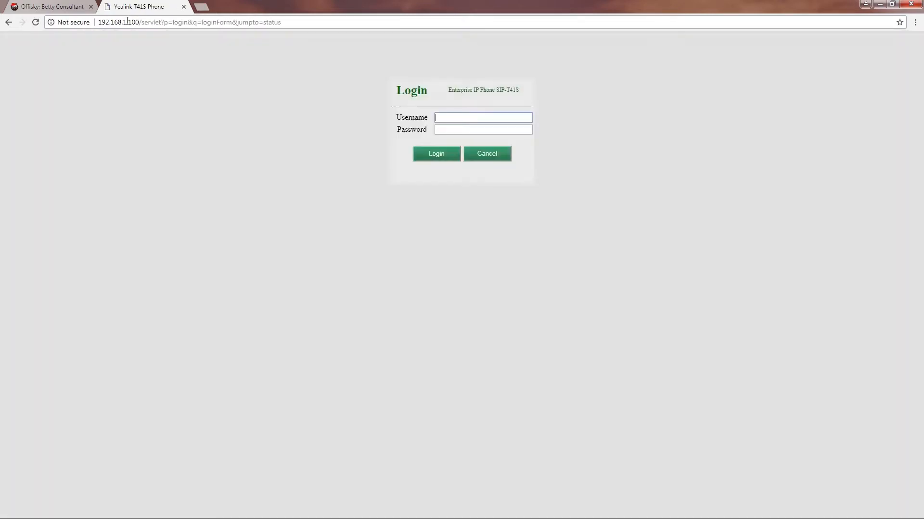
pyautogui.click(201, 7)
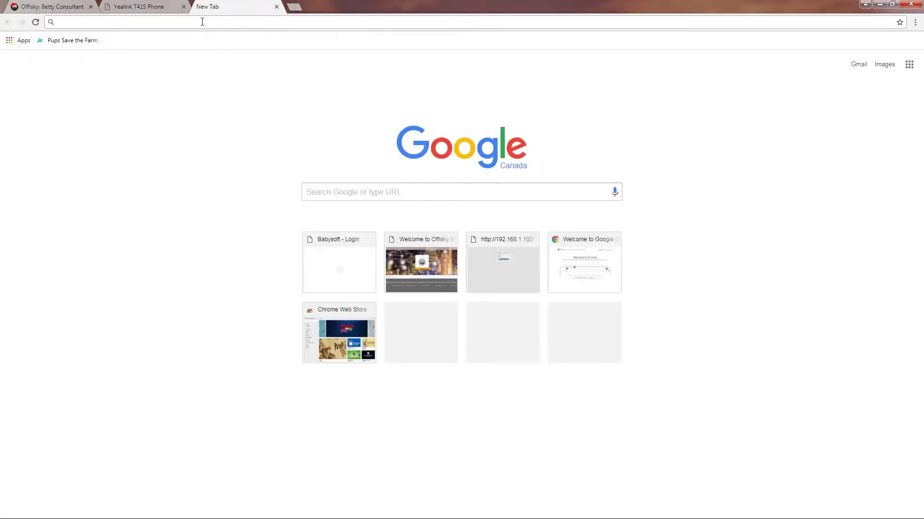
pyautogui.write('192.168.1.')
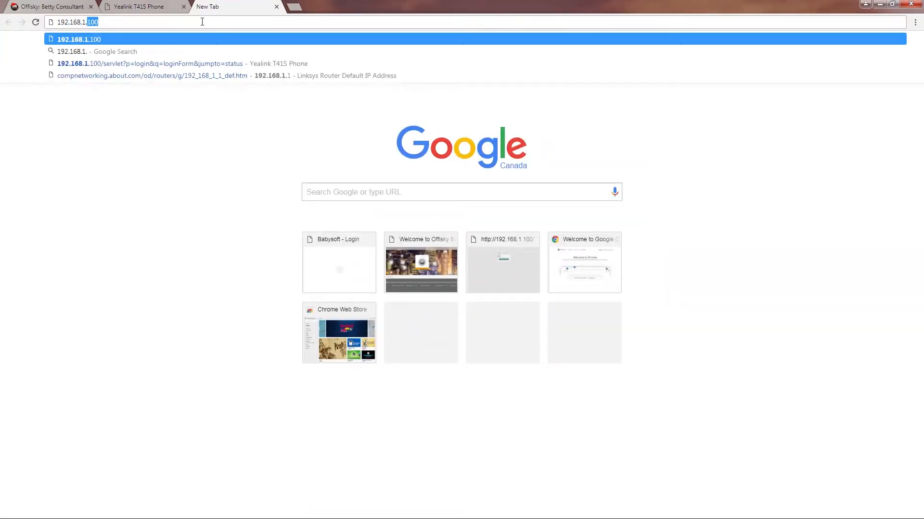
pyautogui.write('139')
pyautogui.press('Return')
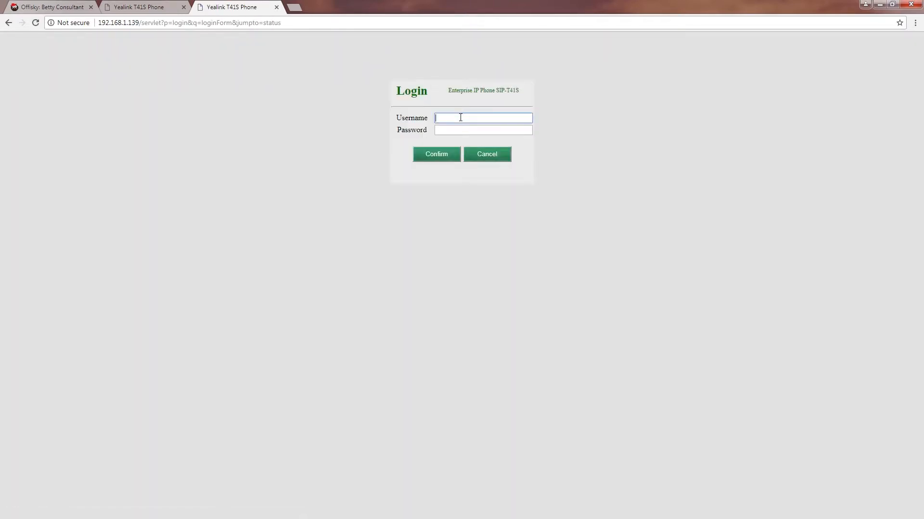
# - Open IP Phone 1's device details and log into the 192.168.1.100 phone with admin credentials
pyautogui.click(51, 7)
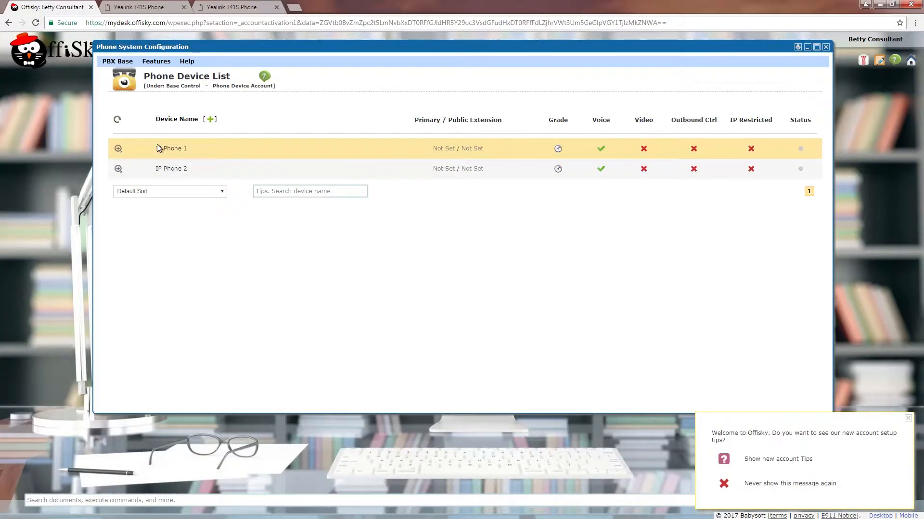
pyautogui.click(118, 150)
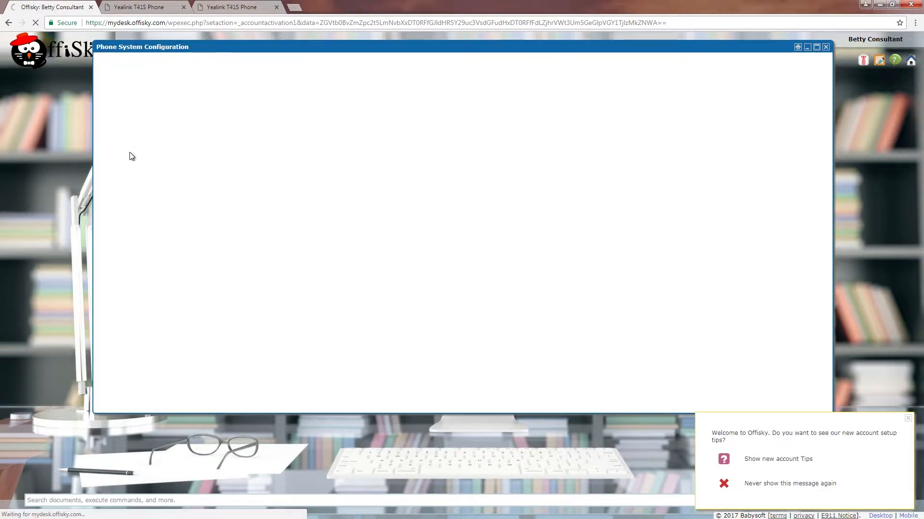
pyautogui.click(130, 7)
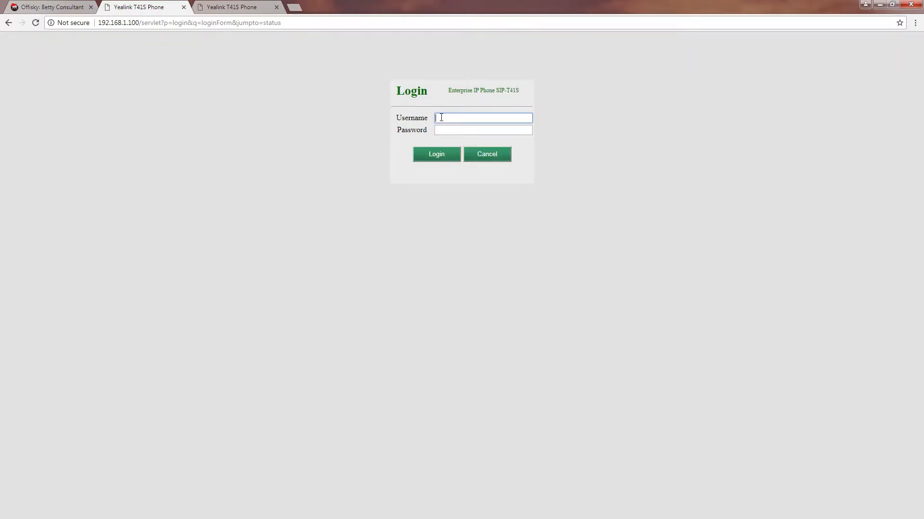
pyautogui.press('Tab')
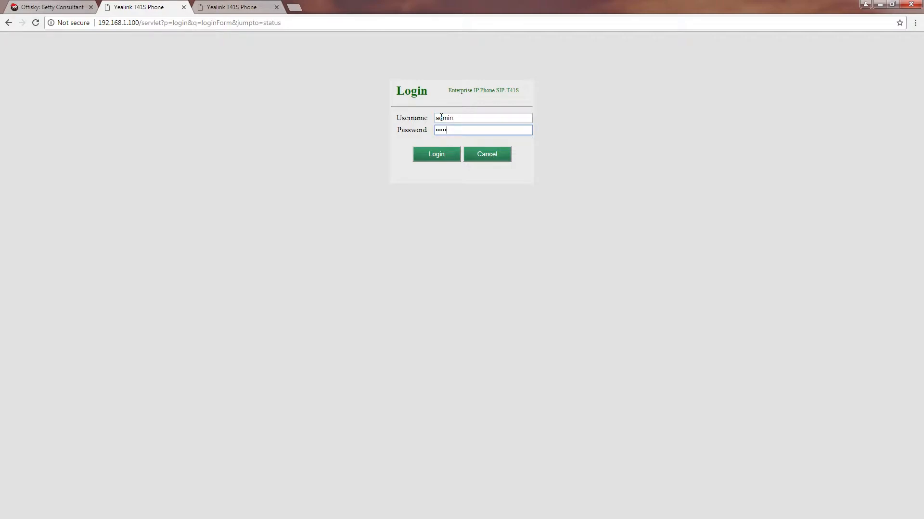
pyautogui.press('Return')
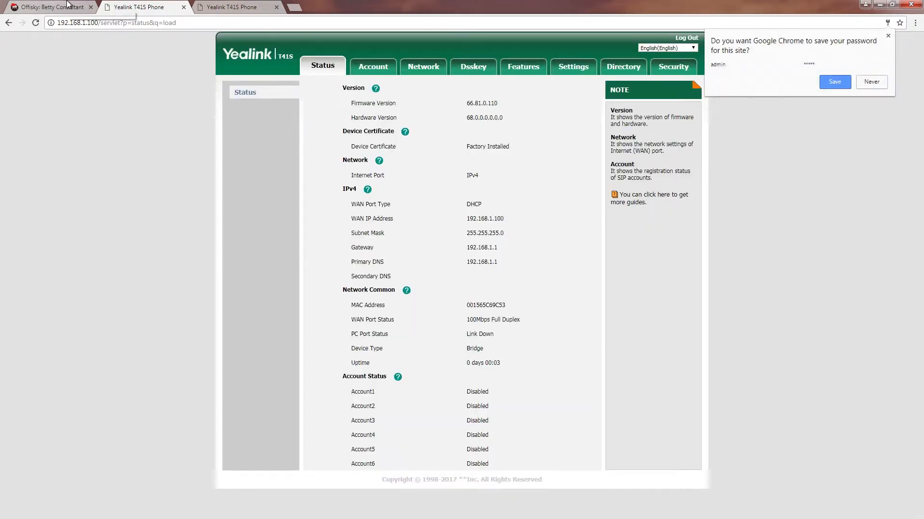
pyautogui.click(81, 6)
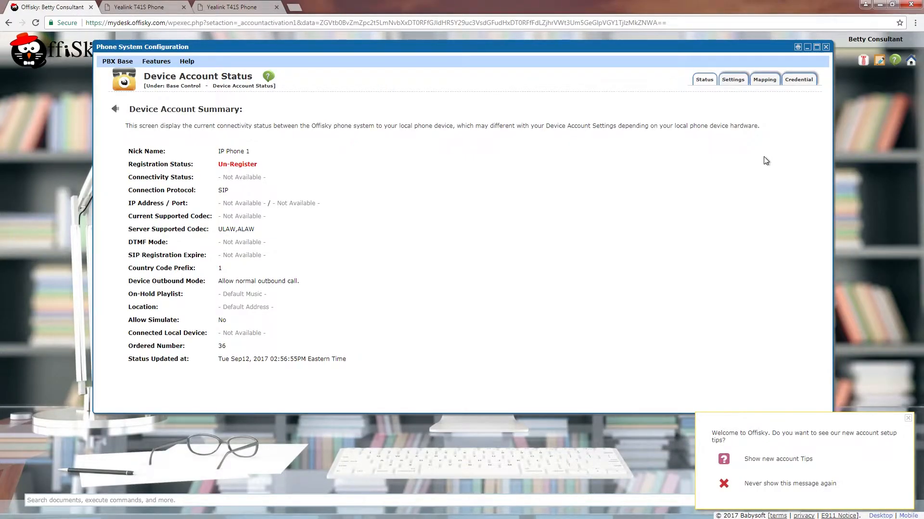
# - Reveal IP Phone 1's credentials, then download and keep its Yealink CFG configuration file
pyautogui.click(798, 86)
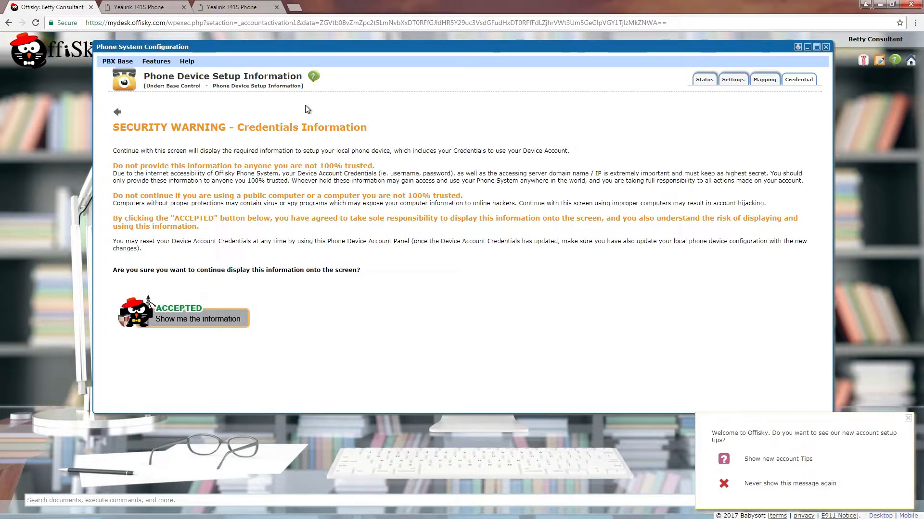
pyautogui.click(217, 320)
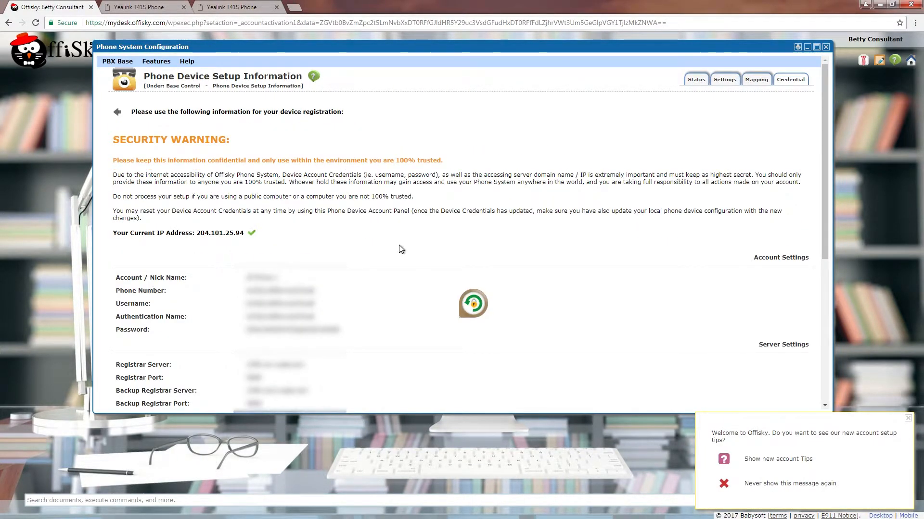
pyautogui.scroll(-1, 400, 245)
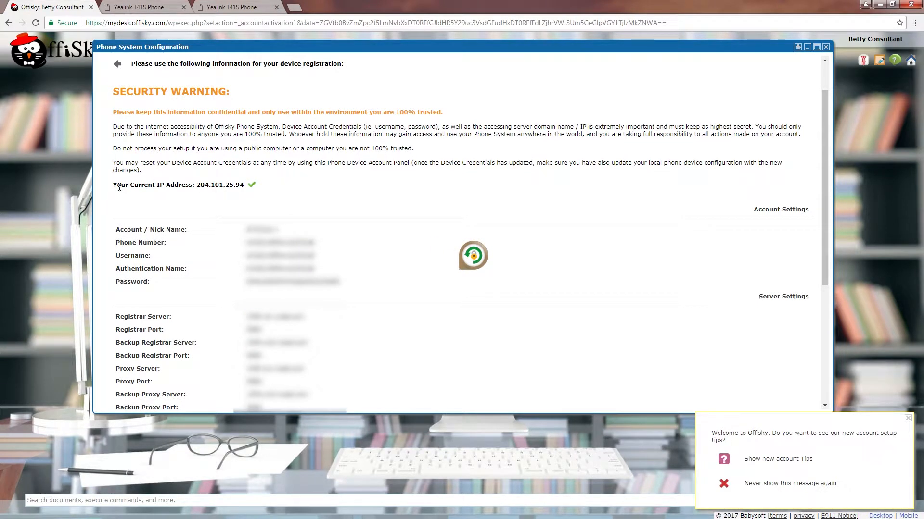
pyautogui.moveTo(113, 187); pyautogui.dragTo(250, 191)
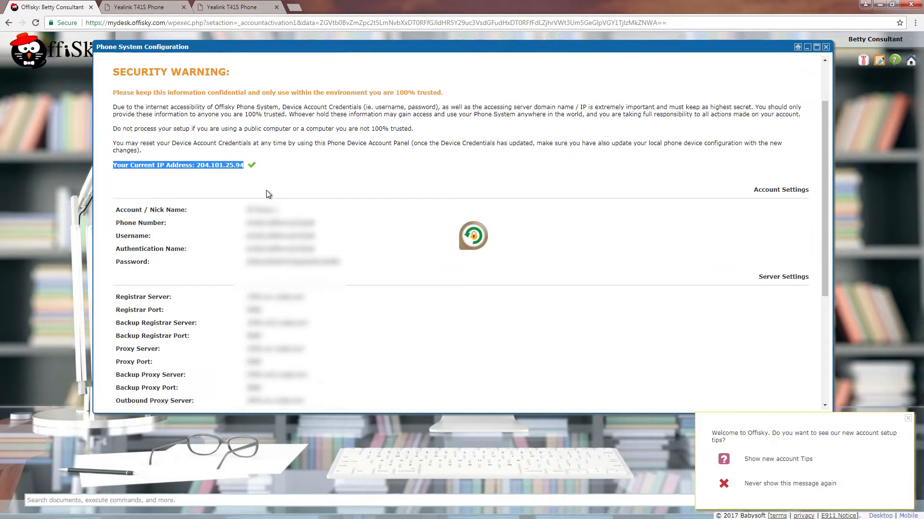
pyautogui.scroll(-5, 267, 190)
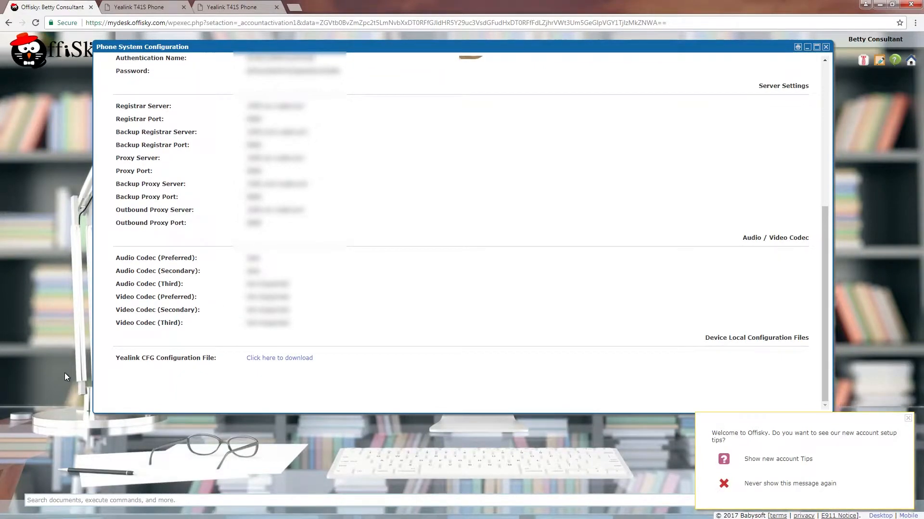
pyautogui.moveTo(115, 359); pyautogui.dragTo(203, 355)
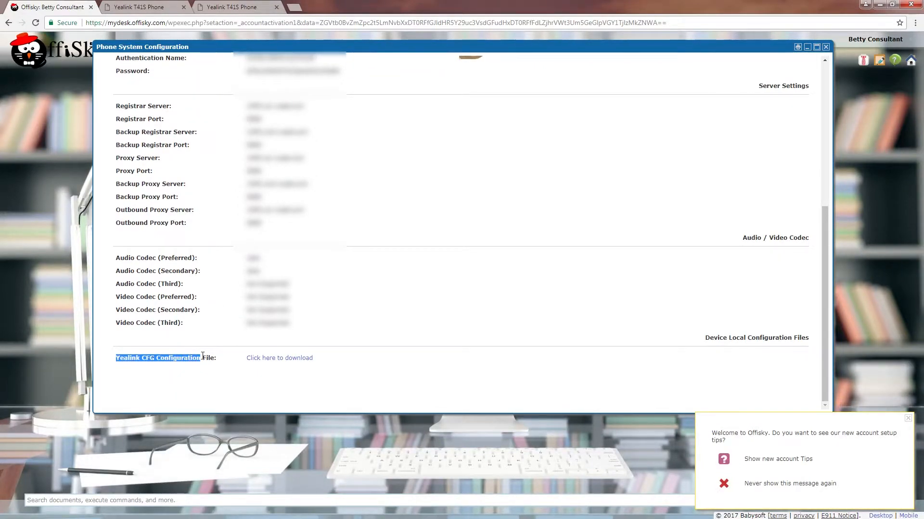
pyautogui.click(246, 377)
pyautogui.click(282, 359)
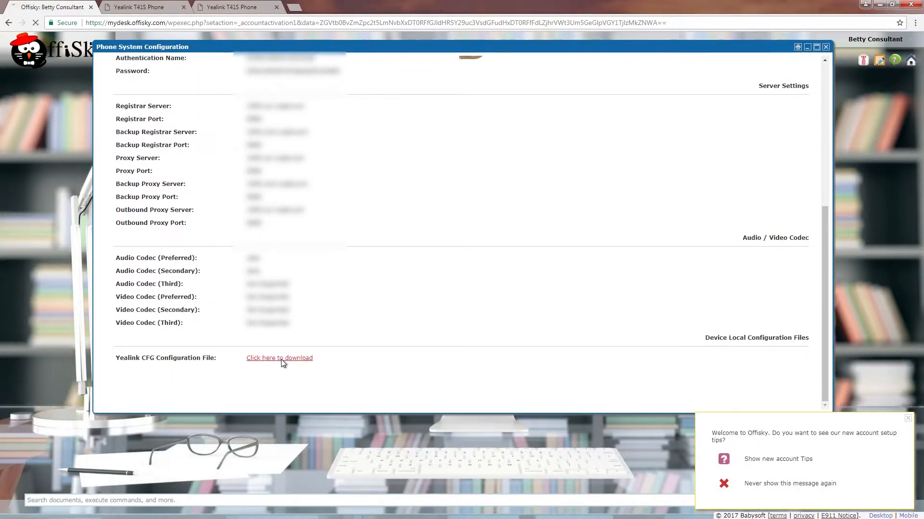
pyautogui.click(172, 507)
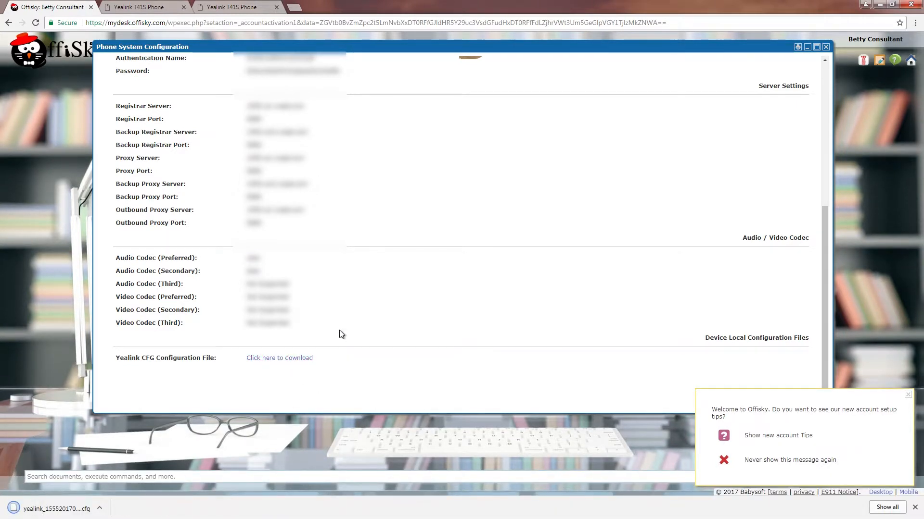
# - Import the downloaded Offisky .cfg file into the phone at 192.168.1.100 via Settings > Configuration
pyautogui.click(142, 7)
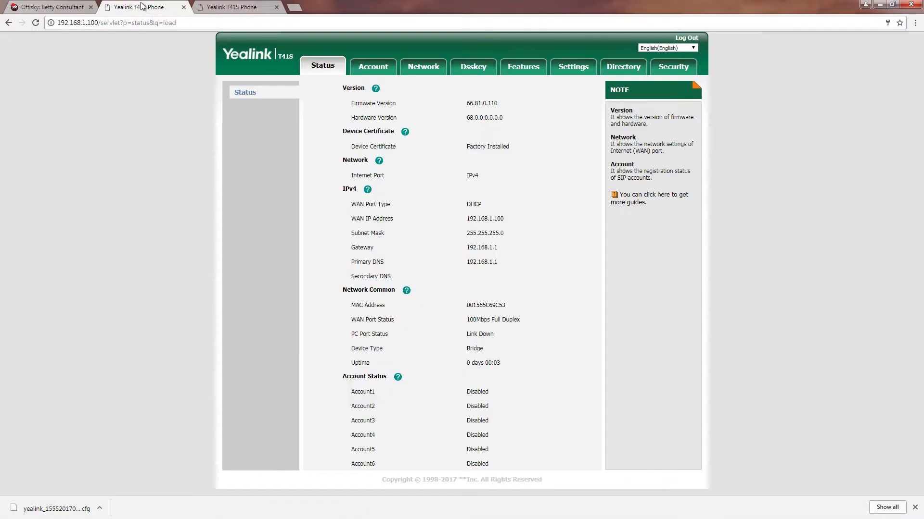
pyautogui.click(584, 69)
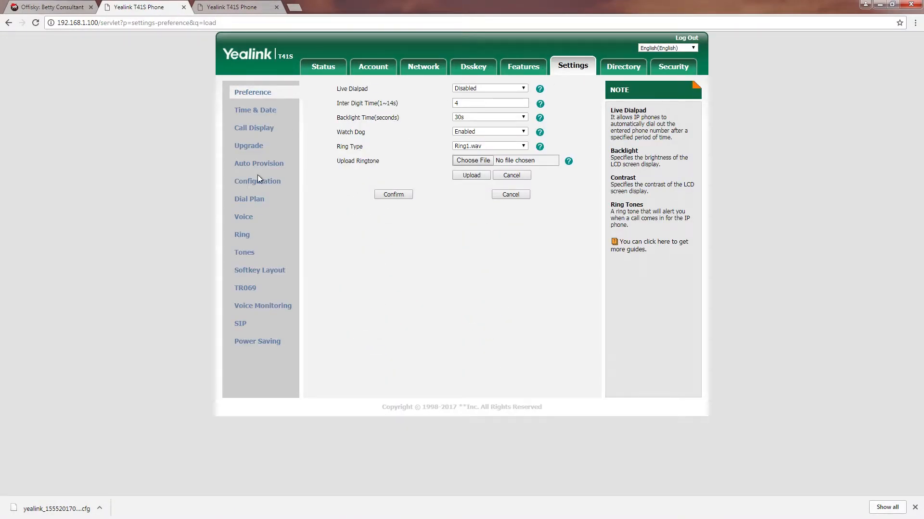
pyautogui.click(259, 182)
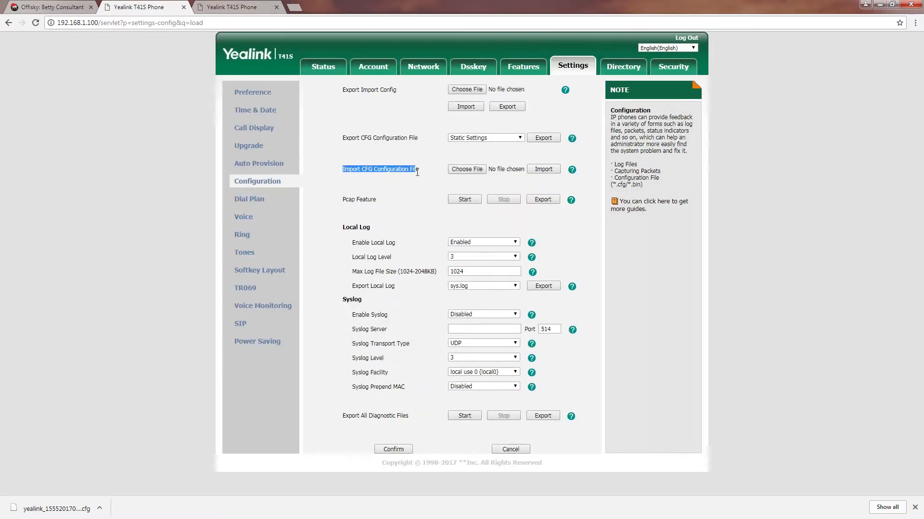
pyautogui.moveTo(417, 172); pyautogui.dragTo(421, 169)
pyautogui.click(468, 170)
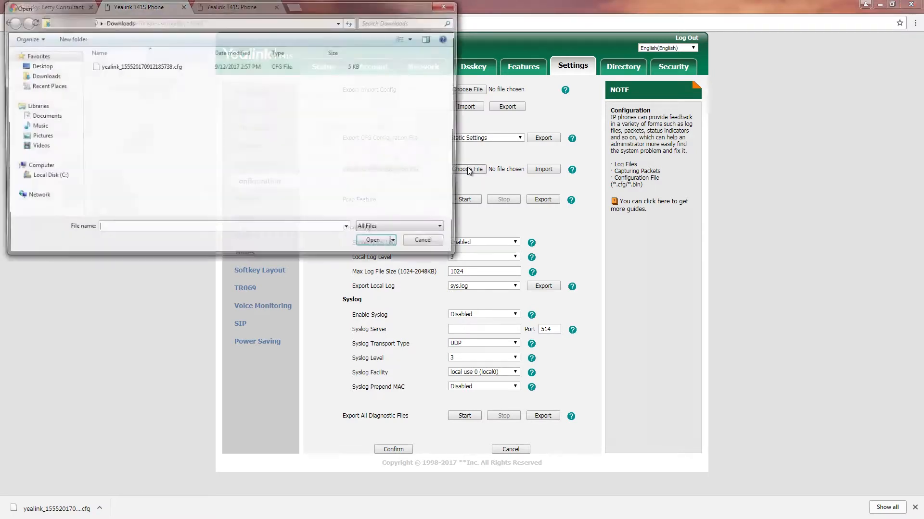
pyautogui.click(168, 69)
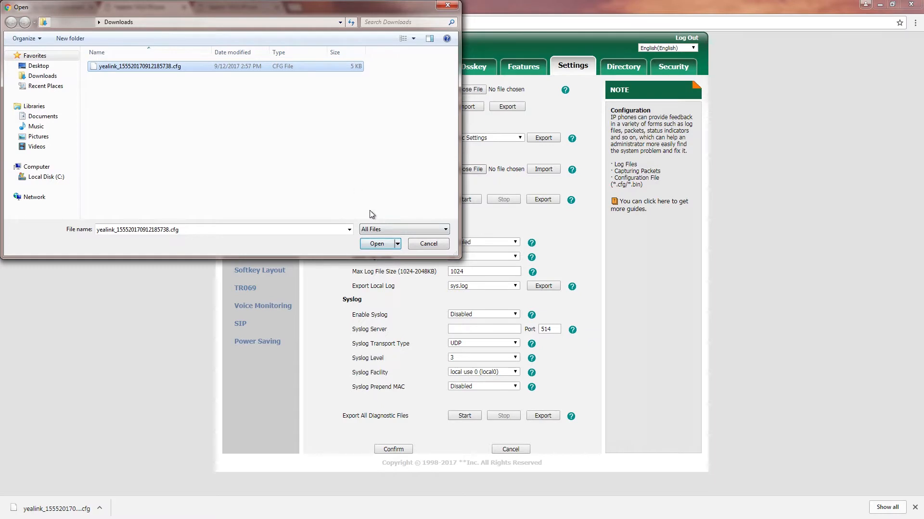
pyautogui.click(371, 246)
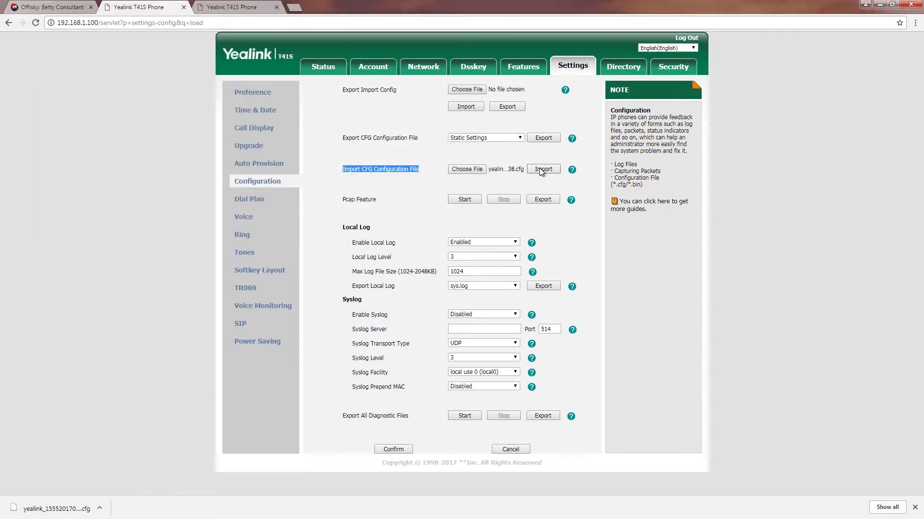
pyautogui.click(543, 170)
pyautogui.click(504, 81)
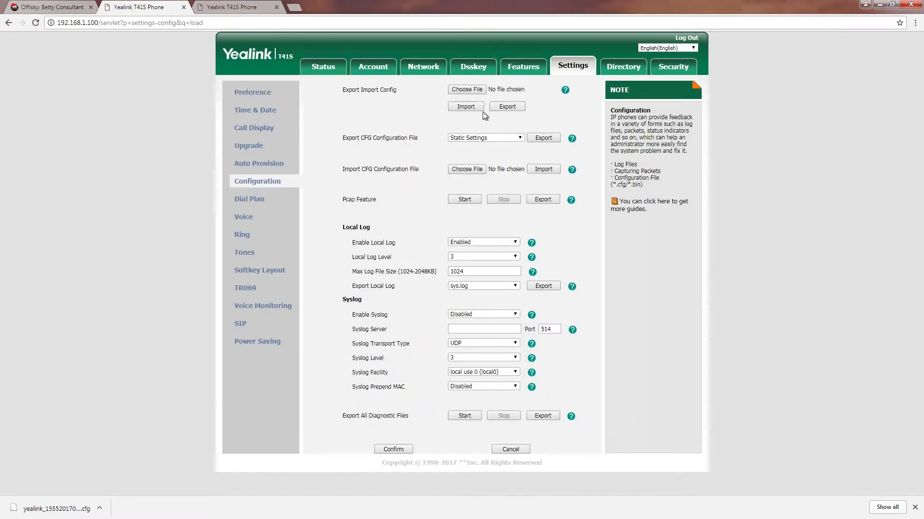
# - Download and keep IP Phone 2's Yealink CFG file from its Credential tab in the Phone Device List
pyautogui.click(40, 6)
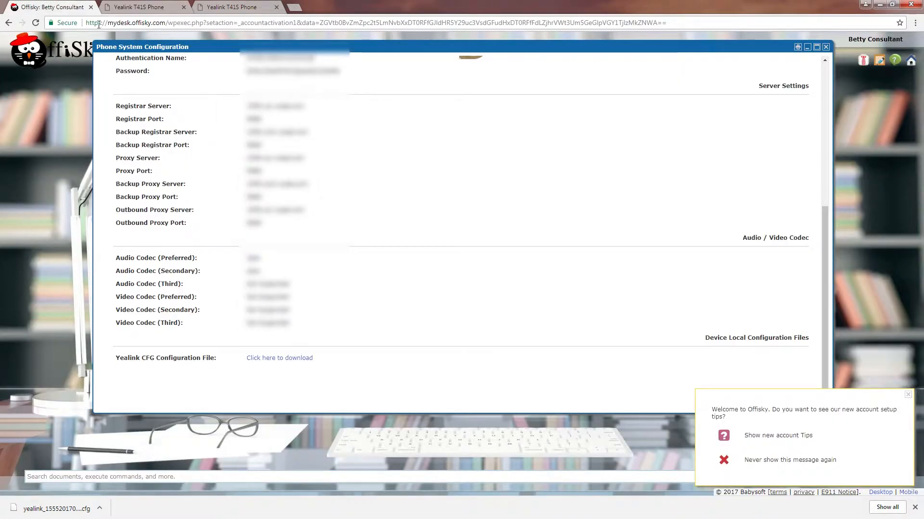
pyautogui.scroll(5, 368, 172)
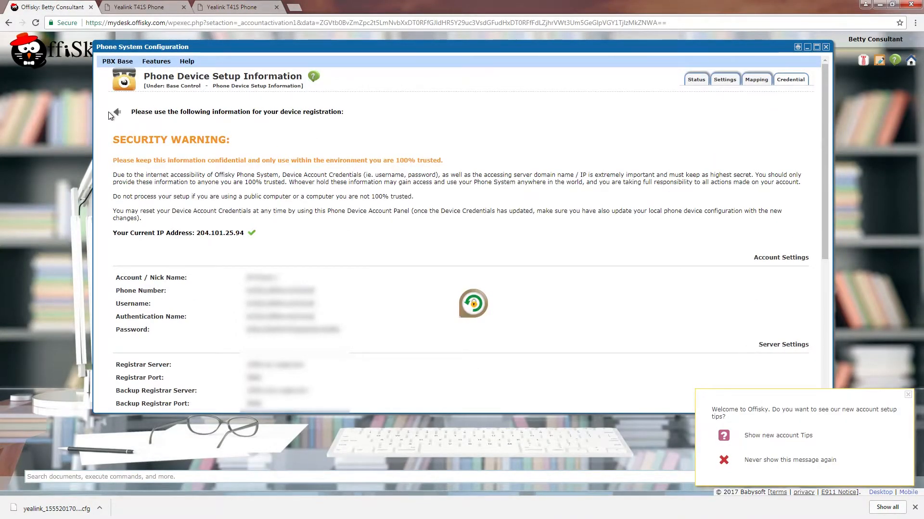
pyautogui.click(118, 112)
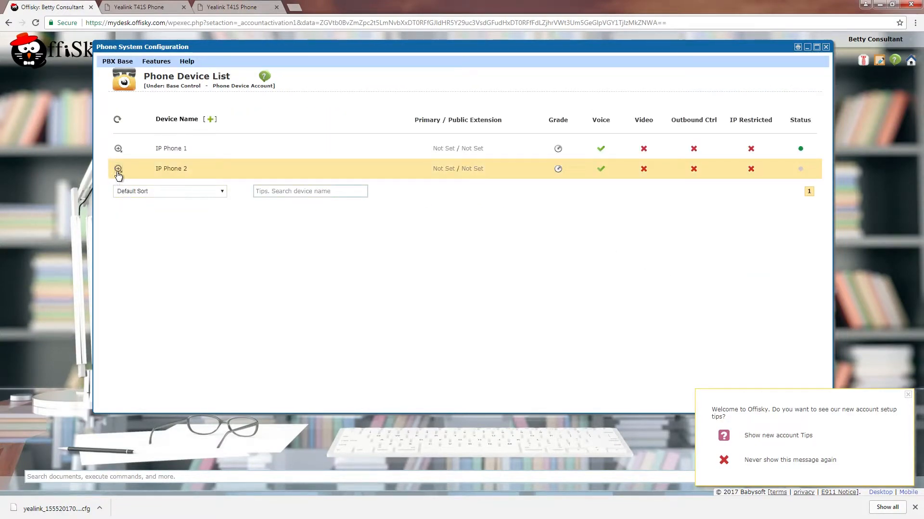
pyautogui.click(788, 82)
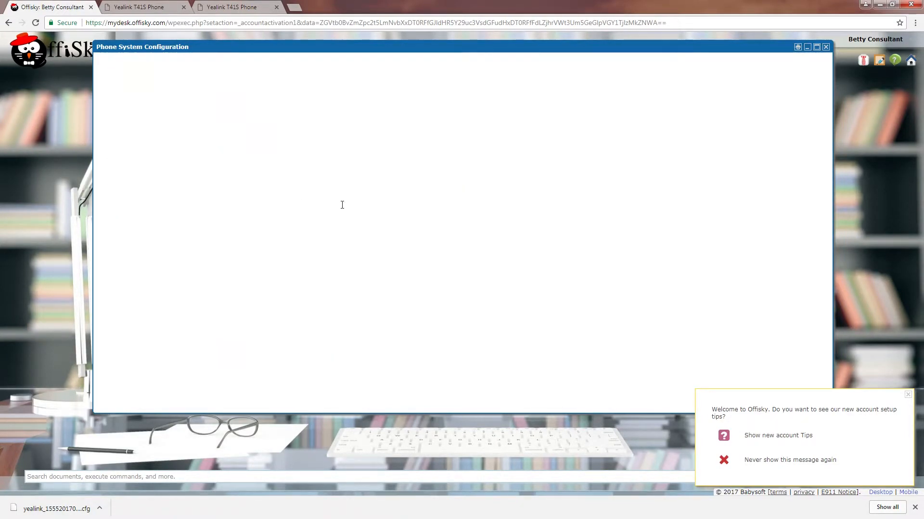
pyautogui.scroll(-5, 468, 268)
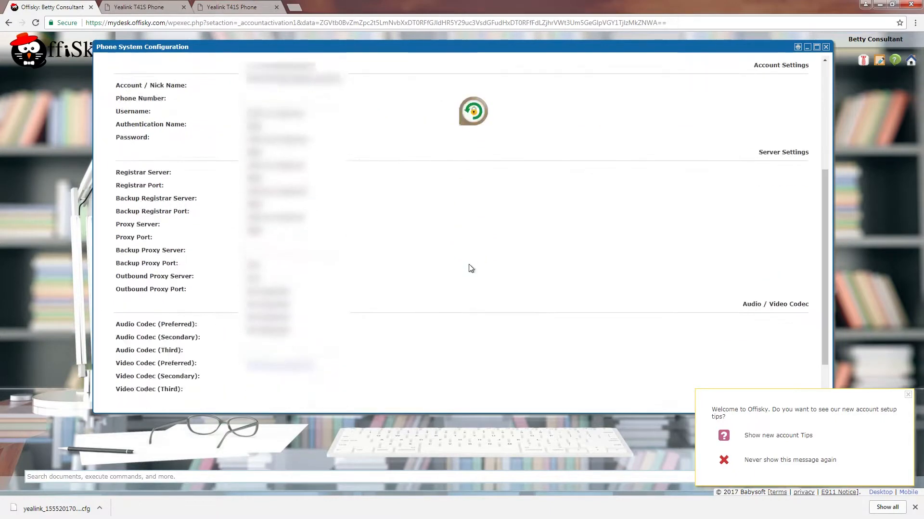
pyautogui.click(279, 358)
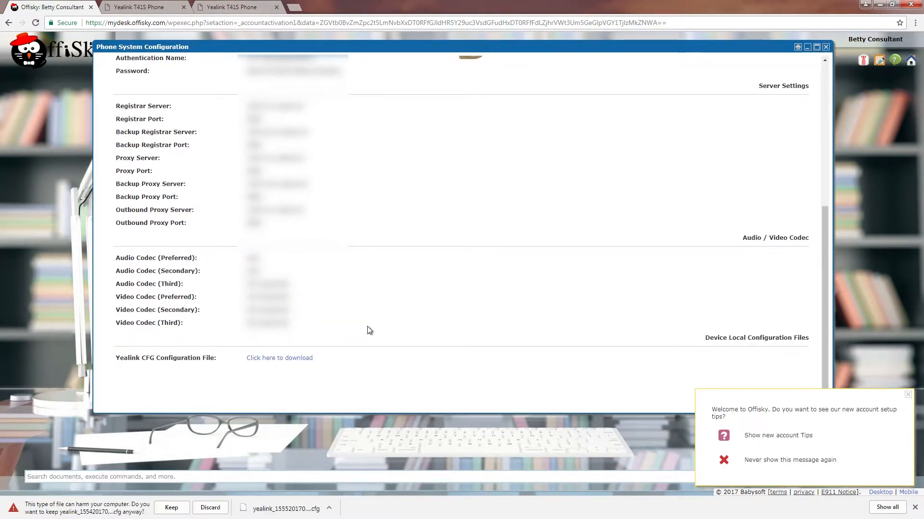
pyautogui.click(174, 509)
pyautogui.click(240, 7)
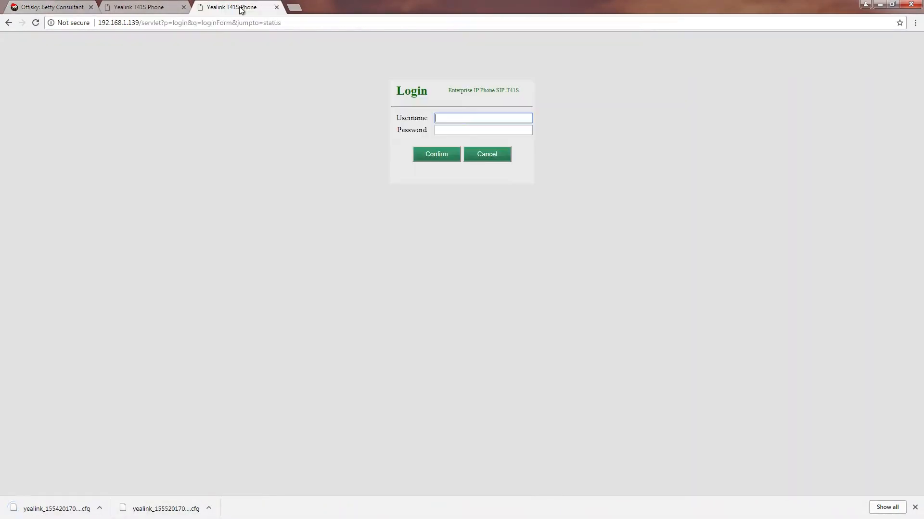
# - Log in to the phone at 192.168.1.139 with the admin password
pyautogui.press('Tab')
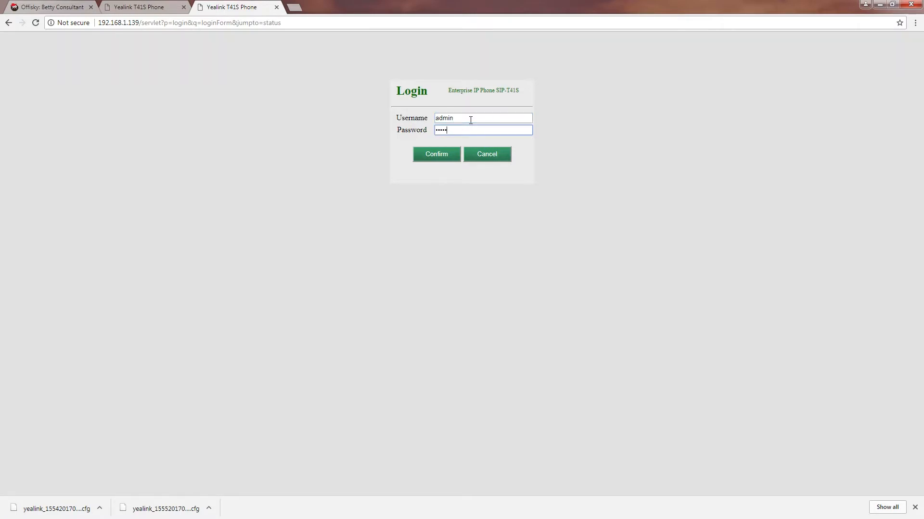
pyautogui.press('Return')
# - Import IP Phone 2's newer .cfg file through Settings > Configuration
pyautogui.click(579, 72)
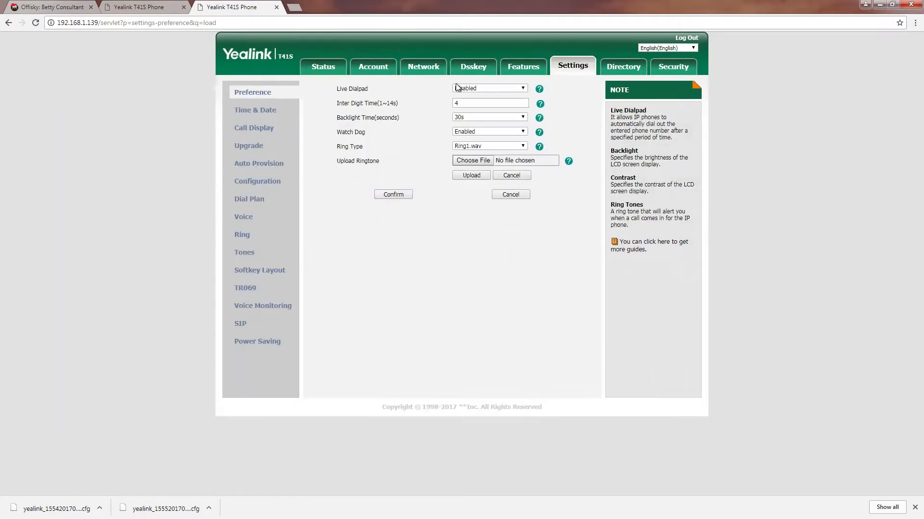
pyautogui.click(262, 183)
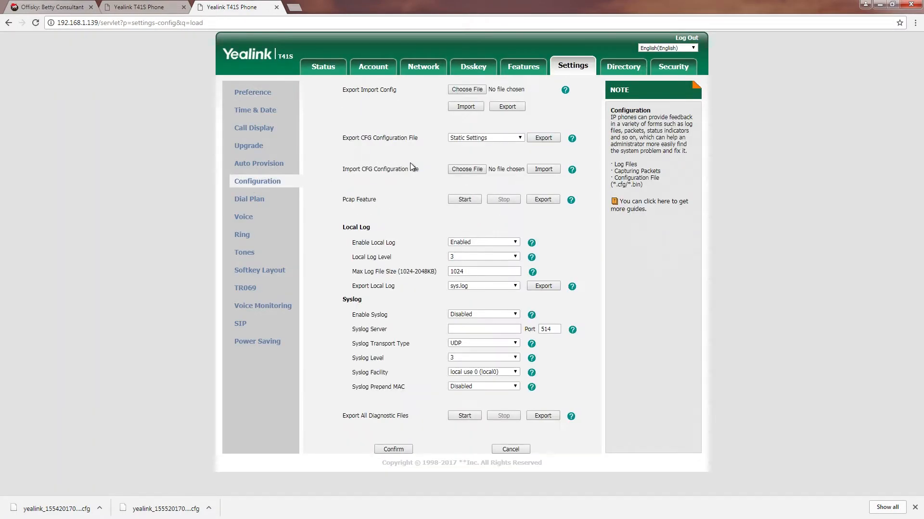
pyautogui.click(457, 169)
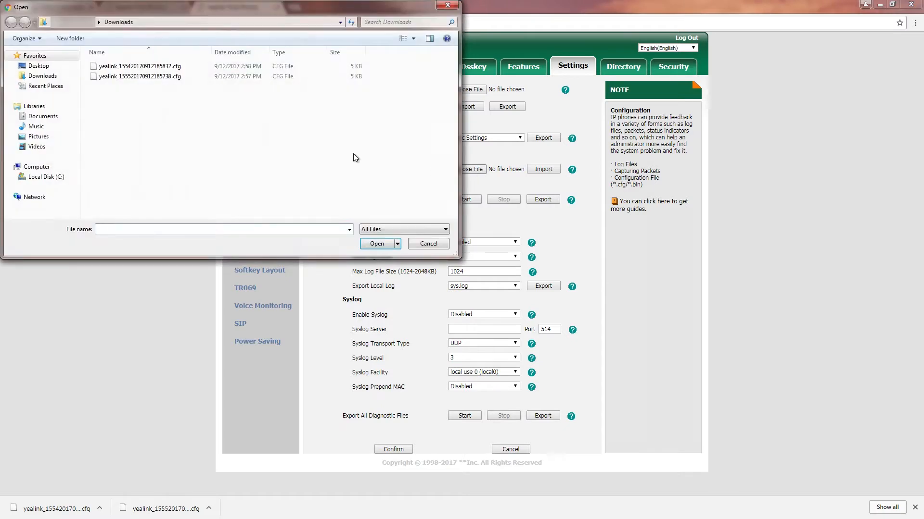
pyautogui.doubleClick(174, 67)
pyautogui.click(544, 170)
pyautogui.click(501, 77)
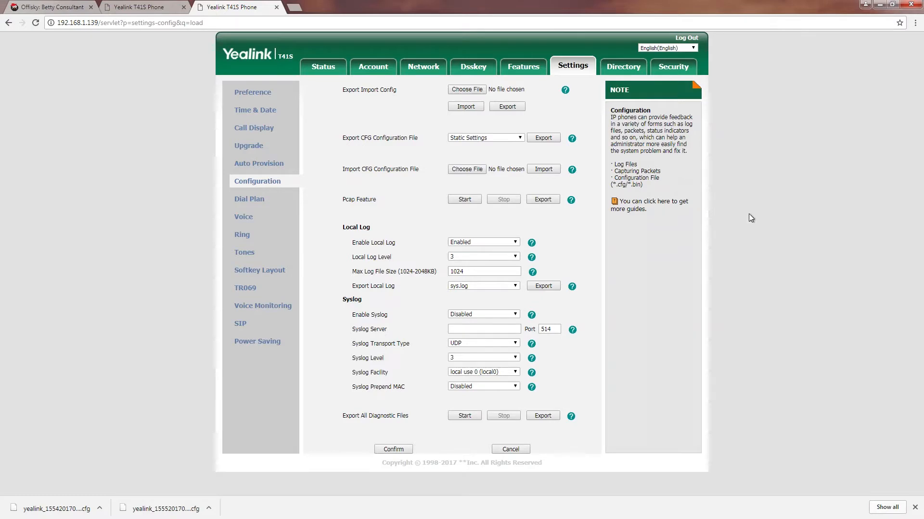
pyautogui.click(276, 7)
# - Close the phone web pages, dismiss the voicemail removal notice, and go to PBX Base > Voicemail Account
pyautogui.click(183, 7)
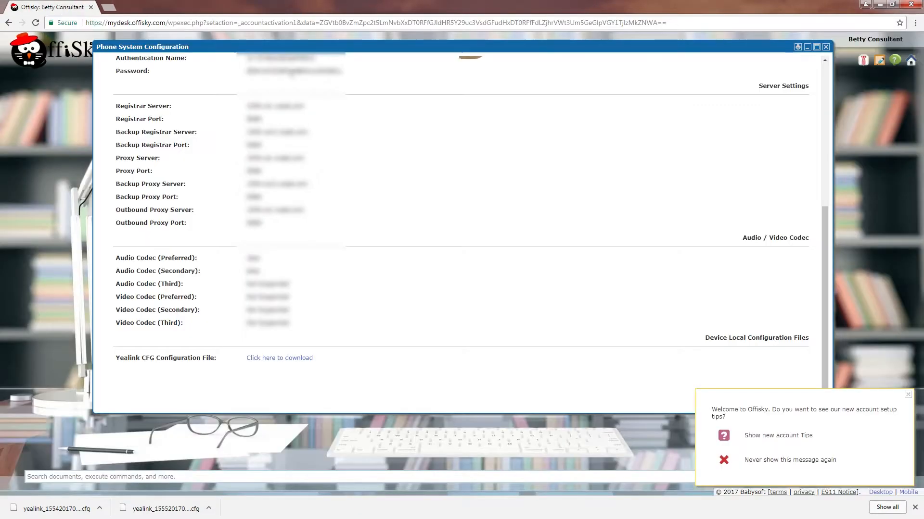
pyautogui.click(117, 61)
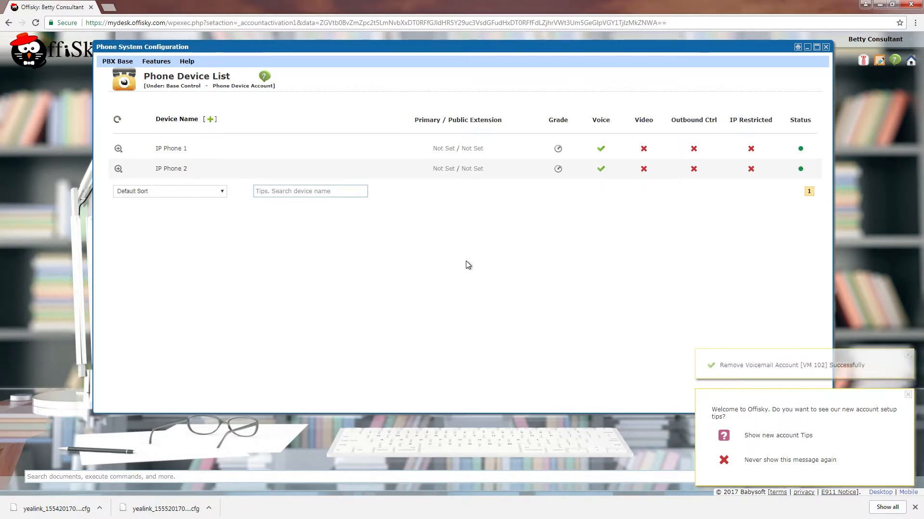
pyautogui.click(908, 355)
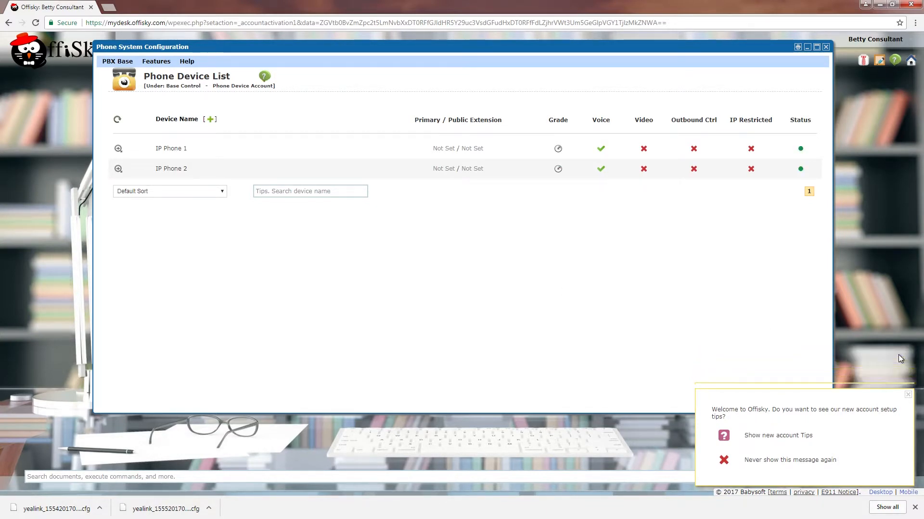
pyautogui.click(128, 65)
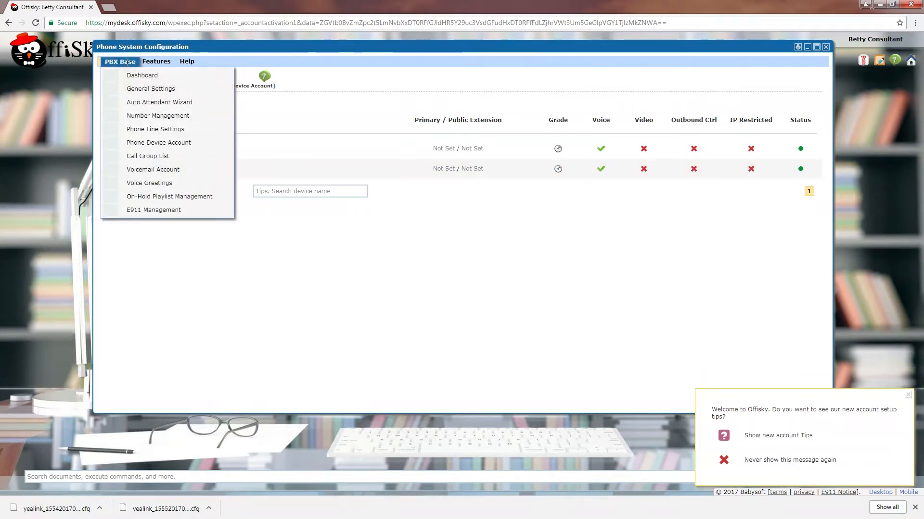
pyautogui.click(140, 170)
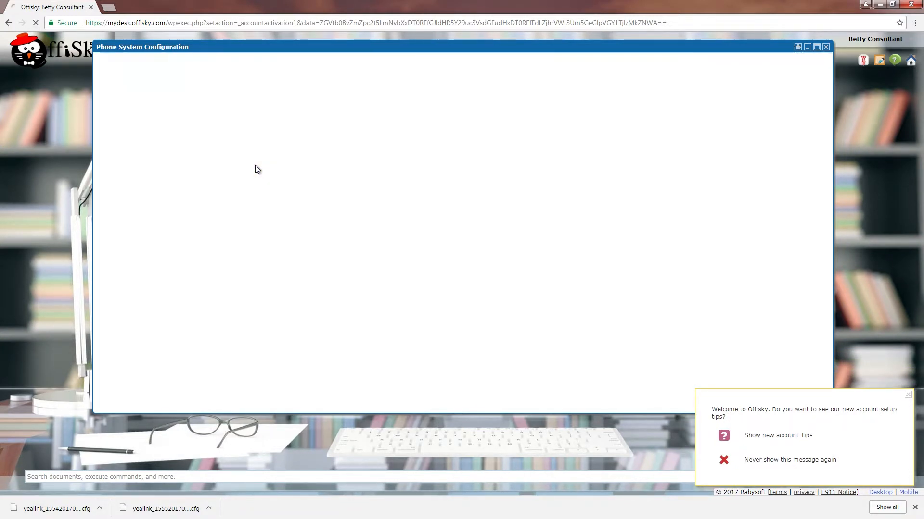
# - Add two new voicemail accounts
pyautogui.click(215, 119)
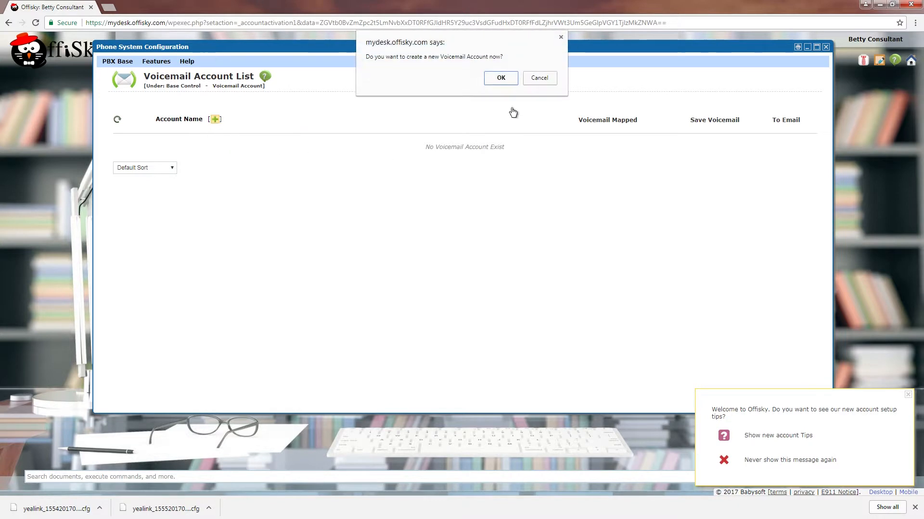
pyautogui.click(501, 77)
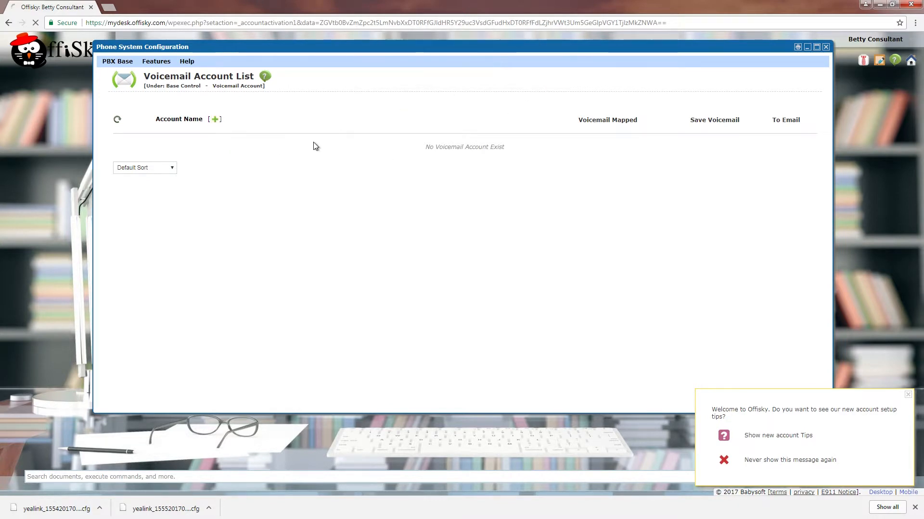
pyautogui.click(215, 119)
pyautogui.click(491, 79)
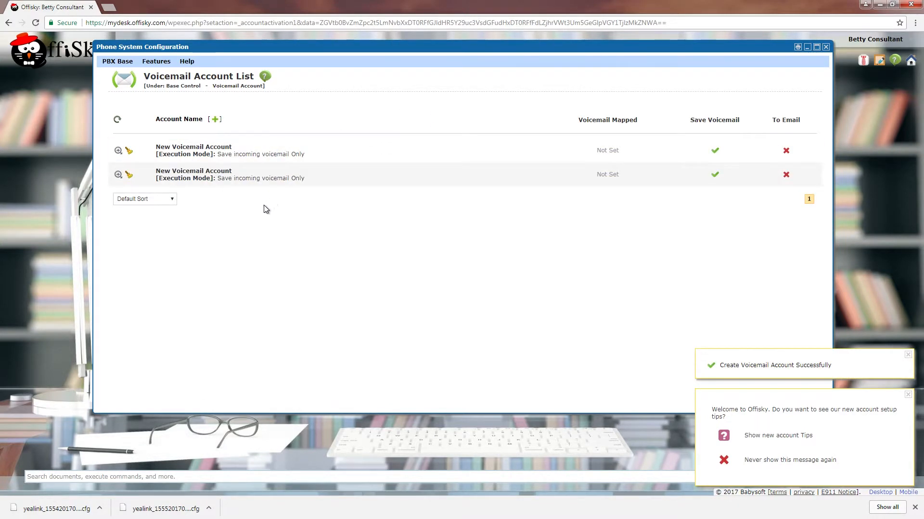
# - Set up 101 VM to save voicemail and email the owner, with access password and security phrase
pyautogui.click(118, 152)
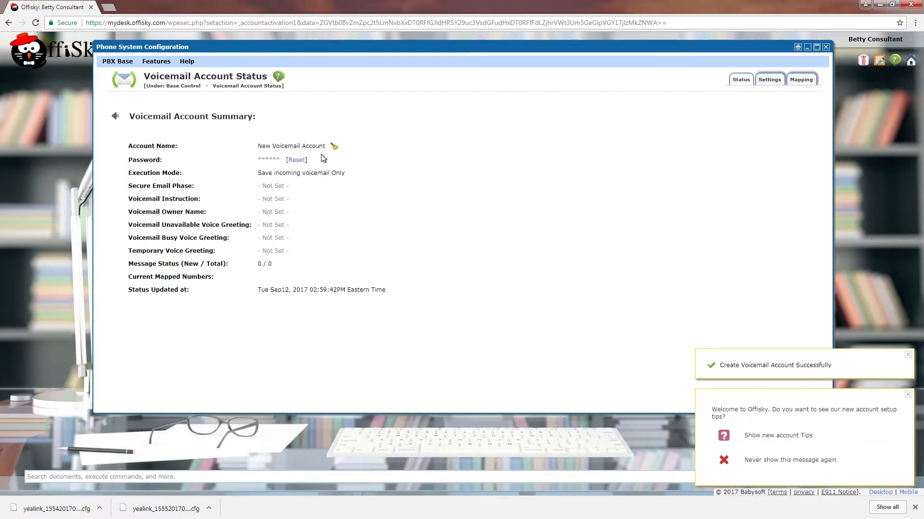
pyautogui.click(769, 80)
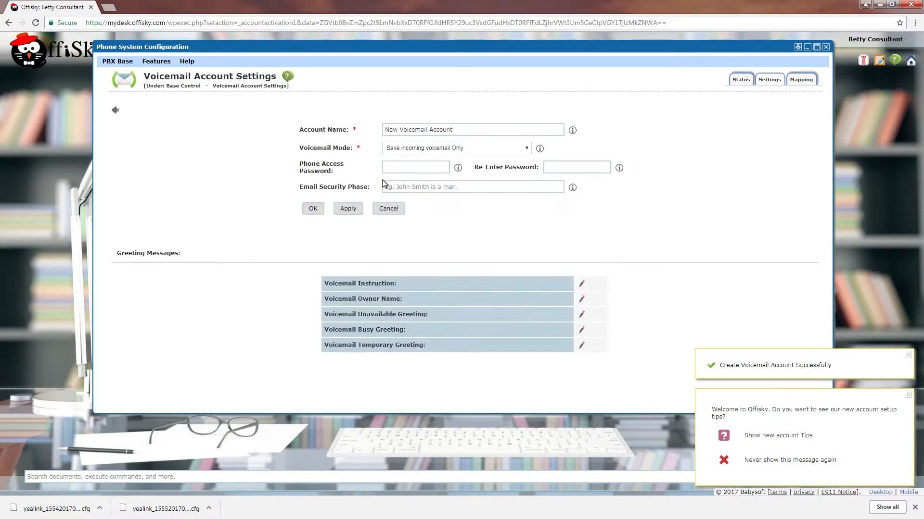
pyautogui.click(454, 130)
pyautogui.moveTo(454, 131); pyautogui.dragTo(361, 130)
pyautogui.write('101 VM')
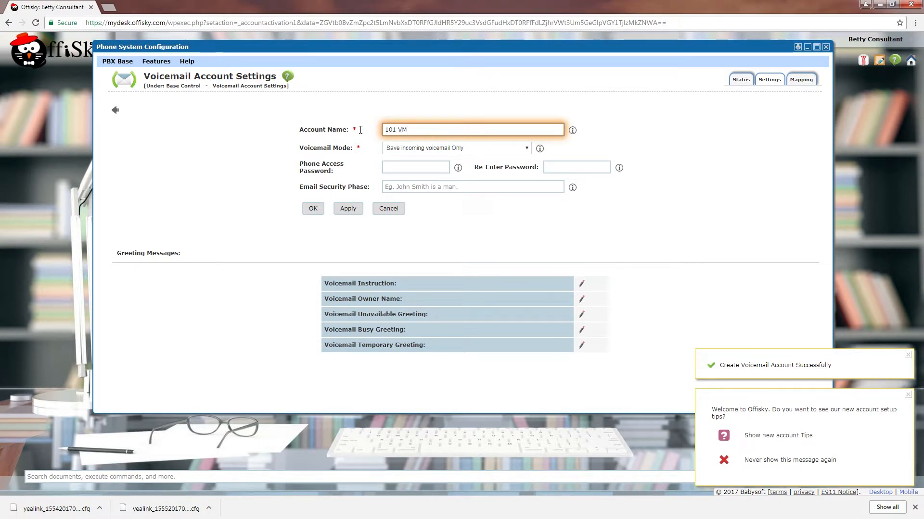
pyautogui.click(403, 145)
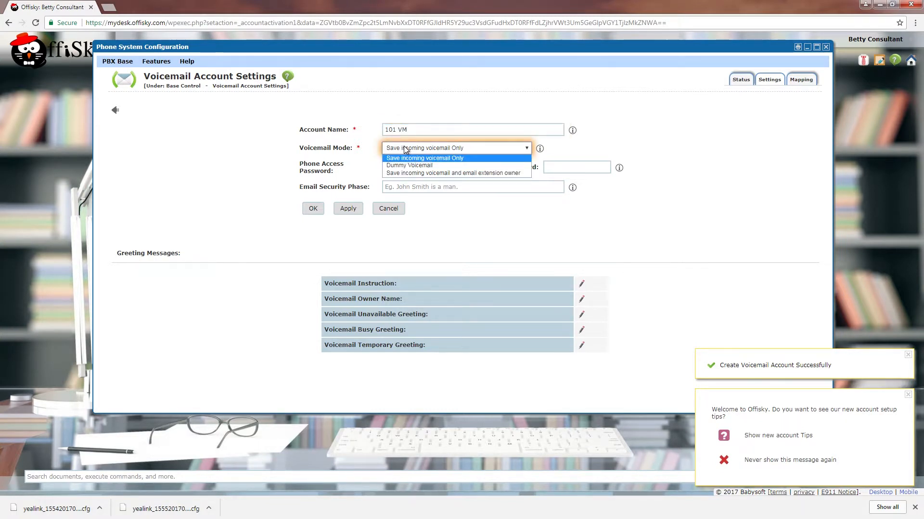
pyautogui.click(409, 172)
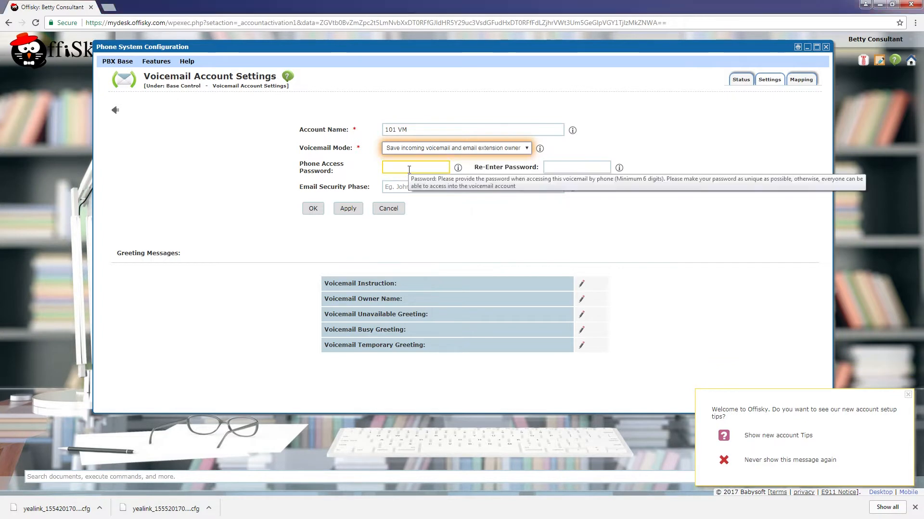
pyautogui.click(408, 169)
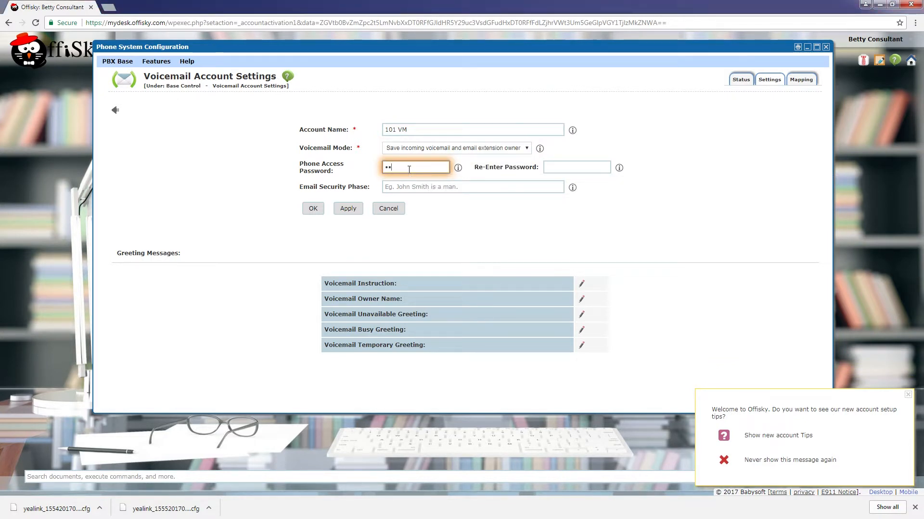
pyautogui.press('Tab')
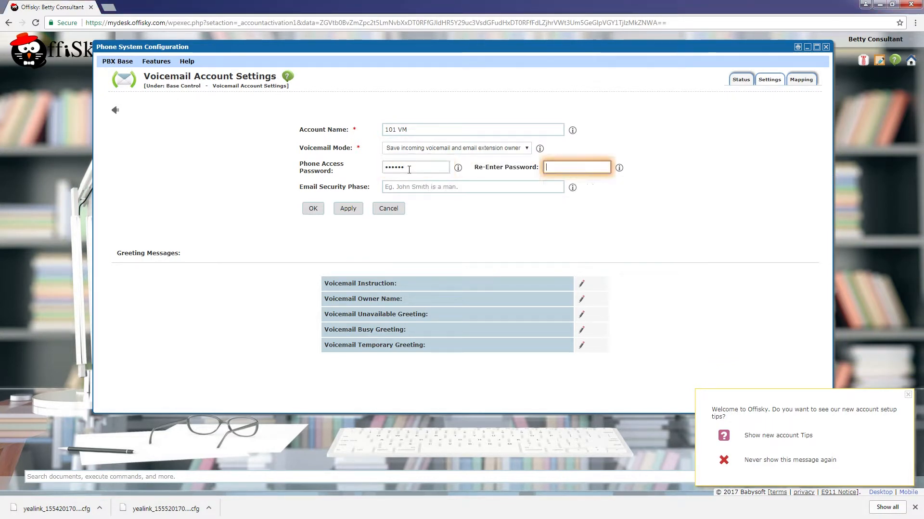
pyautogui.press('Tab')
pyautogui.write('B')
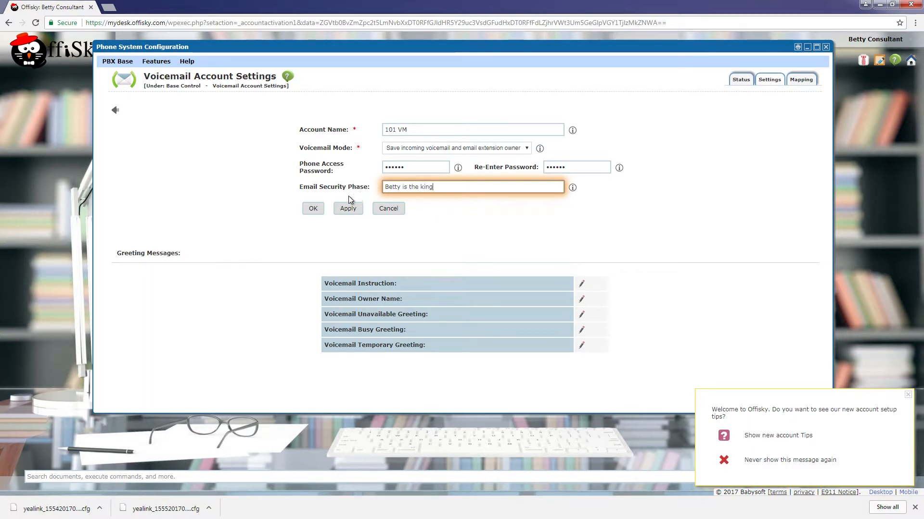
pyautogui.click(313, 208)
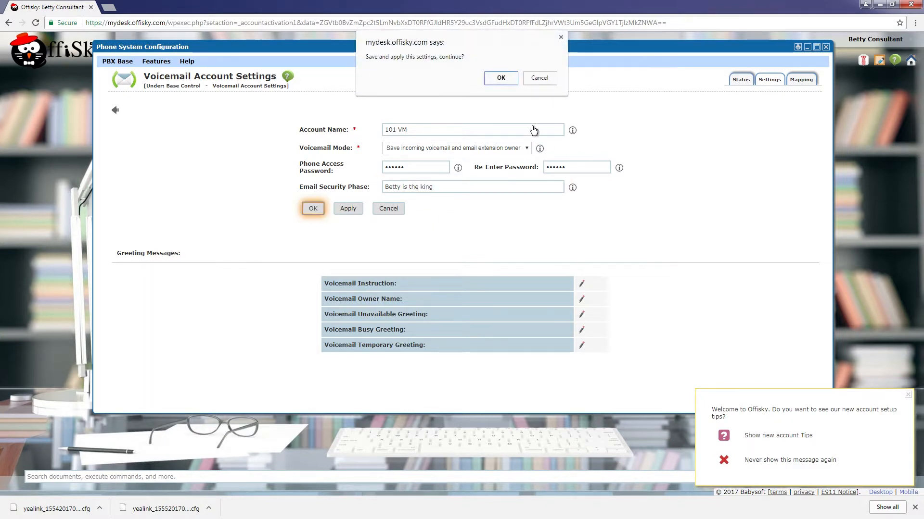
pyautogui.click(502, 79)
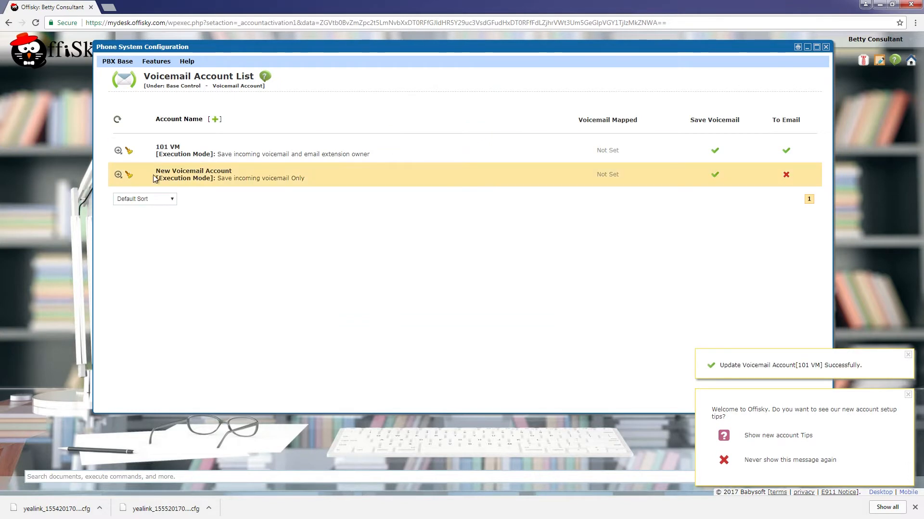
# - Set up 102 VM to save voicemail and email the owner, with access password and security phrase
pyautogui.click(343, 172)
pyautogui.click(771, 80)
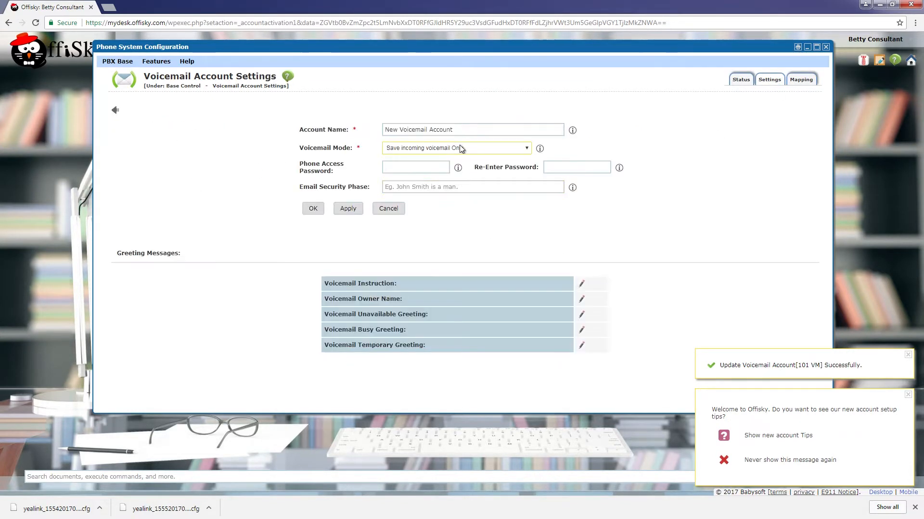
pyautogui.write('102 ')
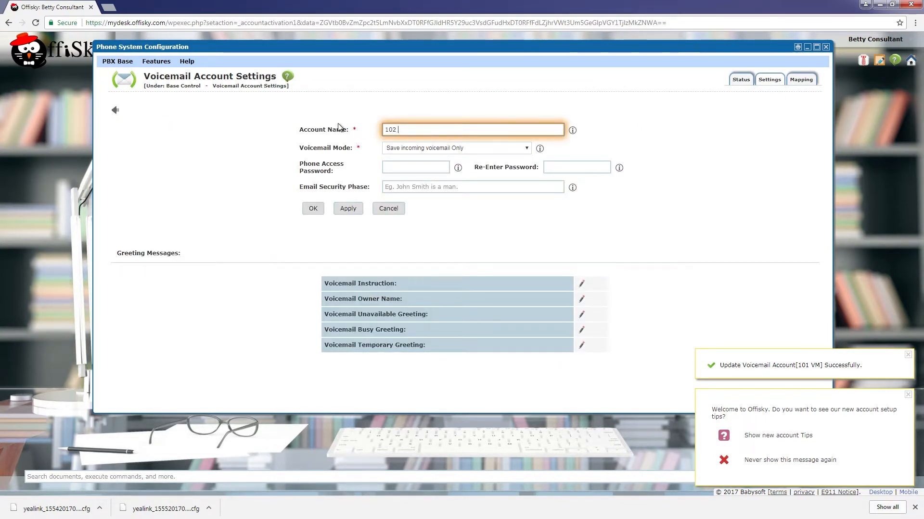
pyautogui.write('VM')
pyautogui.press('Tab')
pyautogui.click(425, 150)
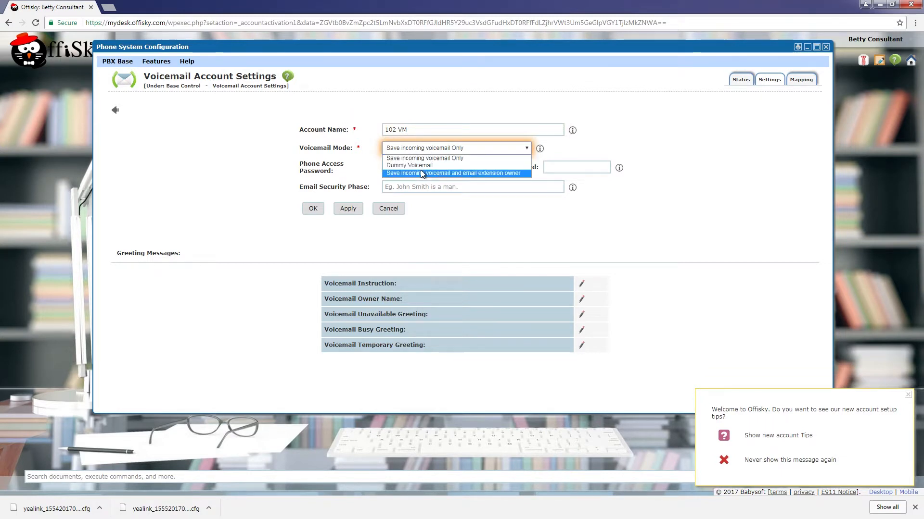
pyautogui.click(421, 173)
pyautogui.click(420, 168)
pyautogui.press('Tab')
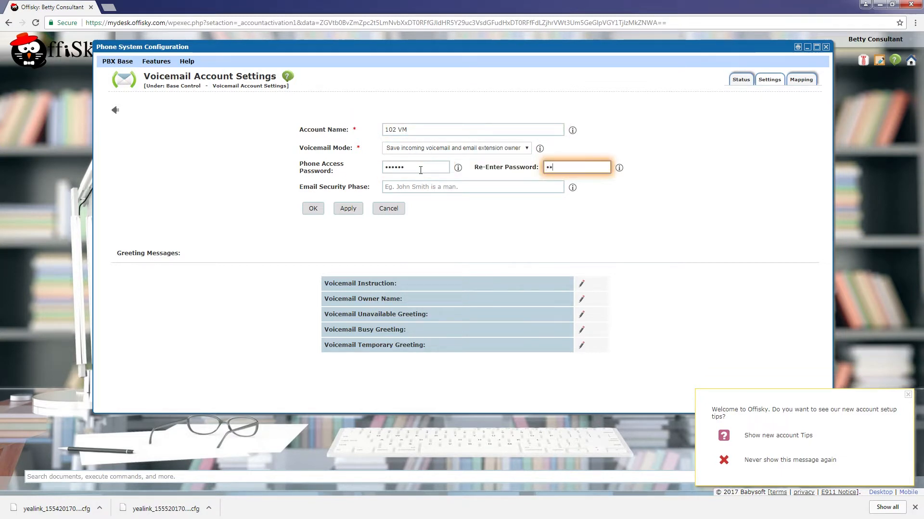
pyautogui.press('Tab')
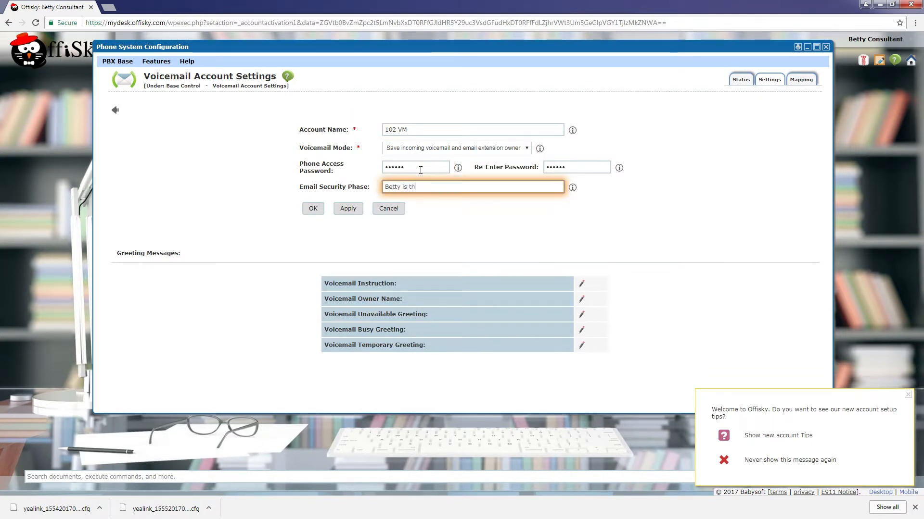
pyautogui.click(315, 208)
pyautogui.click(501, 78)
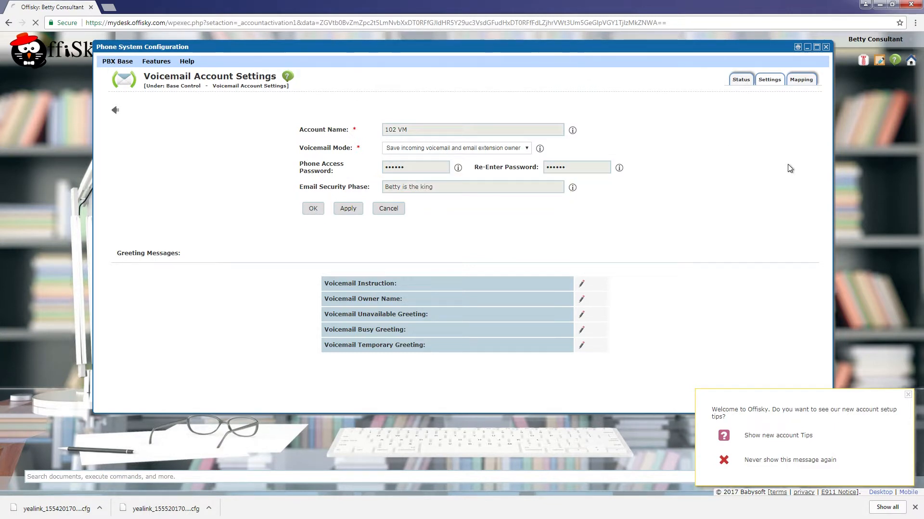
# - Create internal extension 101 in Number Management
pyautogui.click(112, 65)
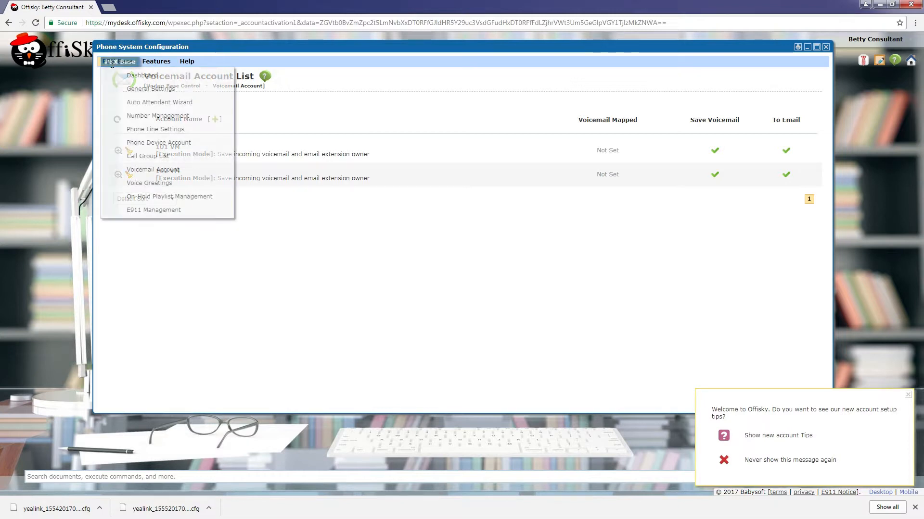
pyautogui.click(135, 118)
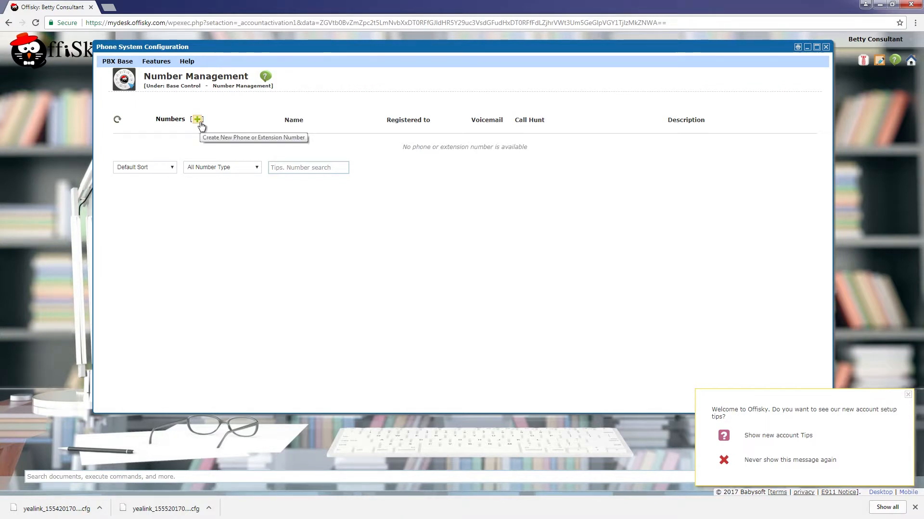
pyautogui.click(198, 120)
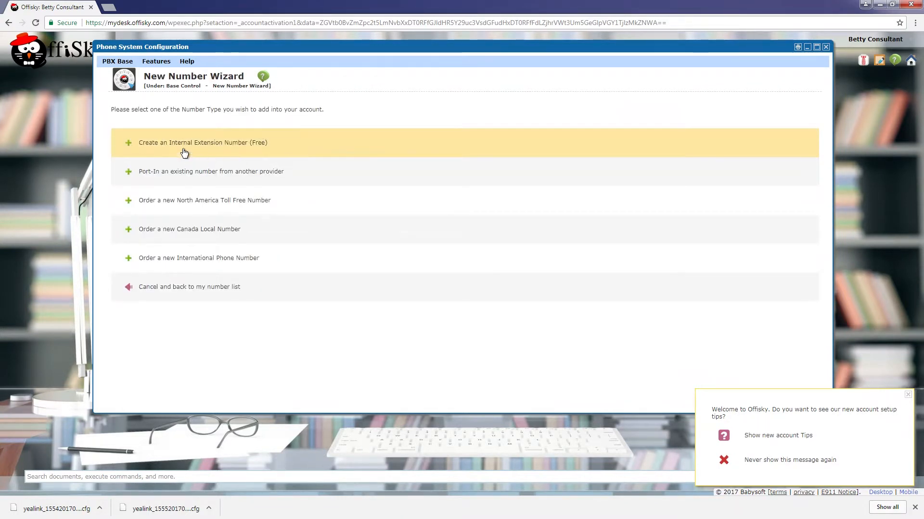
pyautogui.click(247, 146)
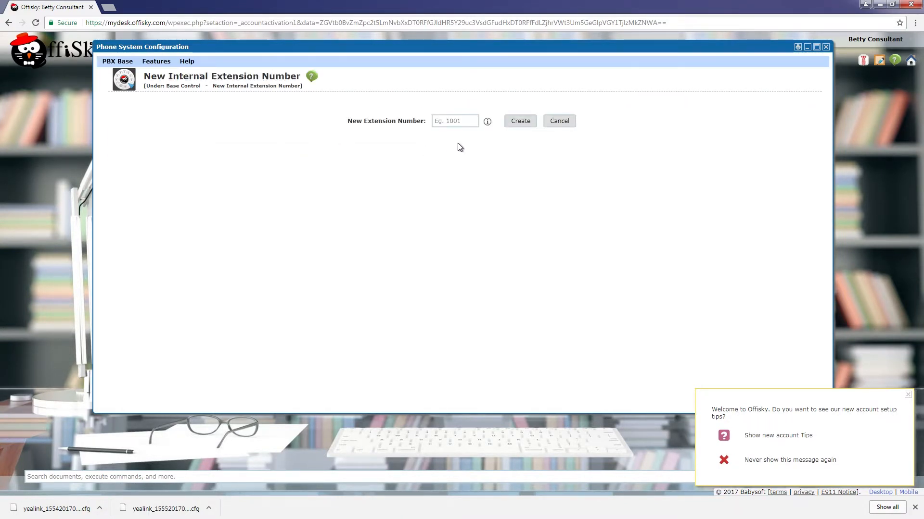
pyautogui.click(455, 121)
pyautogui.write('101')
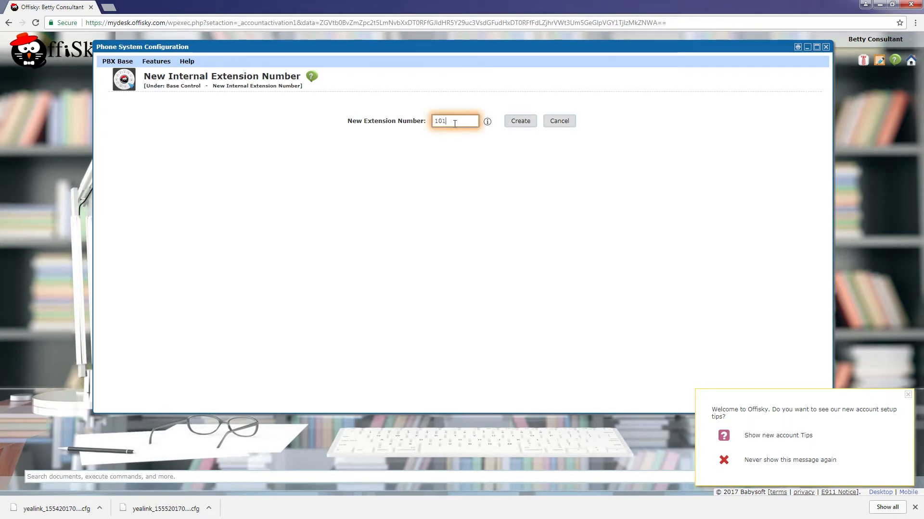
pyautogui.click(515, 123)
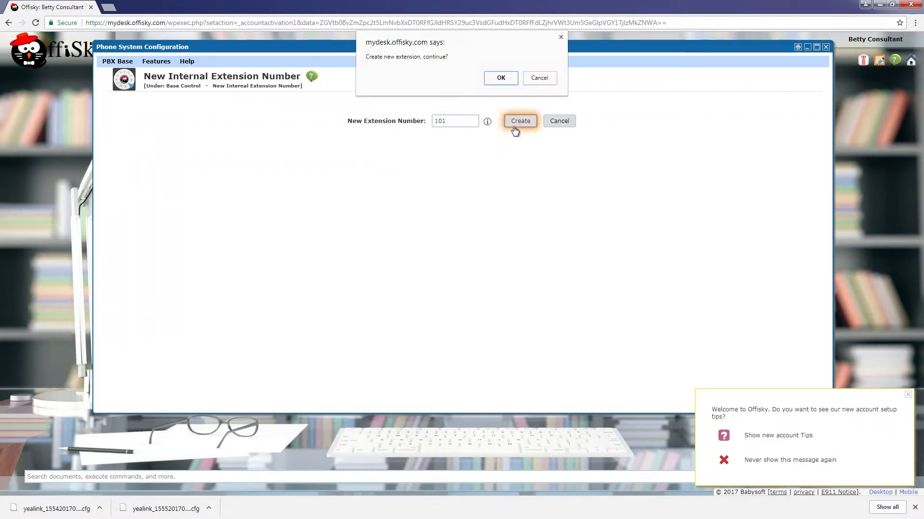
pyautogui.click(498, 80)
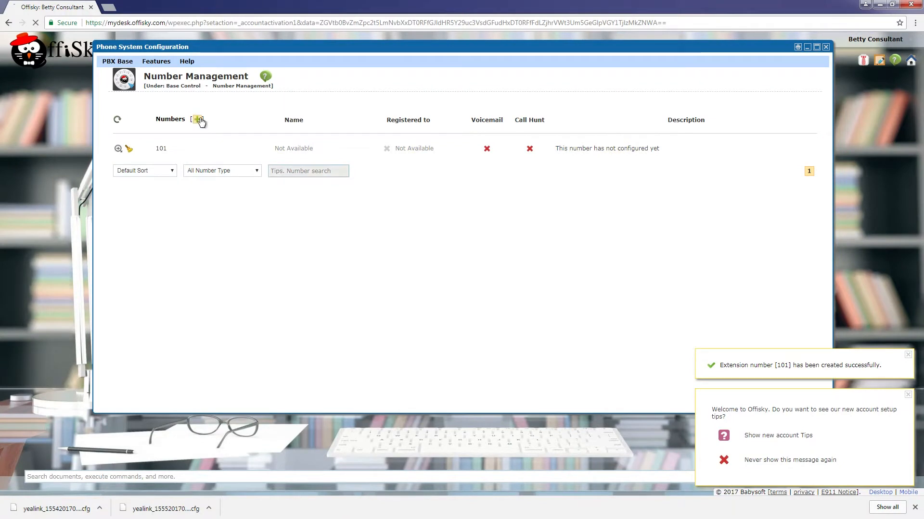
# - Create internal extension 102
pyautogui.click(198, 121)
pyautogui.click(489, 144)
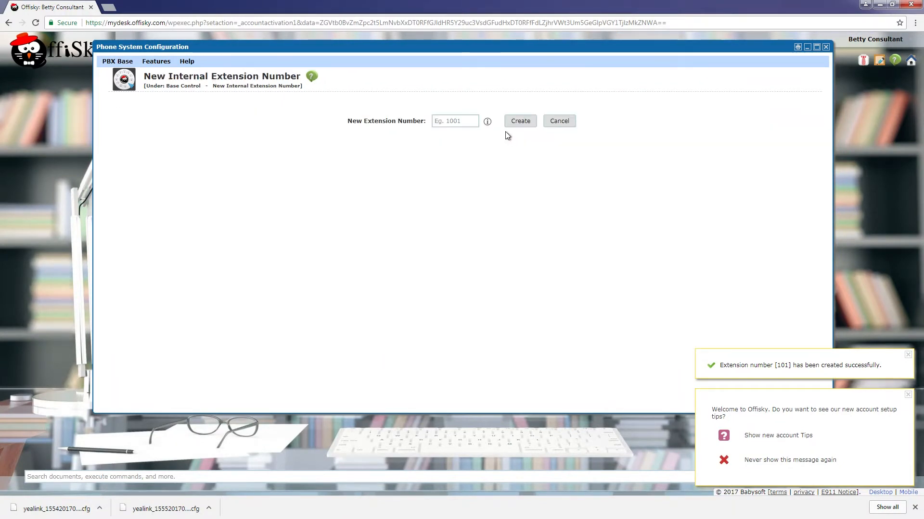
pyautogui.click(463, 123)
pyautogui.write('102')
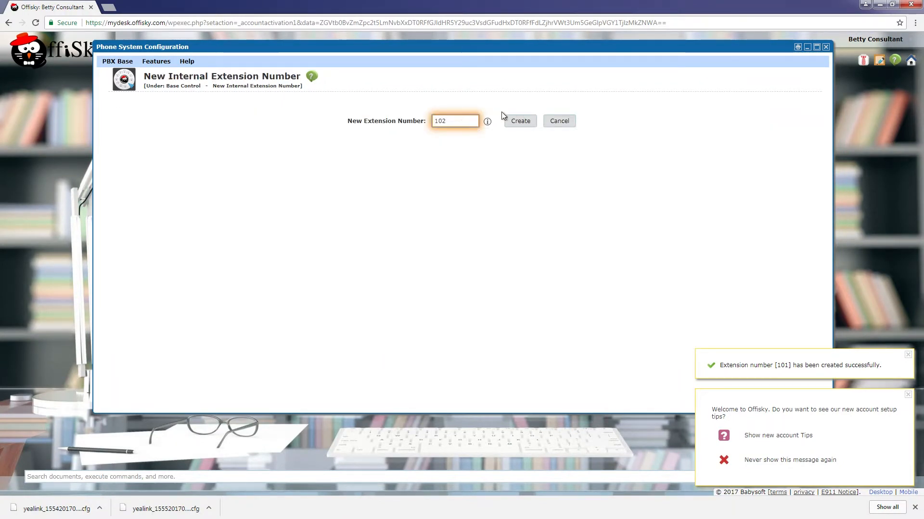
pyautogui.click(502, 122)
pyautogui.click(500, 74)
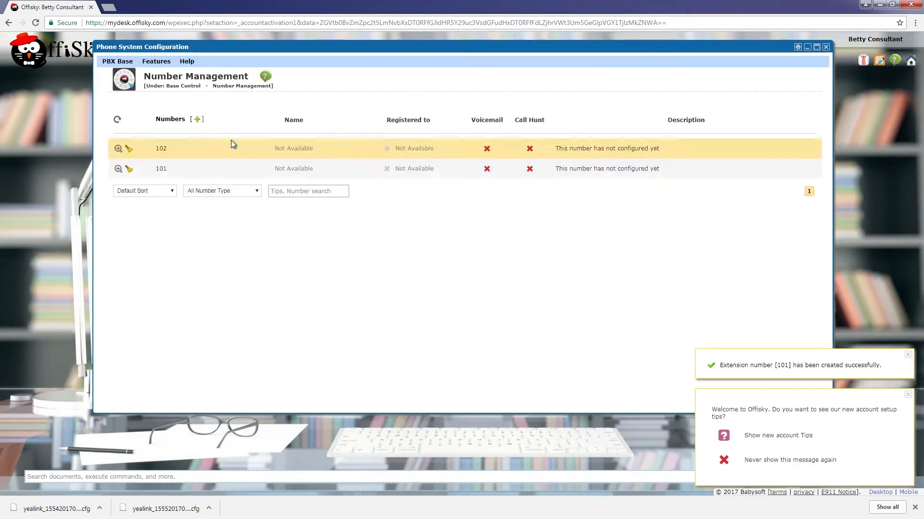
# - Create internal extension 103
pyautogui.click(197, 119)
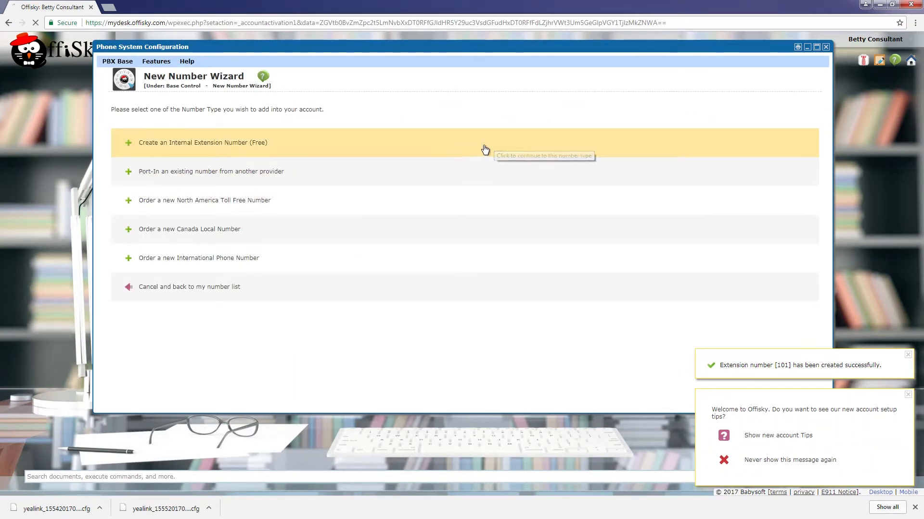
pyautogui.click(484, 147)
pyautogui.click(464, 120)
pyautogui.write('103')
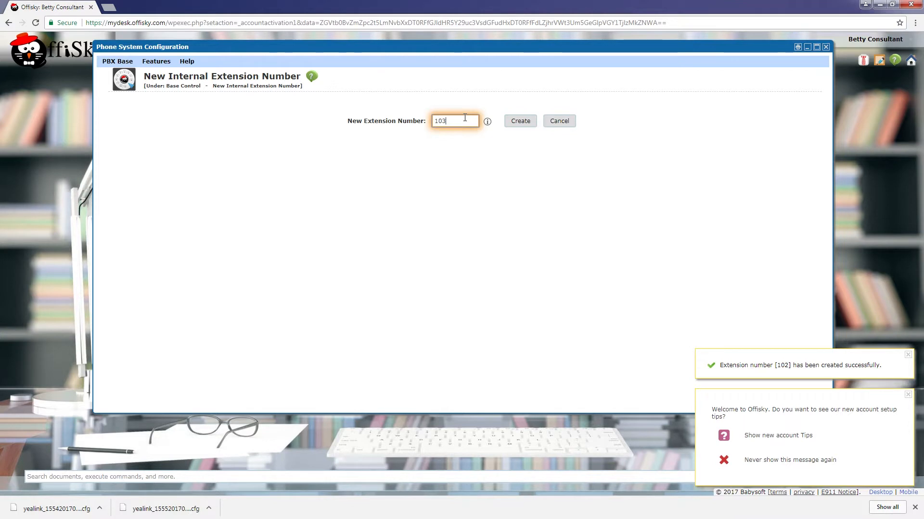
pyautogui.click(523, 126)
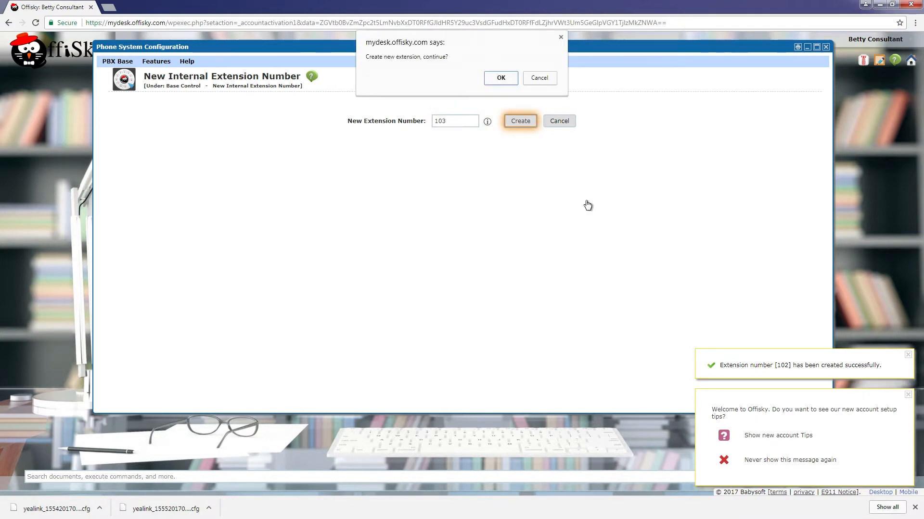
pyautogui.click(508, 81)
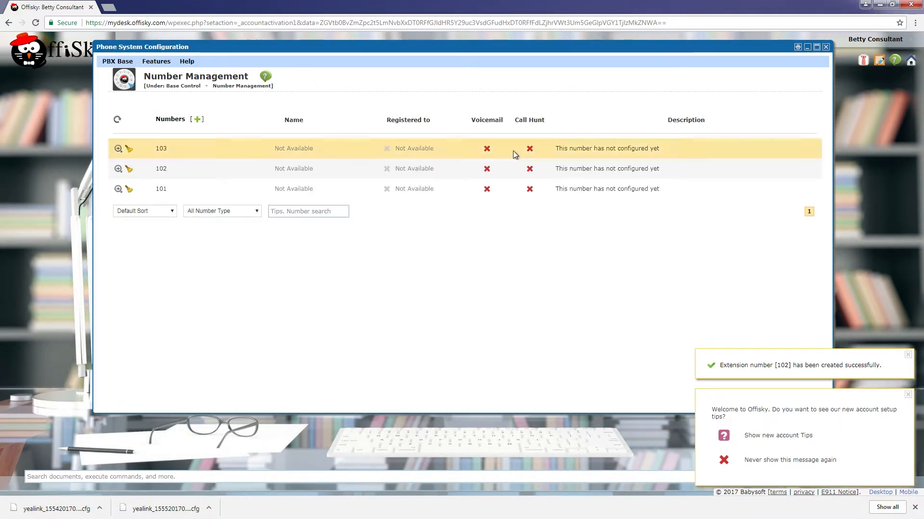
# - Make extension 101 a User Extension and enter the owner's first name, last name and e-mail
pyautogui.click(119, 189)
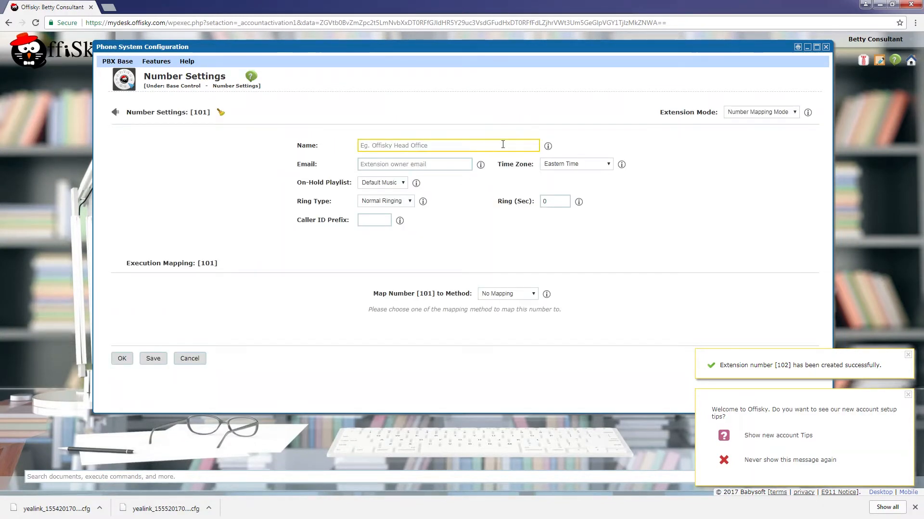
pyautogui.click(756, 113)
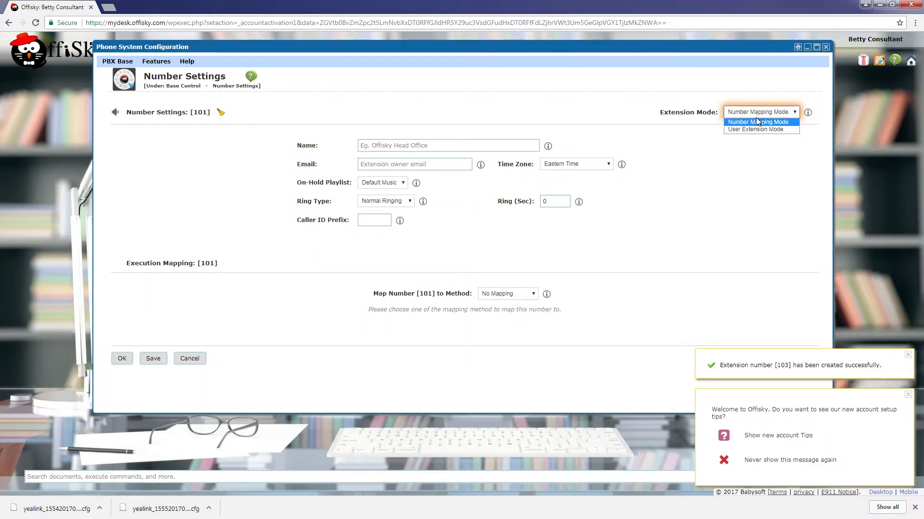
pyautogui.click(755, 129)
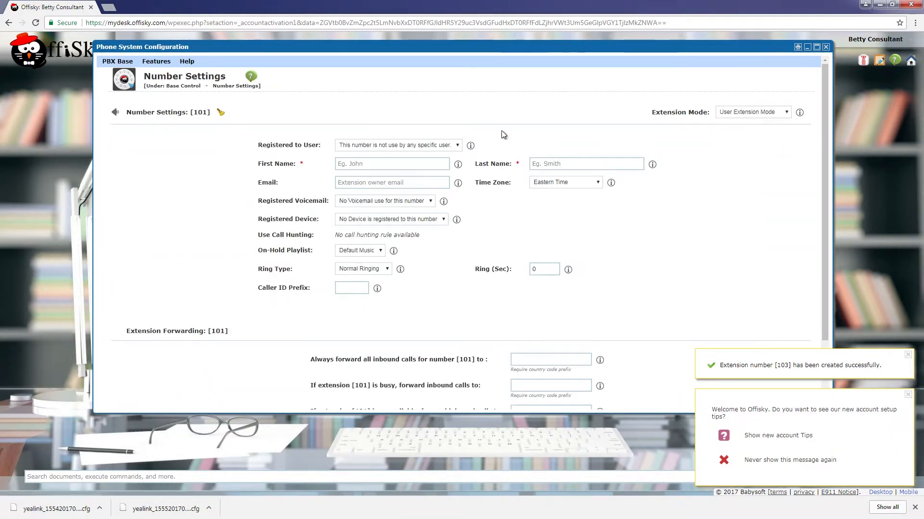
pyautogui.click(416, 166)
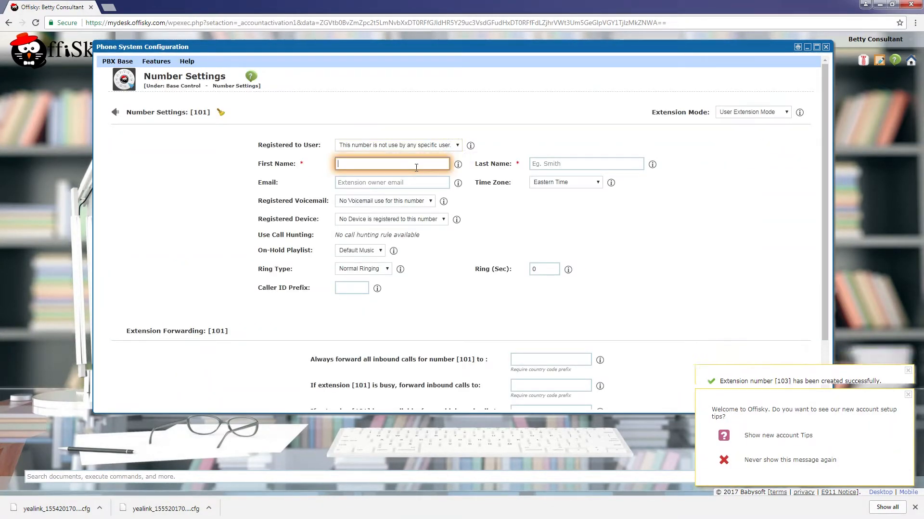
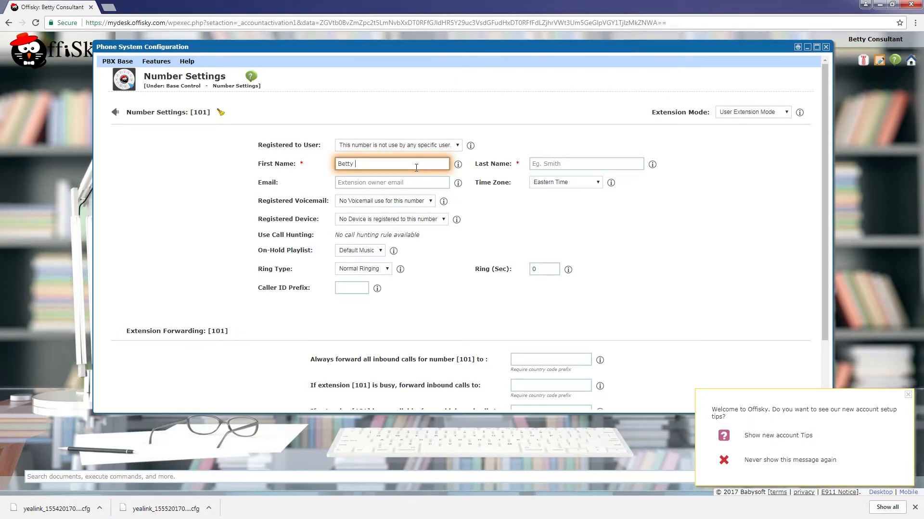
pyautogui.press('Tab')
pyautogui.press('Tab')
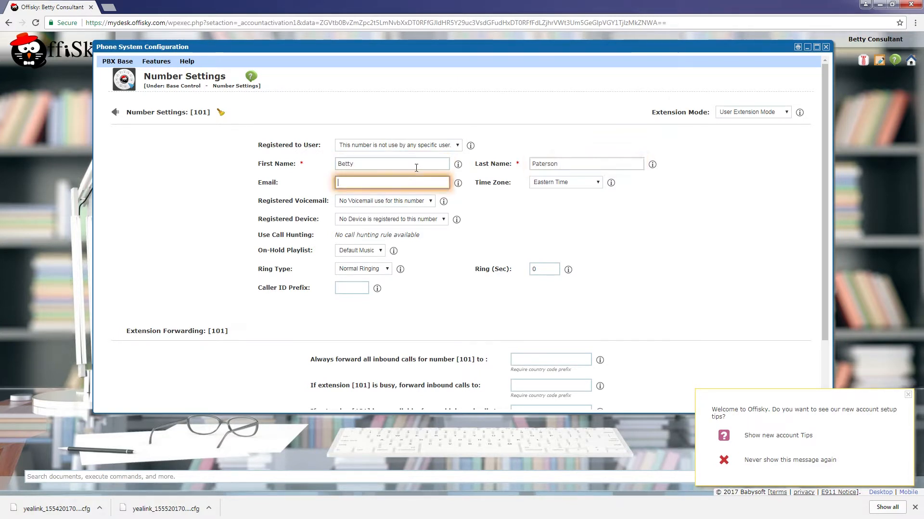
pyautogui.press('Tab')
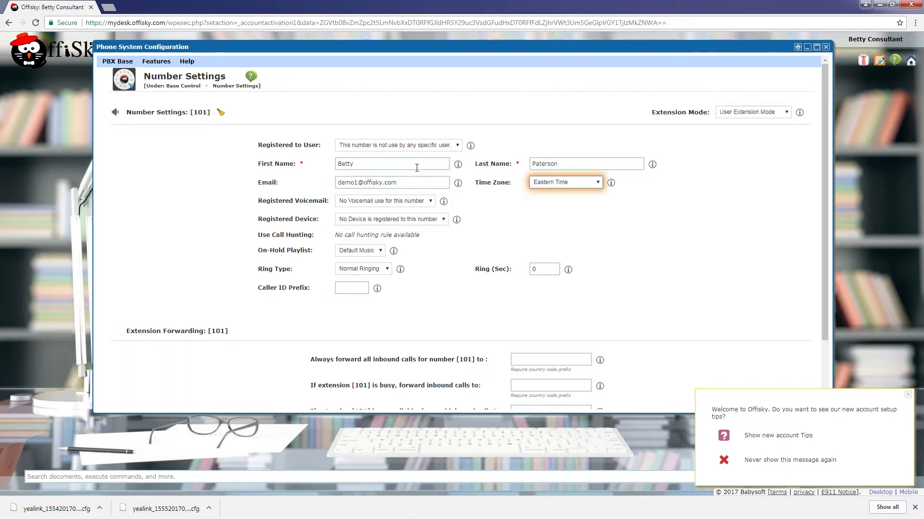
pyautogui.press('Tab')
# - Assign voicemail 101 VM and device IP Phone 1 to extension 101 and save
pyautogui.click(467, 217)
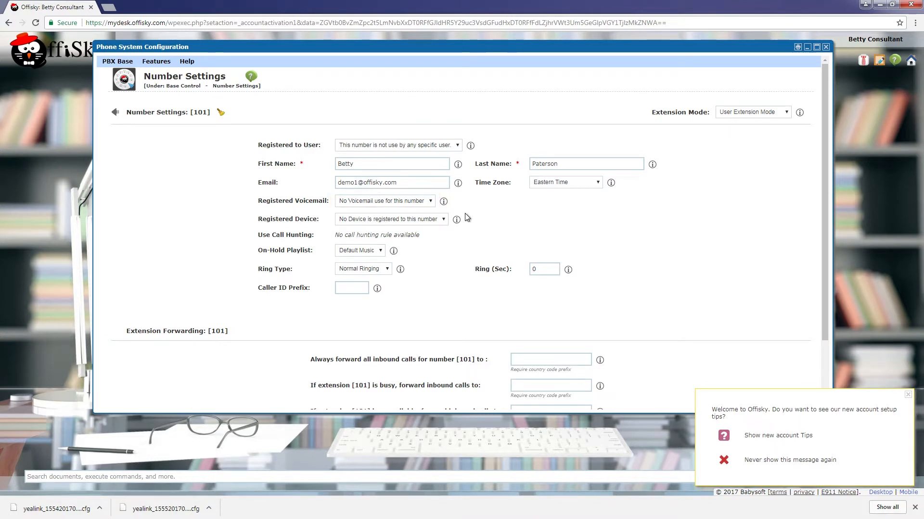
pyautogui.click(413, 201)
pyautogui.click(366, 215)
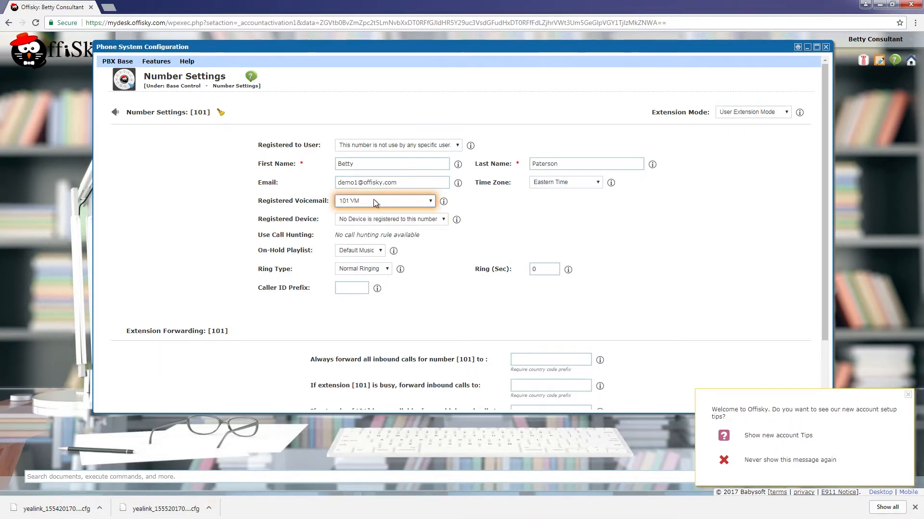
pyautogui.click(354, 220)
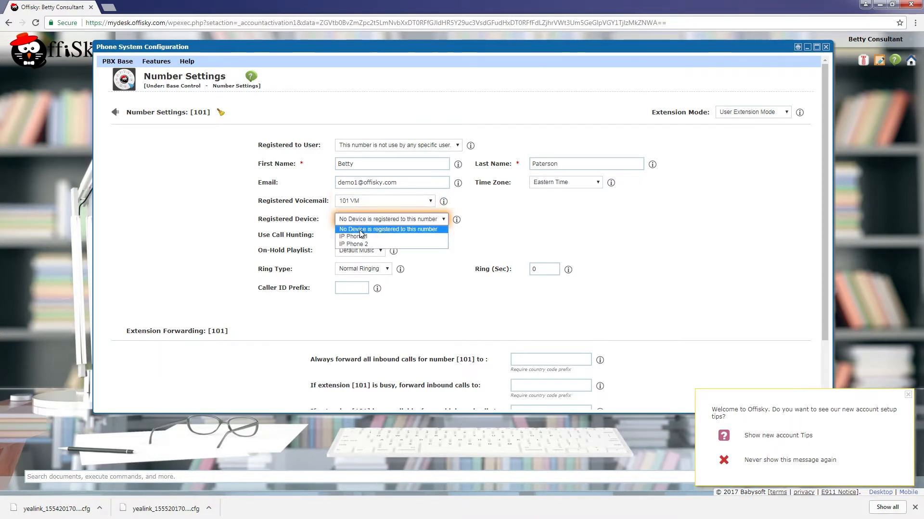
pyautogui.click(350, 232)
pyautogui.click(592, 250)
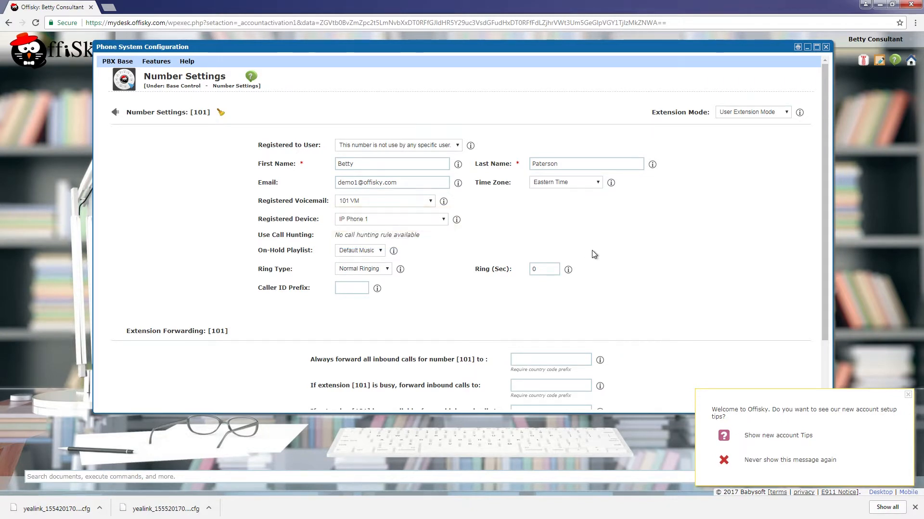
pyautogui.scroll(-2, 466, 270)
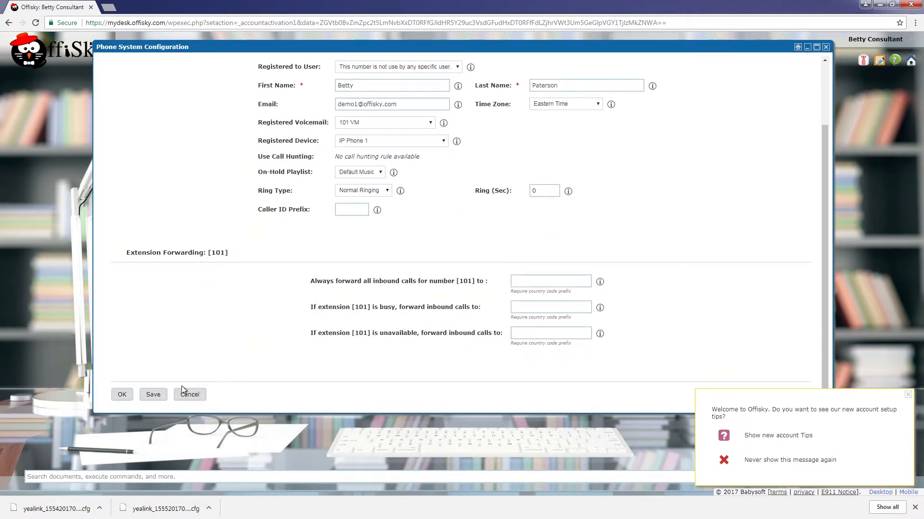
pyautogui.click(123, 395)
pyautogui.press('Return')
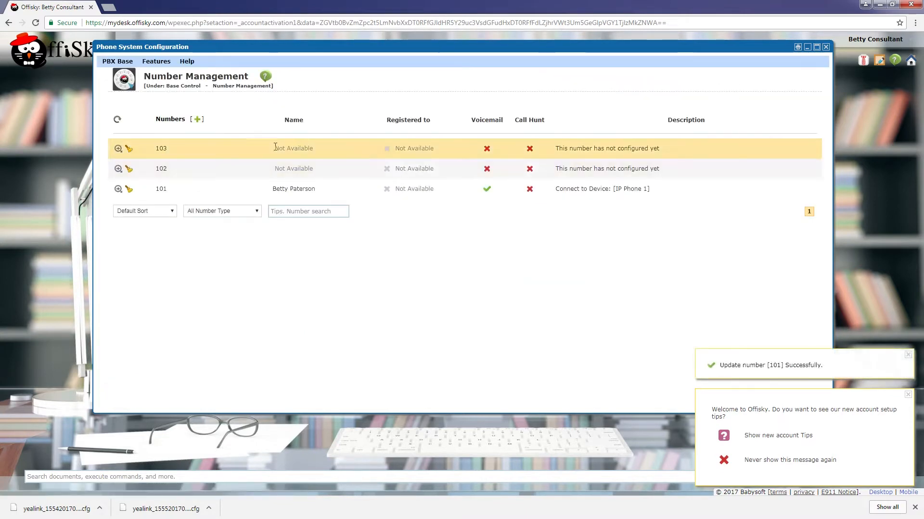
# - Make extension 102 a User Extension and enter the owner's first name, last name and e-mail
pyautogui.click(118, 170)
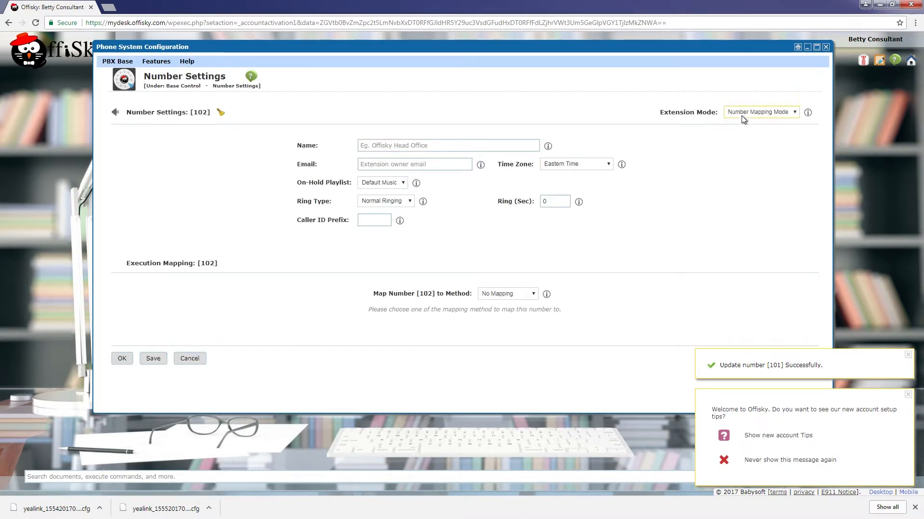
pyautogui.click(760, 112)
pyautogui.click(758, 128)
pyautogui.click(425, 164)
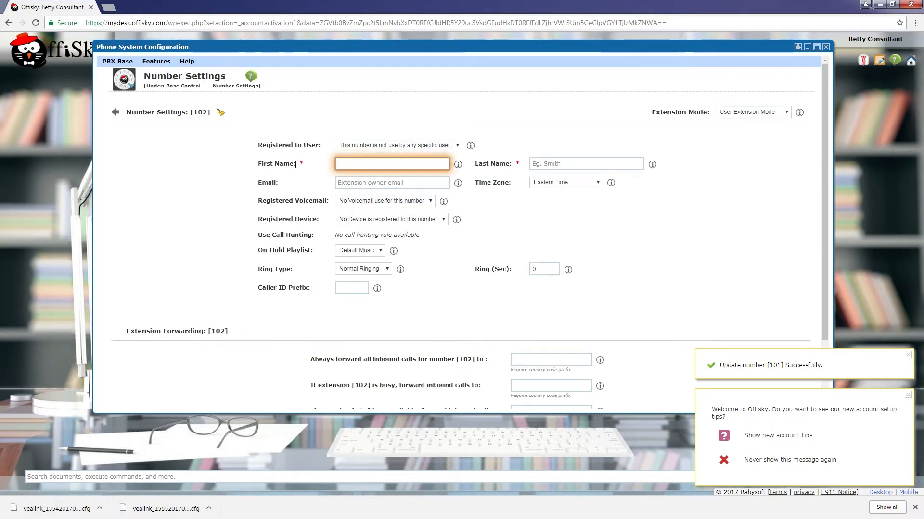
pyautogui.press('Tab')
pyautogui.press('Tab')
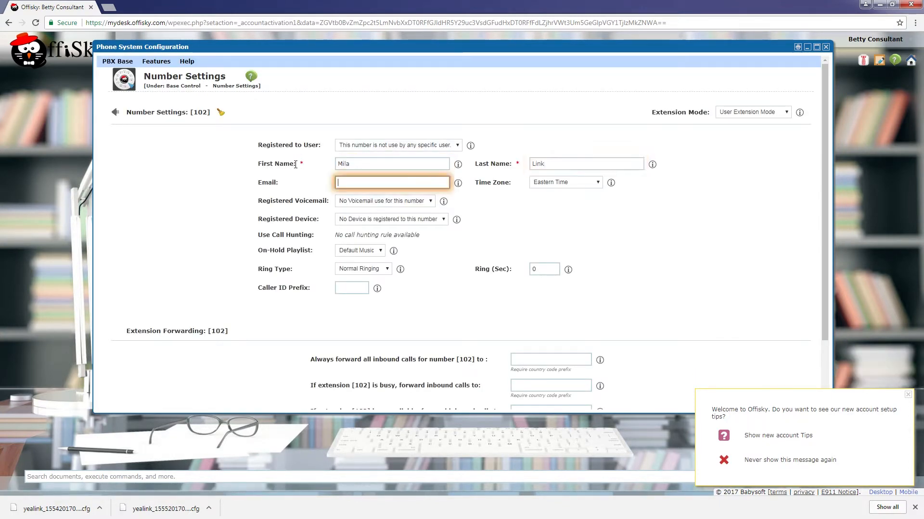
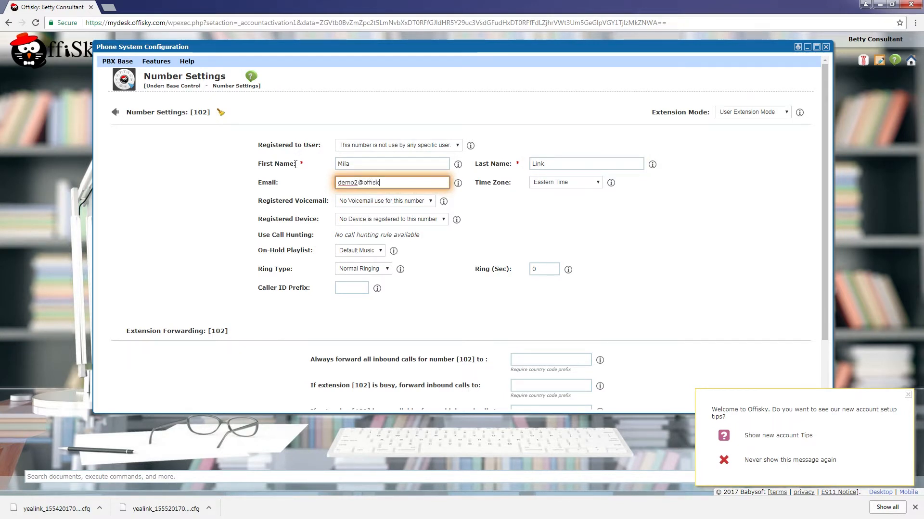
pyautogui.press('Tab')
pyautogui.press('Tab')
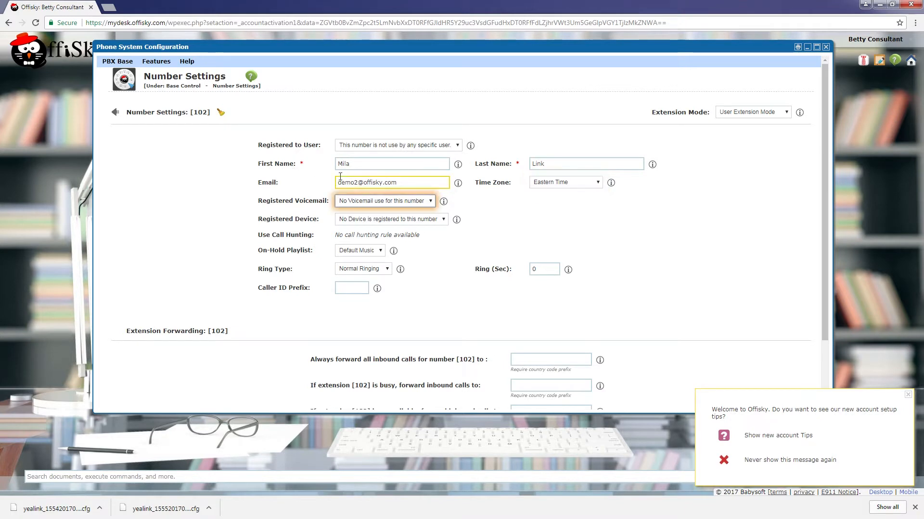
# - Assign voicemail 102 VM and device IP Phone 2 to extension 102 and save
pyautogui.click(348, 200)
pyautogui.click(349, 225)
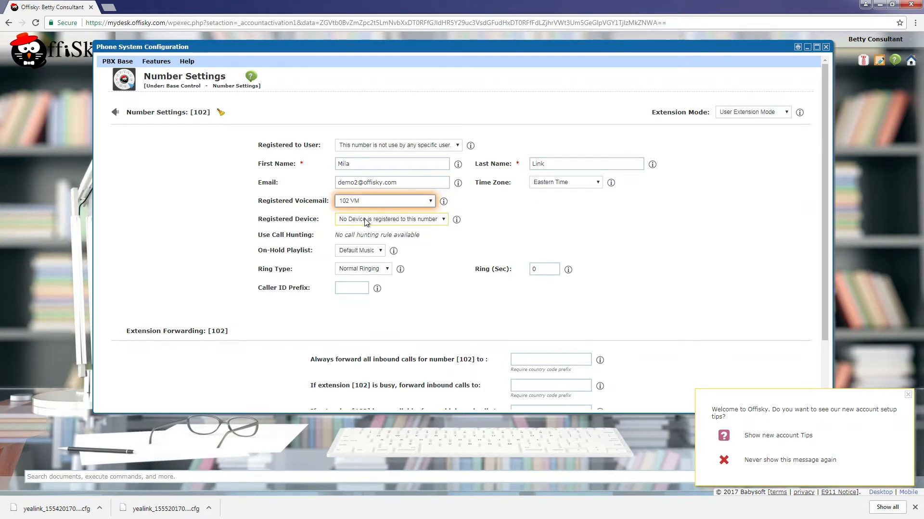
pyautogui.click(368, 220)
pyautogui.click(360, 244)
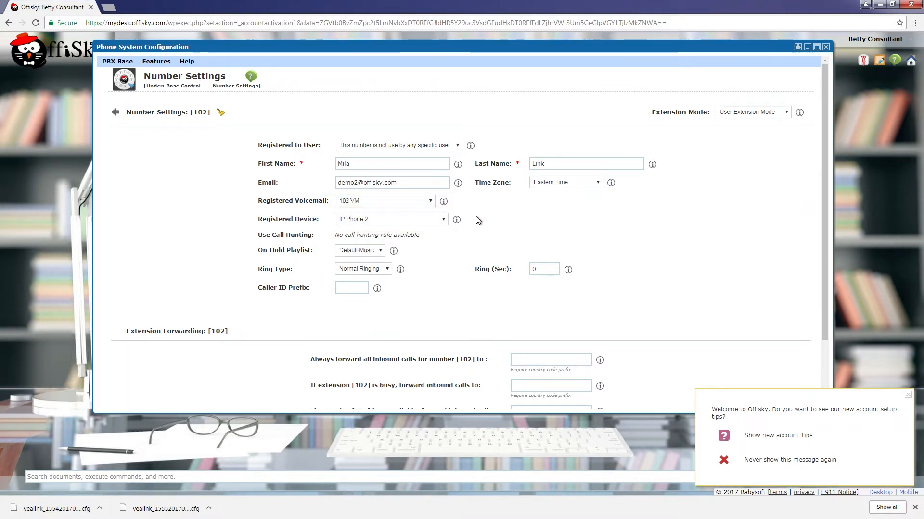
pyautogui.scroll(-2, 481, 226)
pyautogui.click(122, 395)
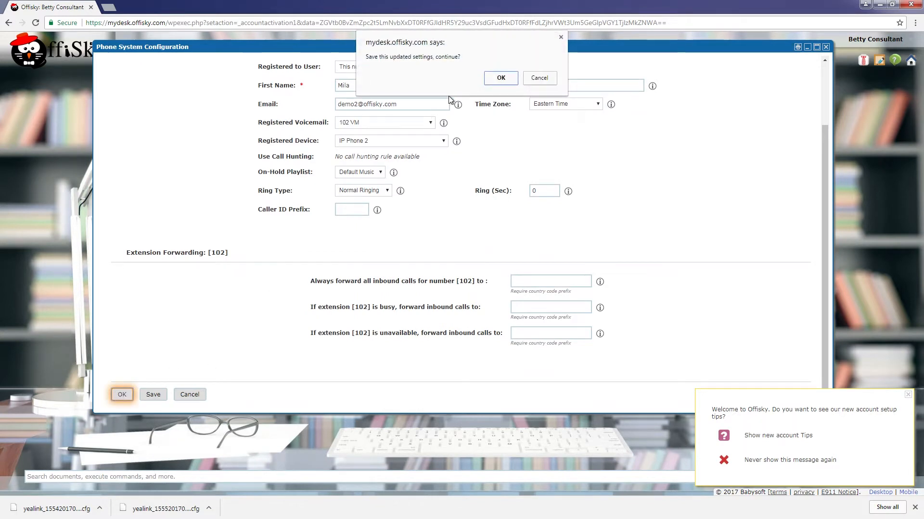
pyautogui.click(495, 82)
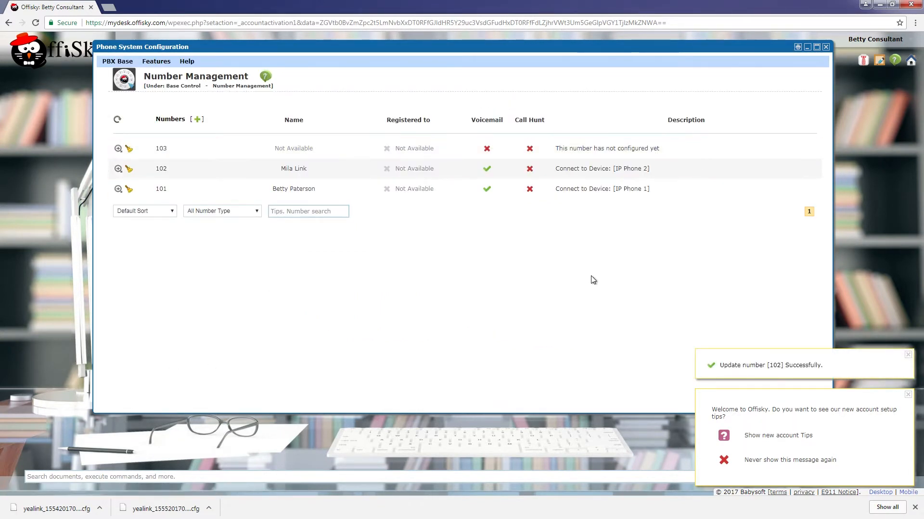
# - Make extension 103 a User Extension and enter the owner's first name, last name and e-mail
pyautogui.click(118, 149)
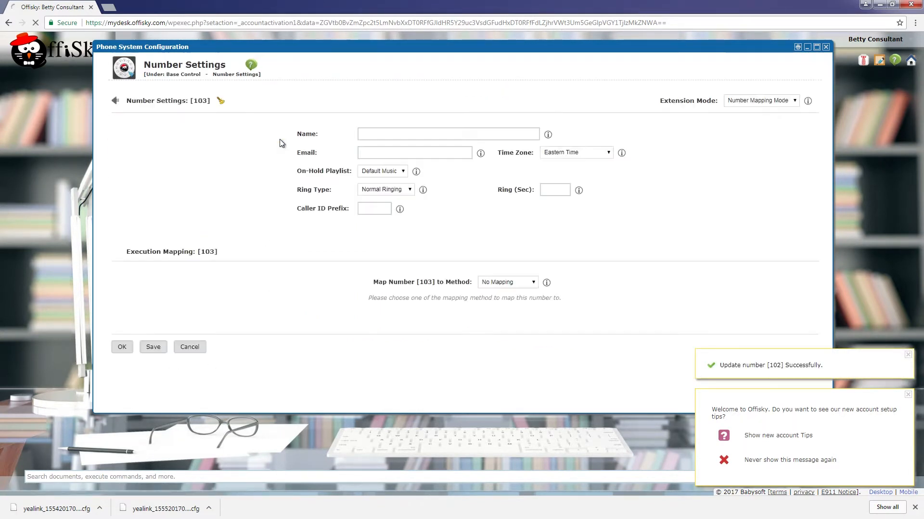
pyautogui.click(730, 112)
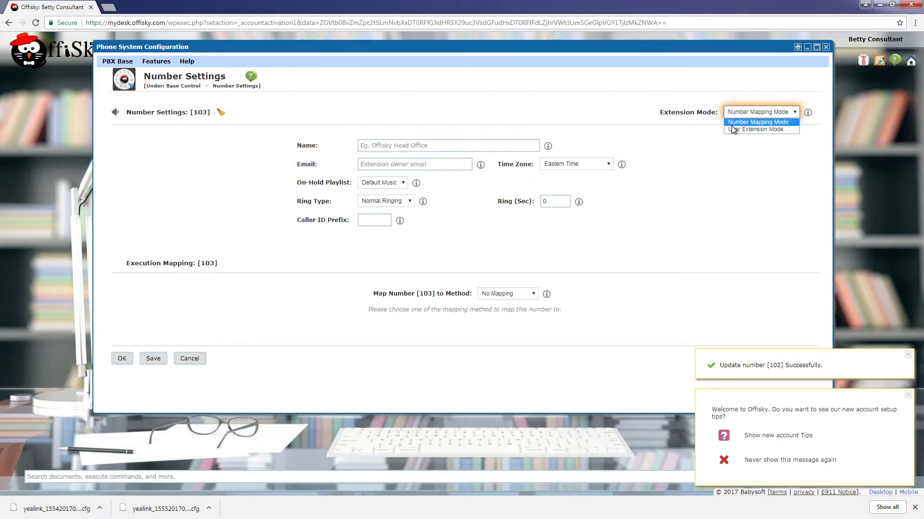
pyautogui.click(733, 129)
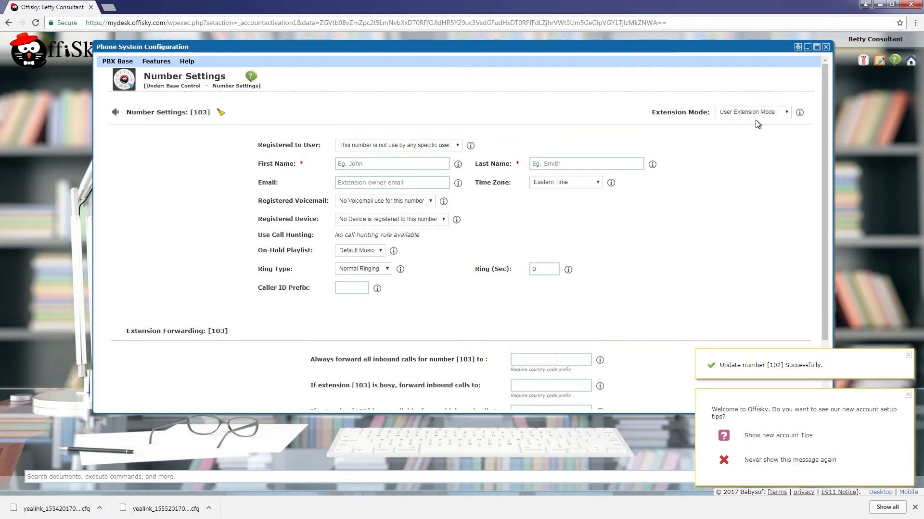
pyautogui.click(387, 163)
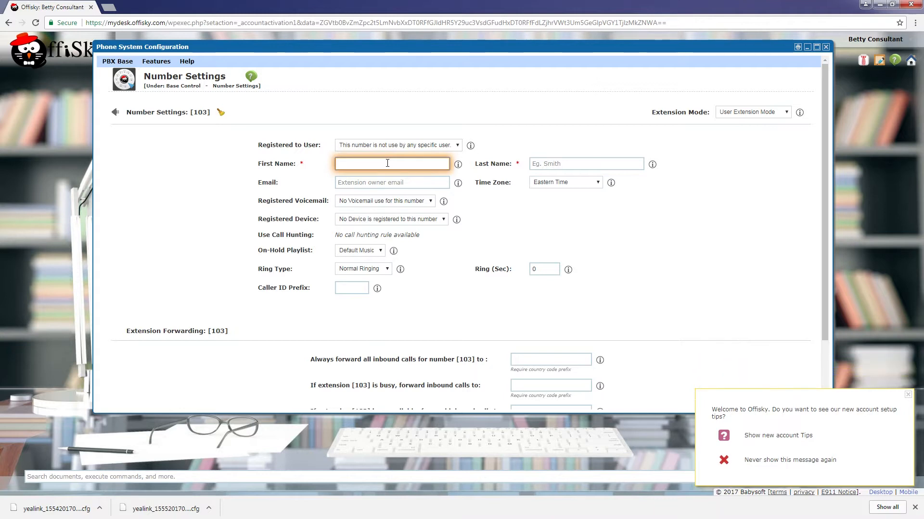
pyautogui.write('John')
pyautogui.press('Tab')
pyautogui.write('S')
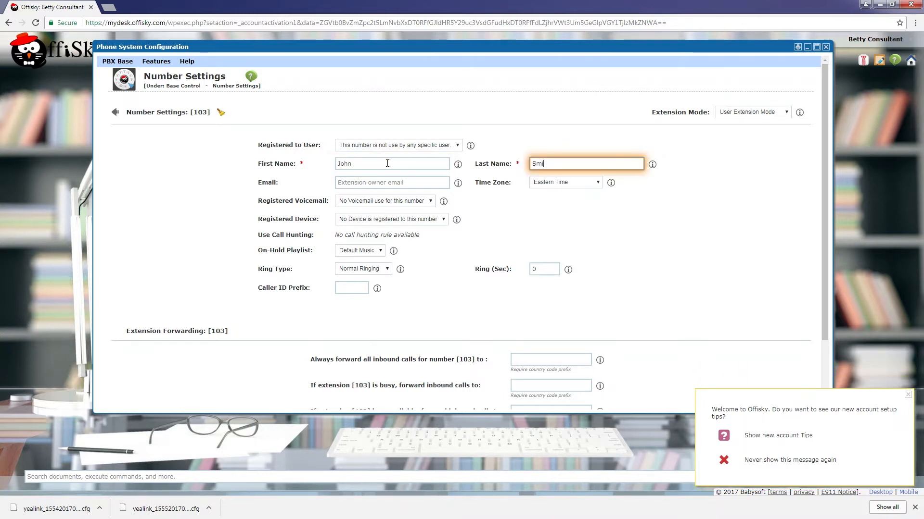
pyautogui.press('Tab')
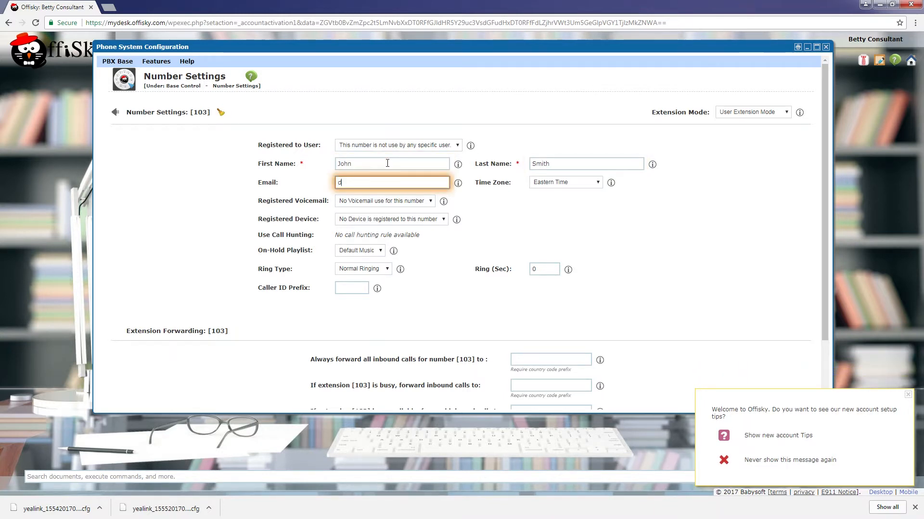
pyautogui.press('Tab')
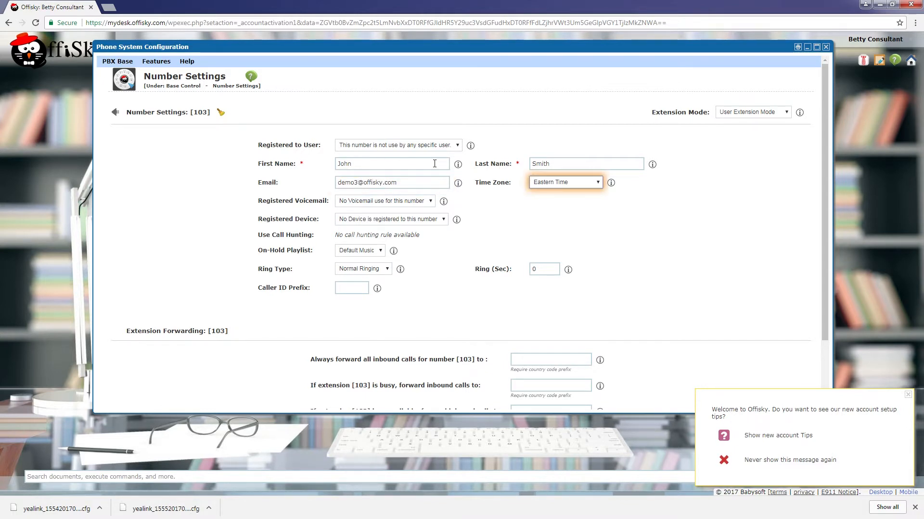
# - Forward all of extension 103's inbound calls to an external phone number and save
pyautogui.click(528, 212)
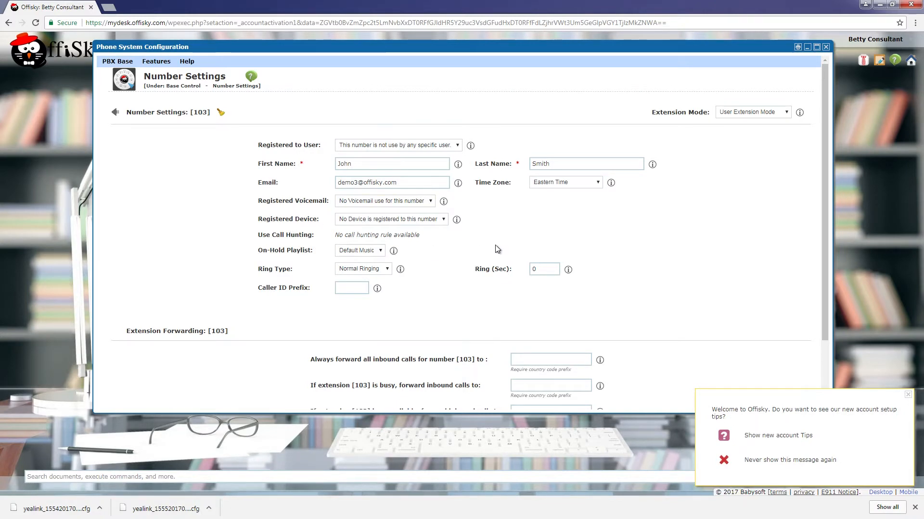
pyautogui.scroll(-2, 530, 232)
pyautogui.click(549, 302)
pyautogui.click(565, 284)
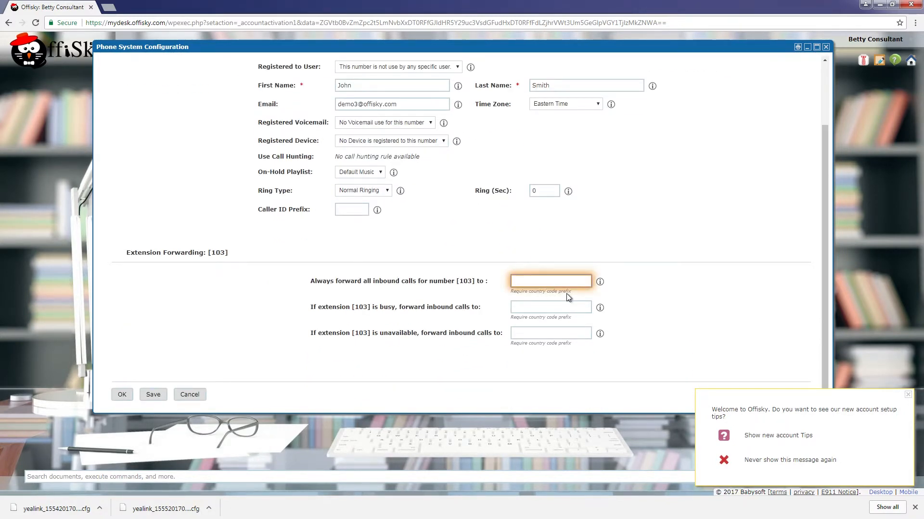
pyautogui.write('1')
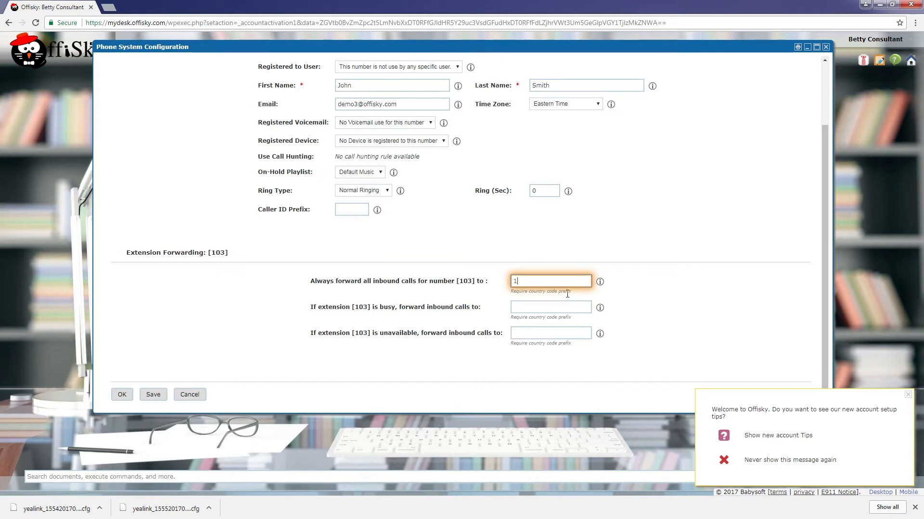
pyautogui.write('647968????')
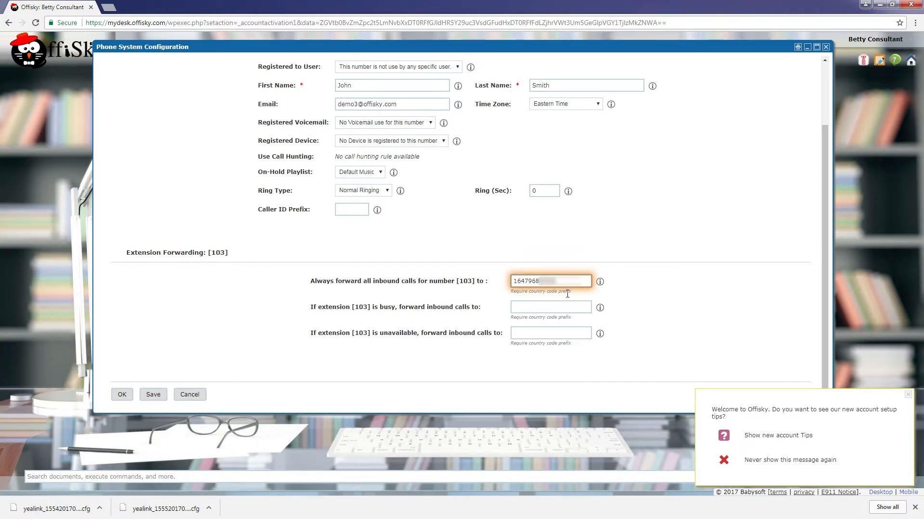
pyautogui.click(692, 304)
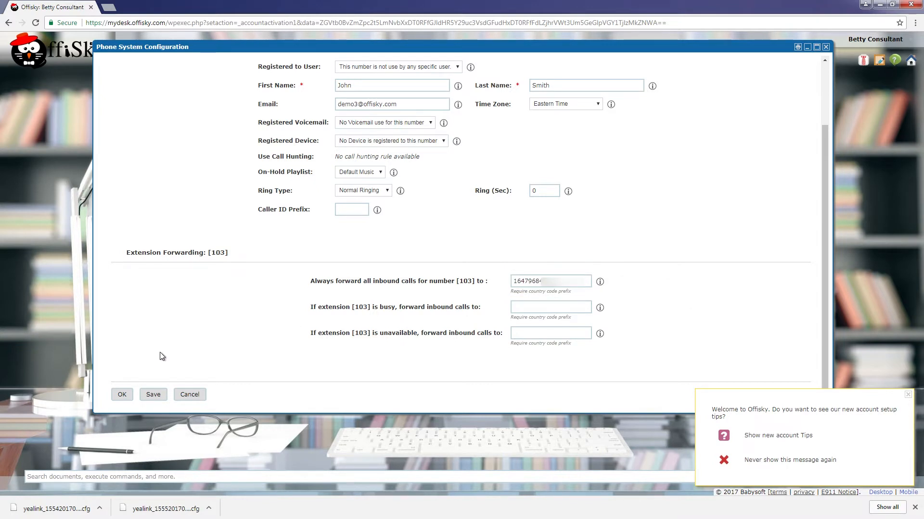
pyautogui.click(122, 394)
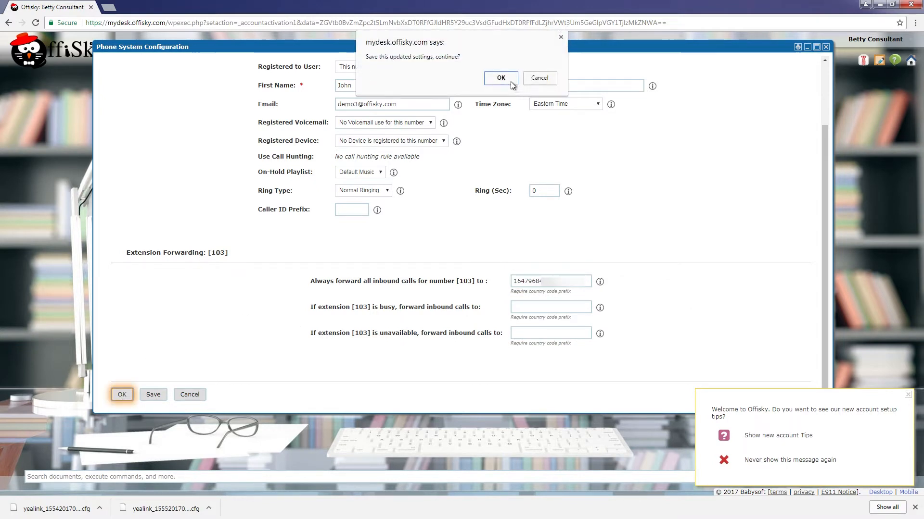
pyautogui.click(511, 82)
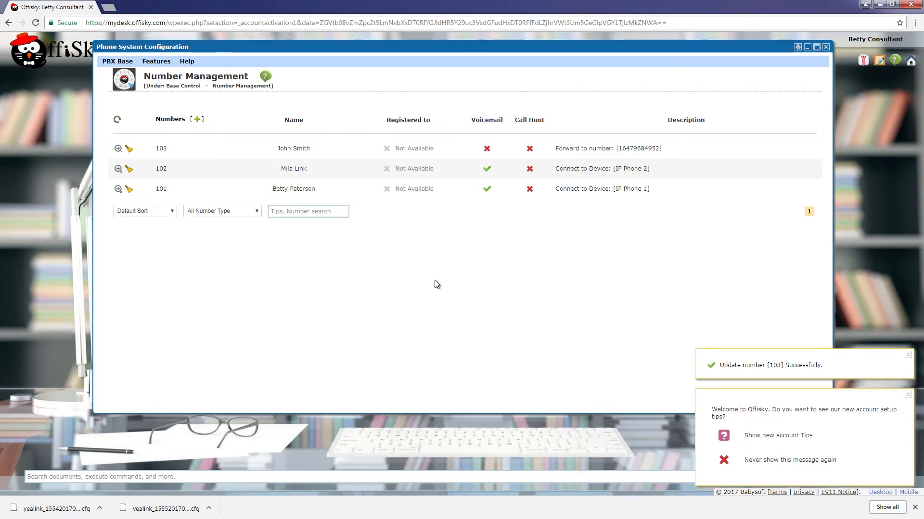
# - Start the Auto Attendant Wizard, keeping the default company name and business hours
pyautogui.click(115, 62)
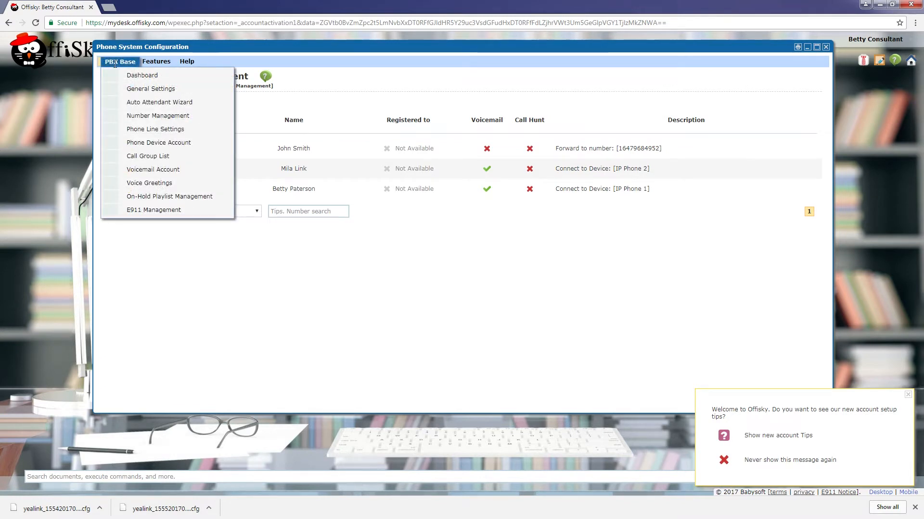
pyautogui.click(128, 102)
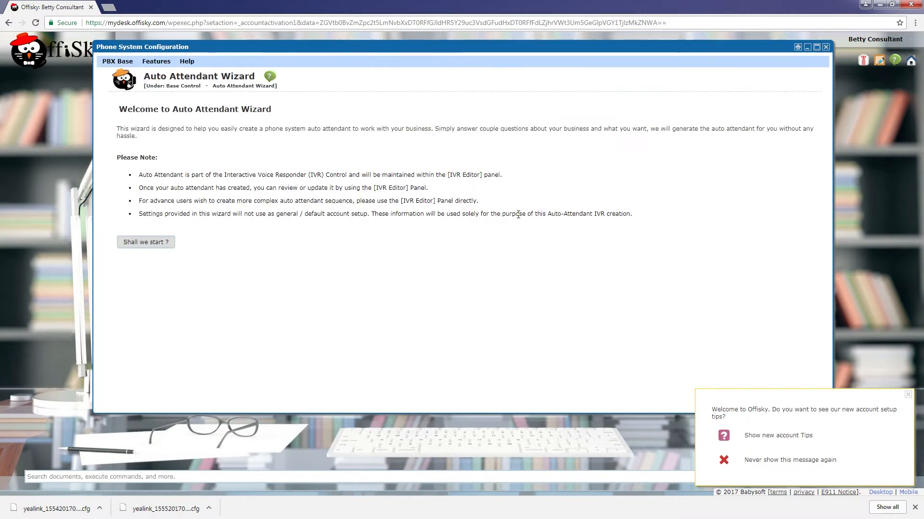
pyautogui.click(160, 242)
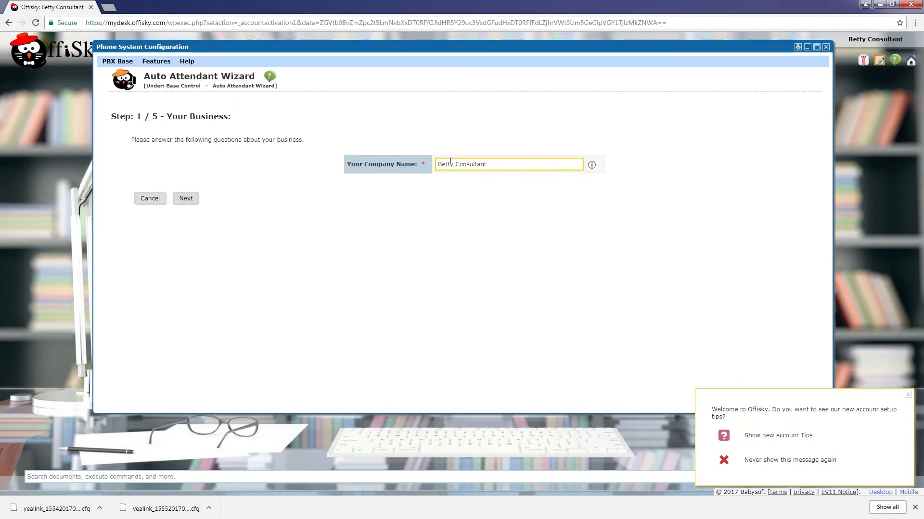
pyautogui.click(177, 199)
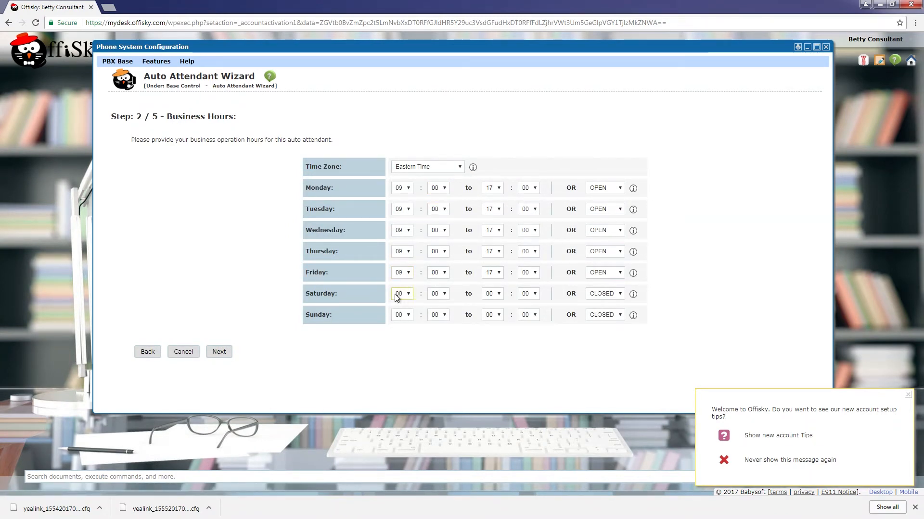
pyautogui.click(218, 353)
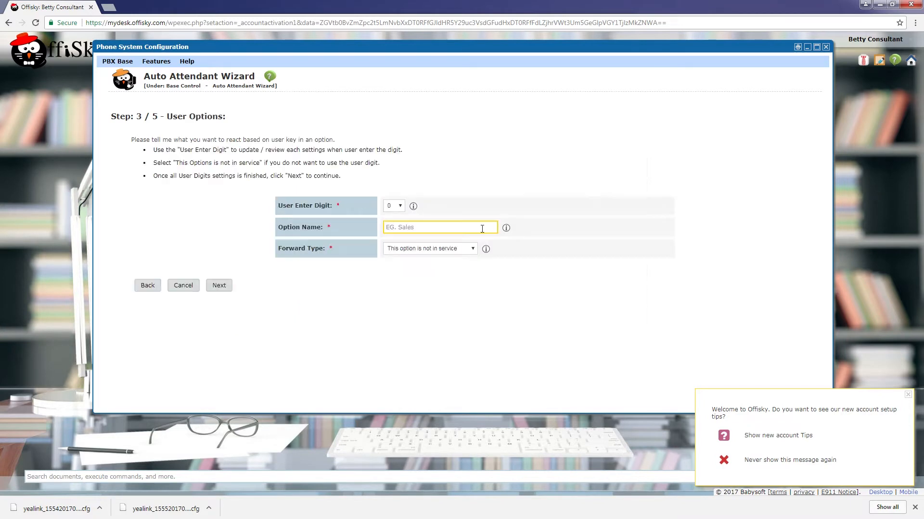
# - Set keypad digit 0 as Operator, forwarding to extension numbers 101, 102
pyautogui.click(406, 227)
pyautogui.write('Operator')
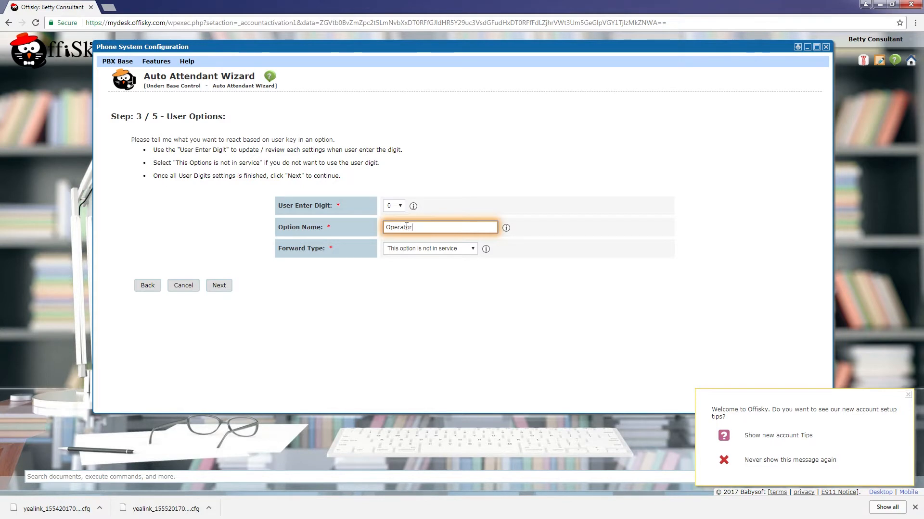
pyautogui.press('Tab')
pyautogui.click(440, 249)
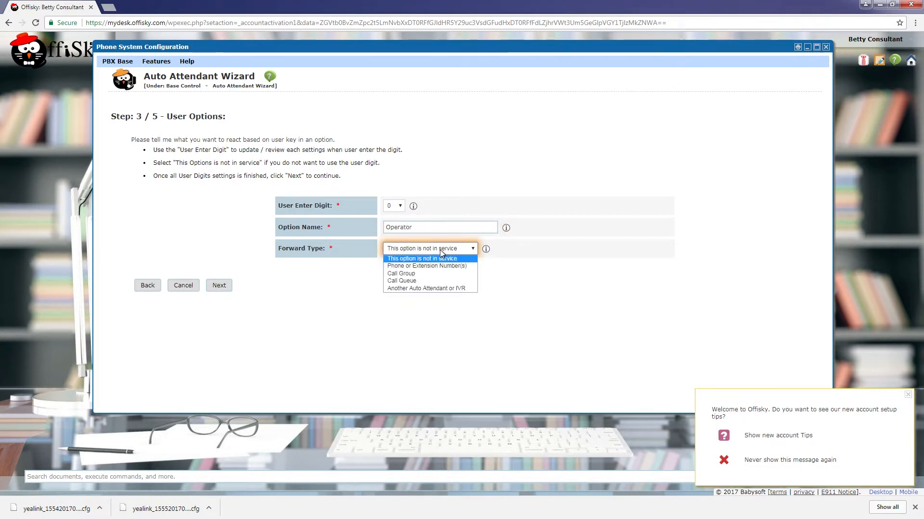
pyautogui.click(439, 266)
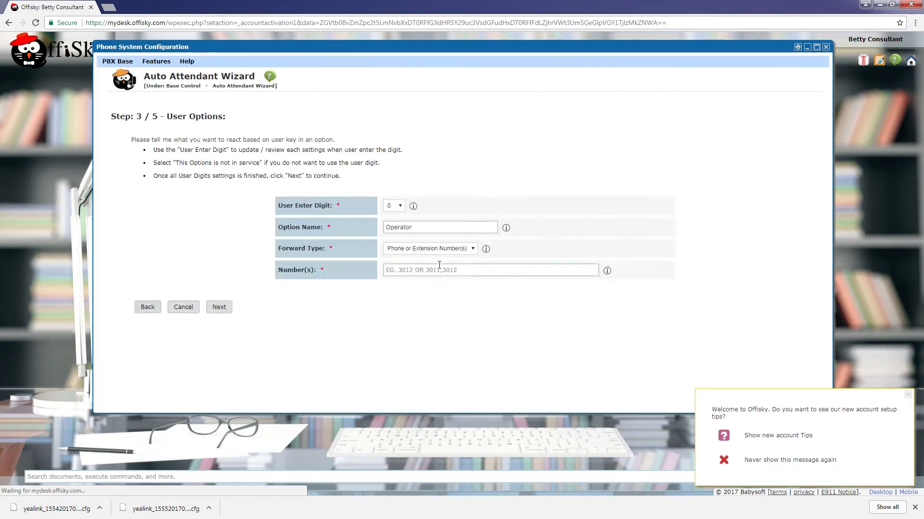
pyautogui.click(513, 271)
pyautogui.write('10')
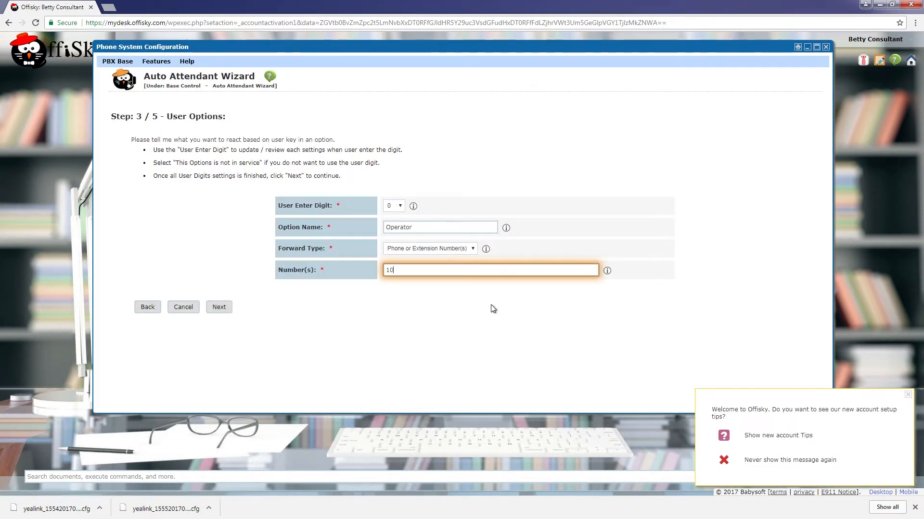
pyautogui.write('1, 102')
# - Set keypad digit 1 as Sales, forwarding to extension 101
pyautogui.click(393, 206)
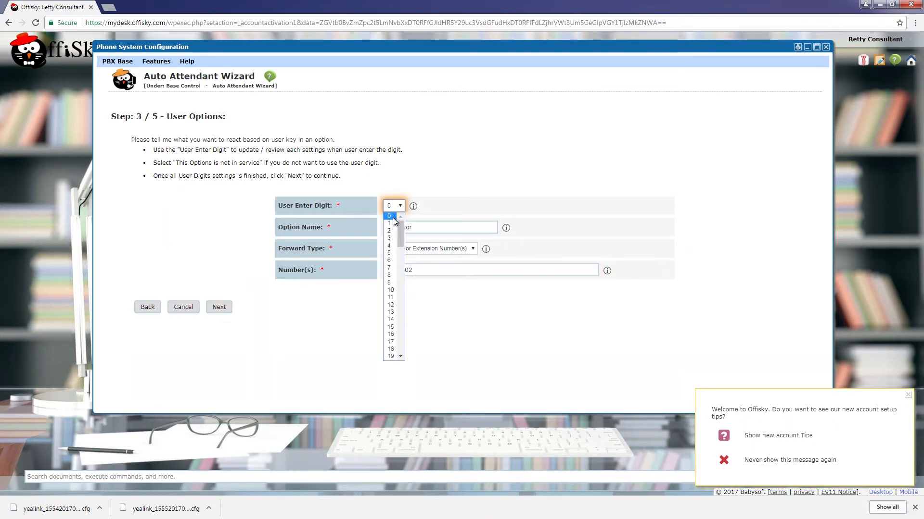
pyautogui.click(391, 223)
pyautogui.click(413, 229)
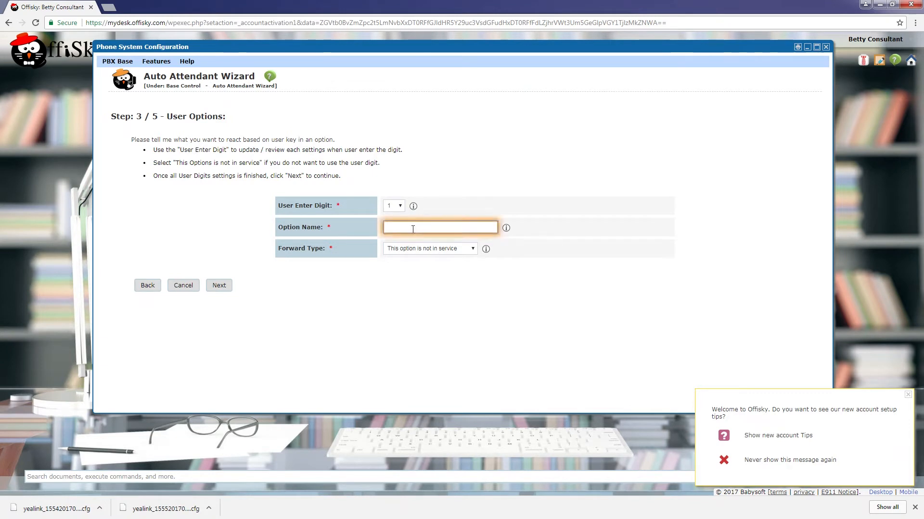
pyautogui.press('Tab')
pyautogui.click(429, 250)
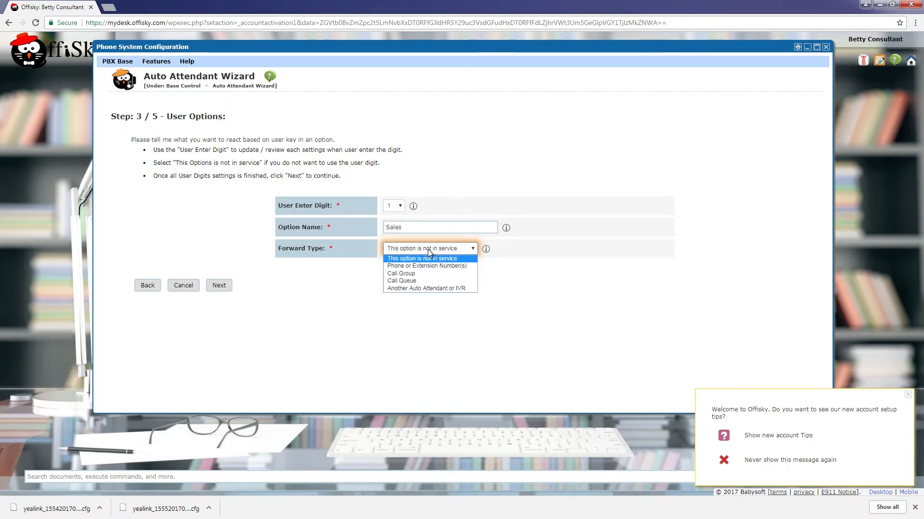
pyautogui.click(426, 266)
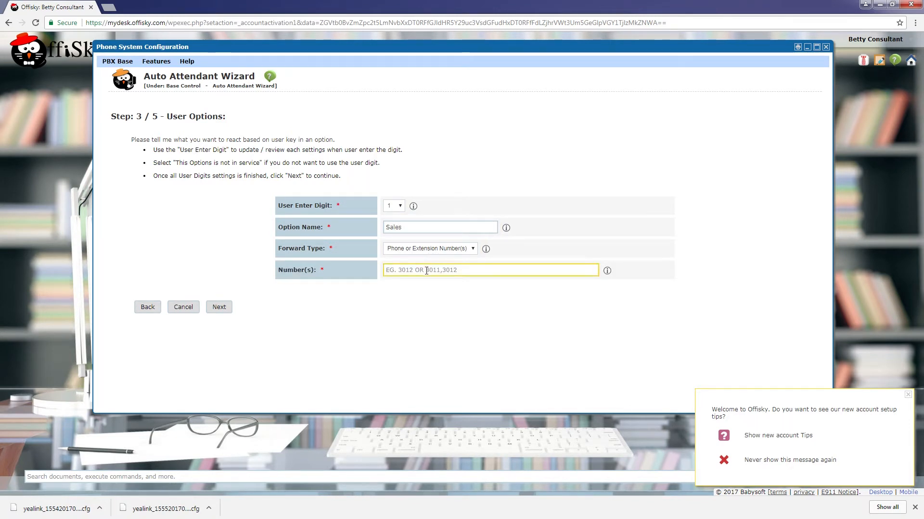
pyautogui.click(427, 271)
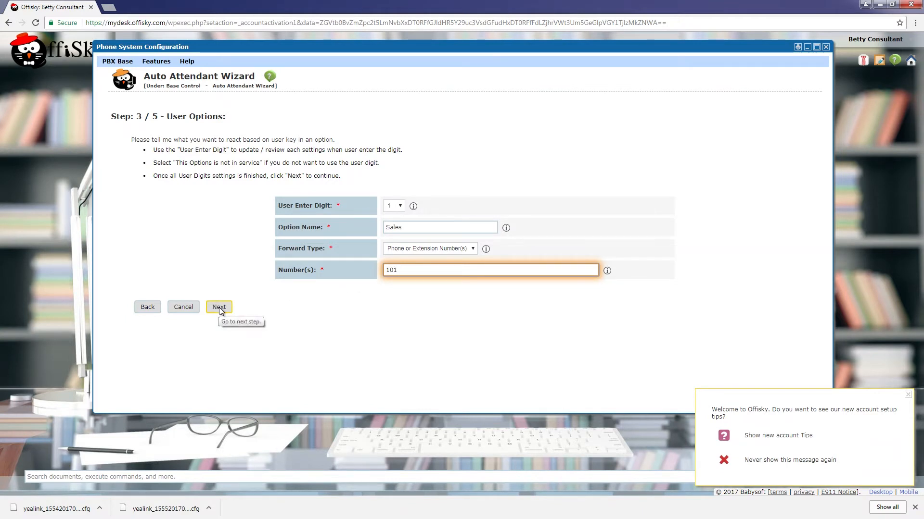
# - Set keypad digit 2 as Billing, forwarding to extension 102
pyautogui.click(394, 205)
pyautogui.click(391, 226)
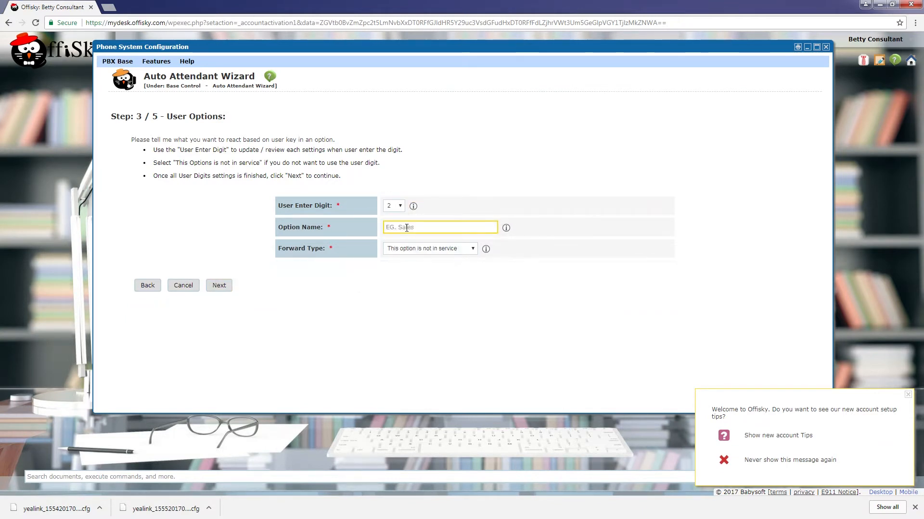
pyautogui.click(406, 227)
pyautogui.write('Billing')
pyautogui.press('Tab')
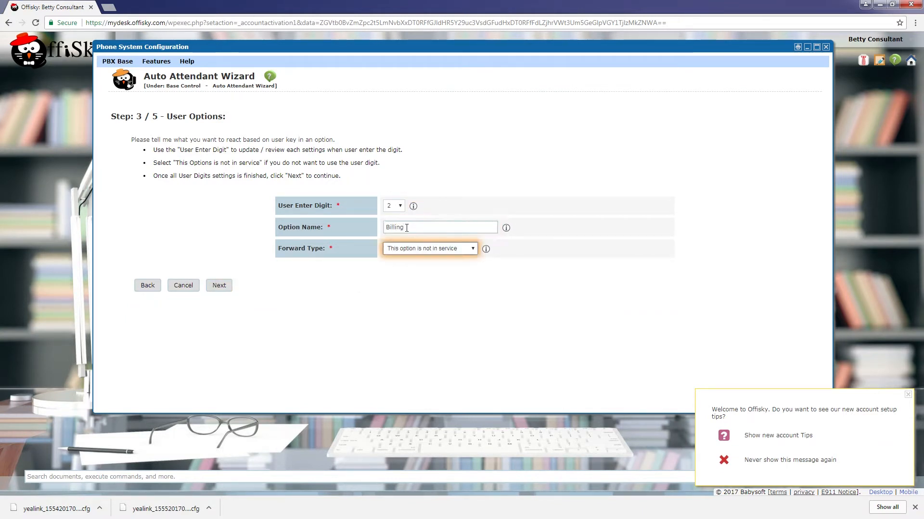
pyautogui.click(432, 250)
pyautogui.click(425, 266)
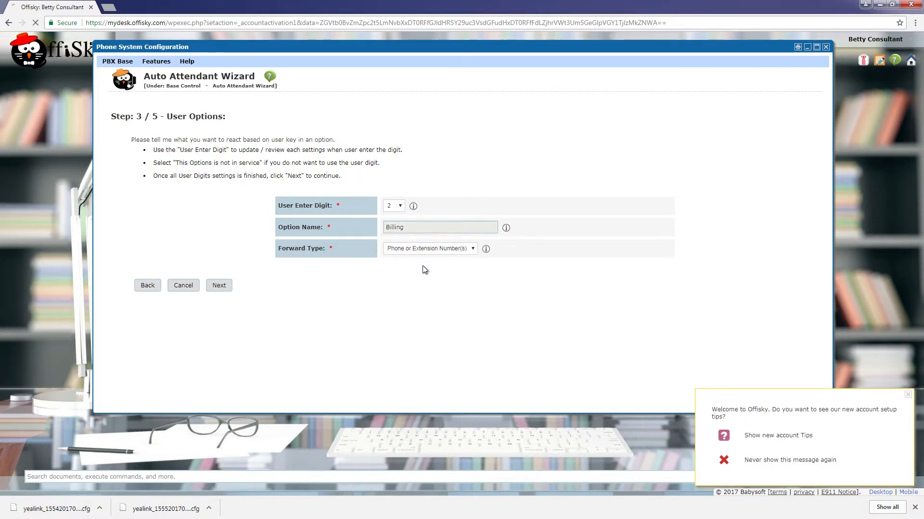
pyautogui.click(419, 268)
pyautogui.write('102')
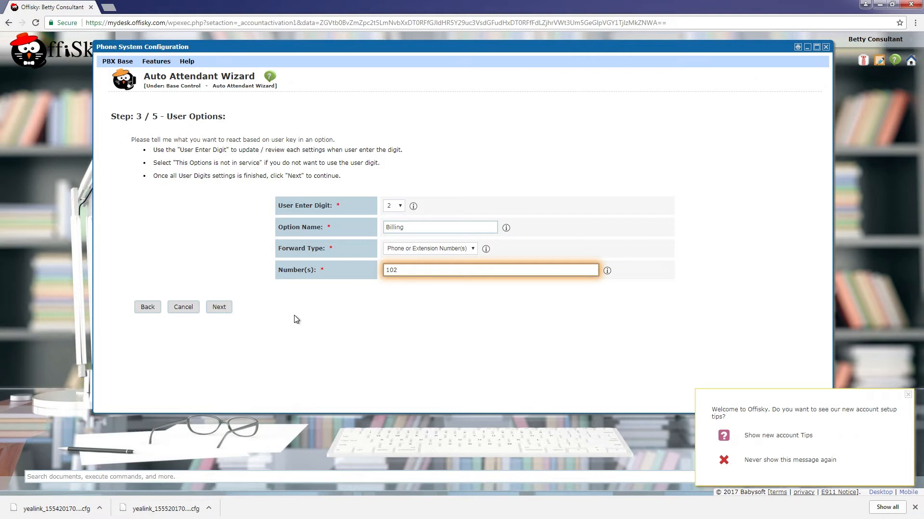
# - Keep the keypad and operating settings, and skip uploading custom greeting audio files
pyautogui.click(224, 310)
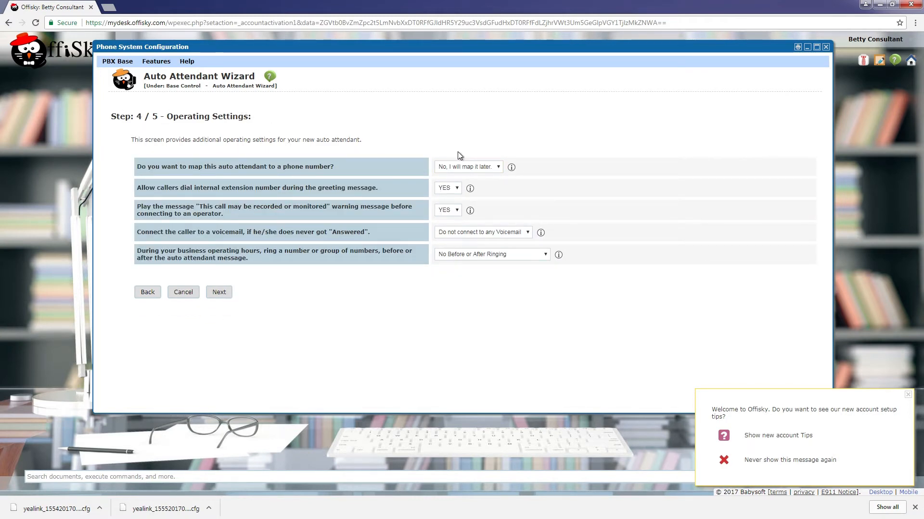
pyautogui.click(224, 291)
pyautogui.click(496, 118)
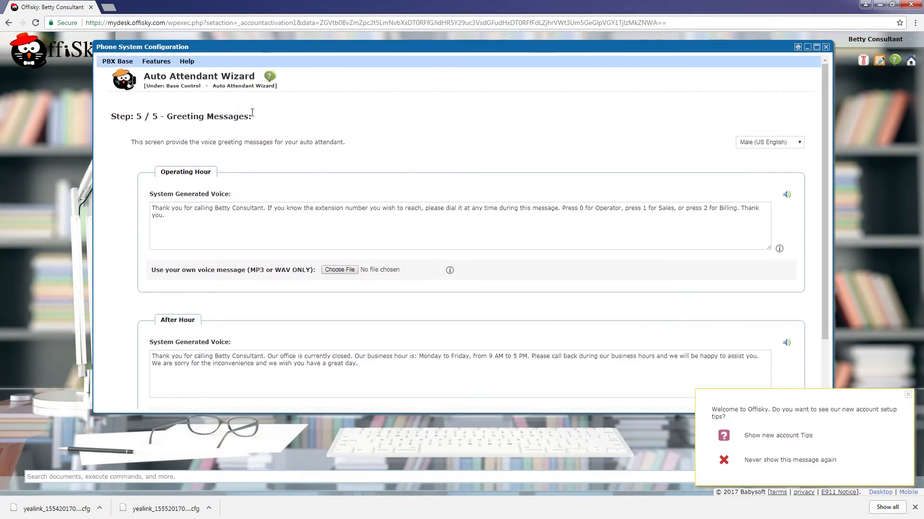
pyautogui.scroll(-2, 284, 184)
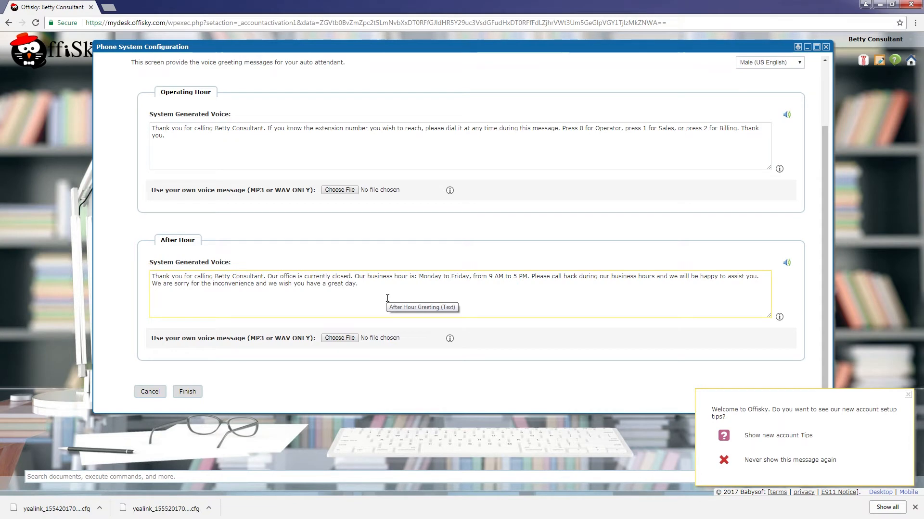
pyautogui.click(339, 189)
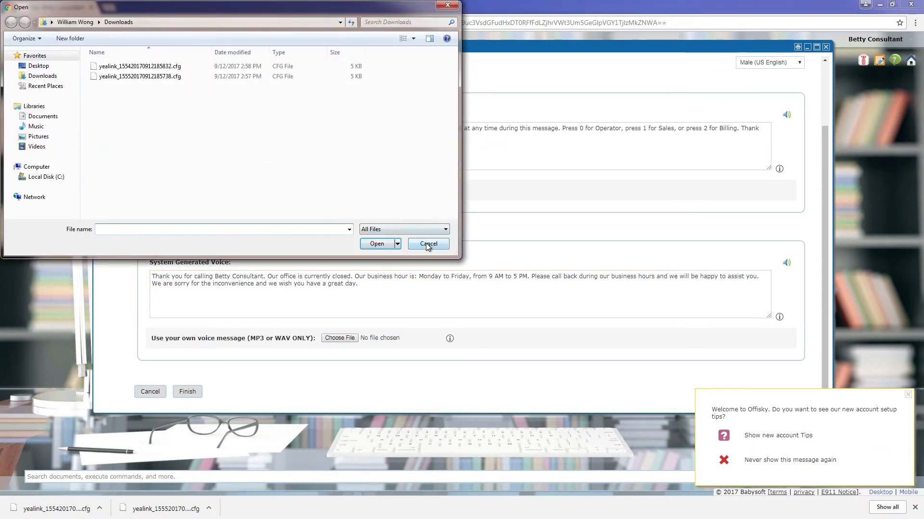
pyautogui.click(427, 245)
pyautogui.click(339, 337)
pyautogui.click(428, 245)
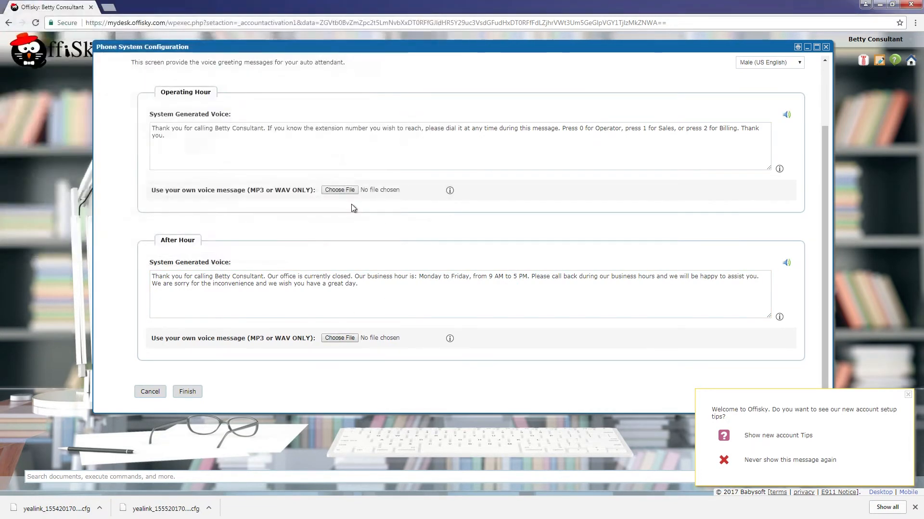
pyautogui.click(322, 272)
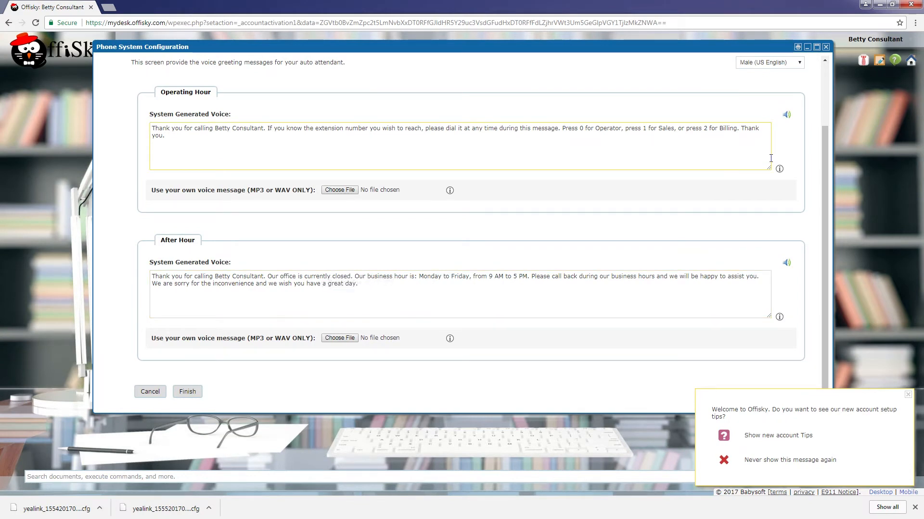
# - Use the Female (US English) greeting voice, preview it, then finish and confirm the IVR
pyautogui.click(764, 63)
pyautogui.click(765, 80)
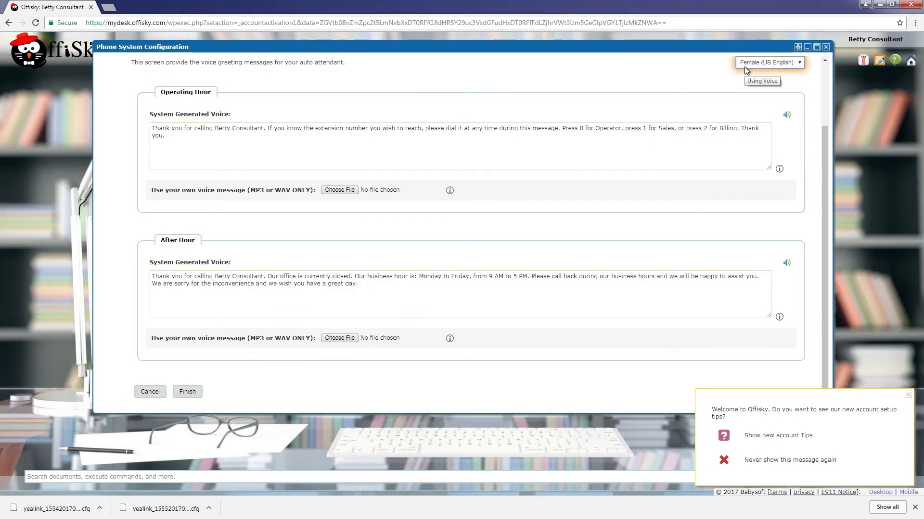
pyautogui.click(786, 115)
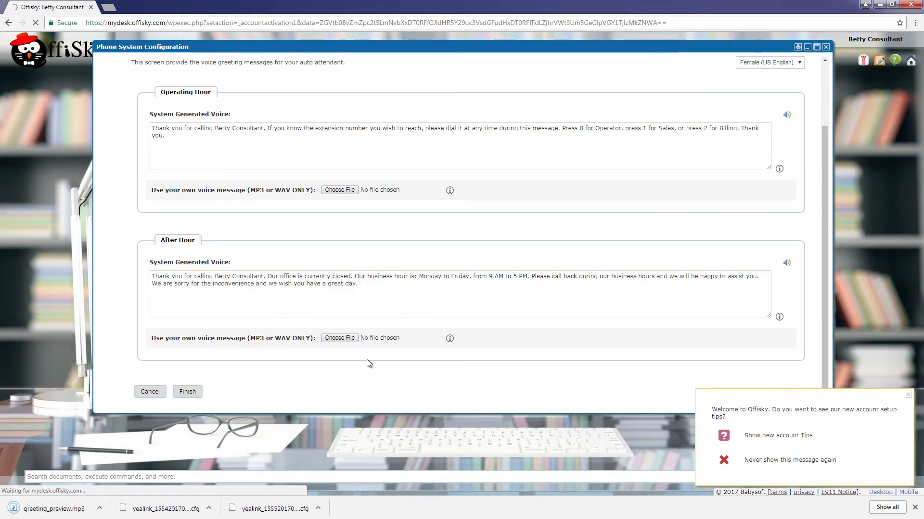
pyautogui.scroll(3, 705, 165)
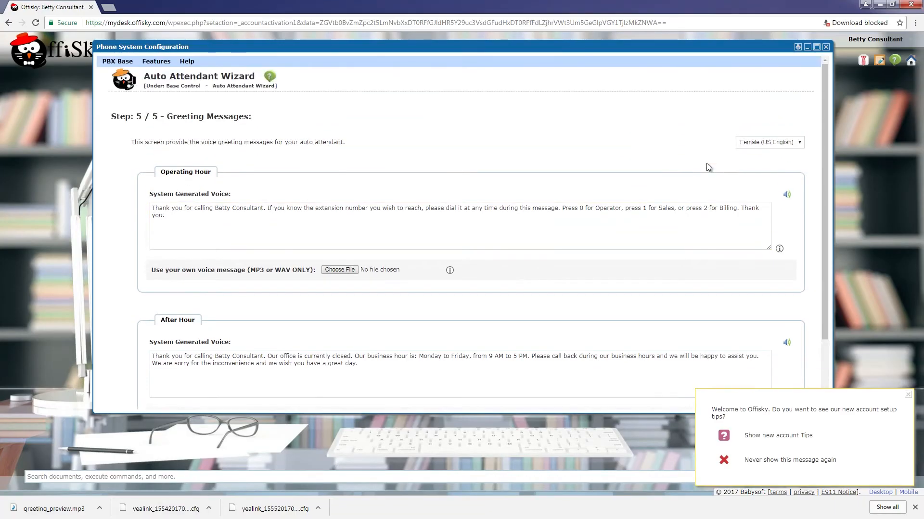
pyautogui.scroll(-3, 682, 209)
pyautogui.click(197, 390)
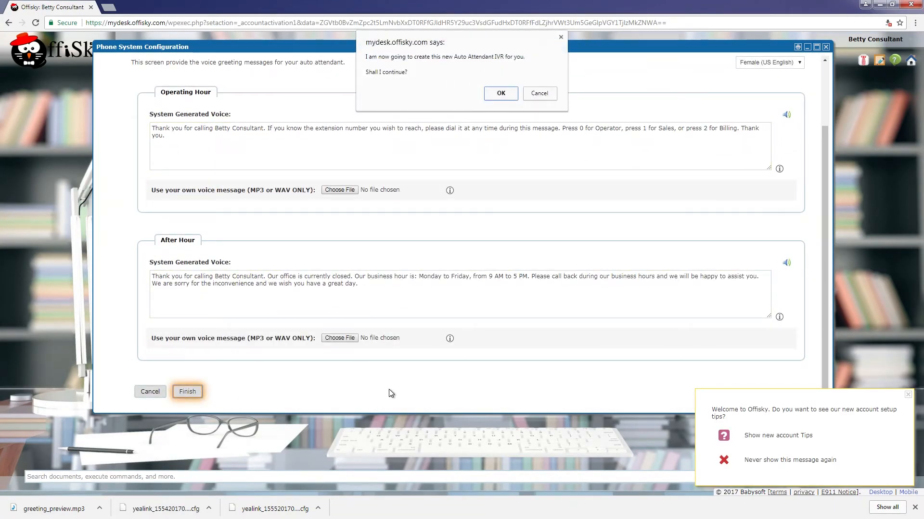
pyautogui.click(501, 92)
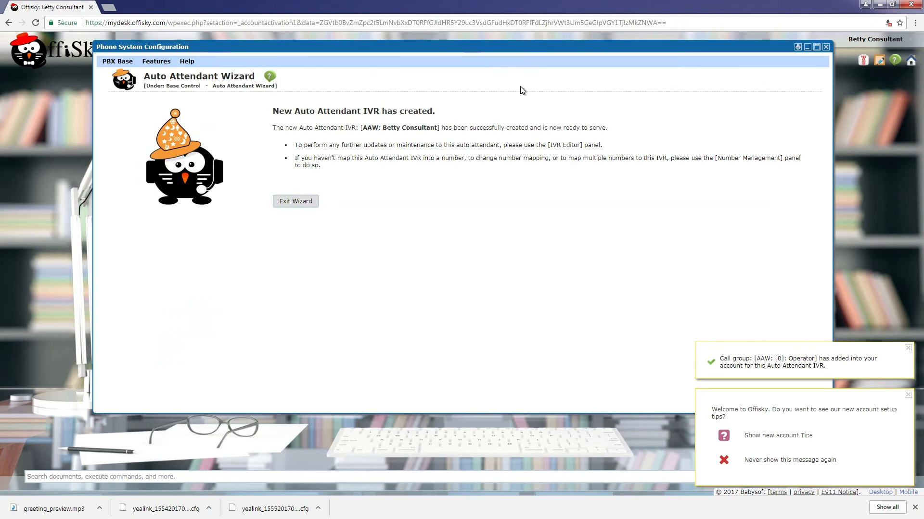
# - From Number Management, order a new Canada local number, accepting the terms and buying it
pyautogui.click(307, 199)
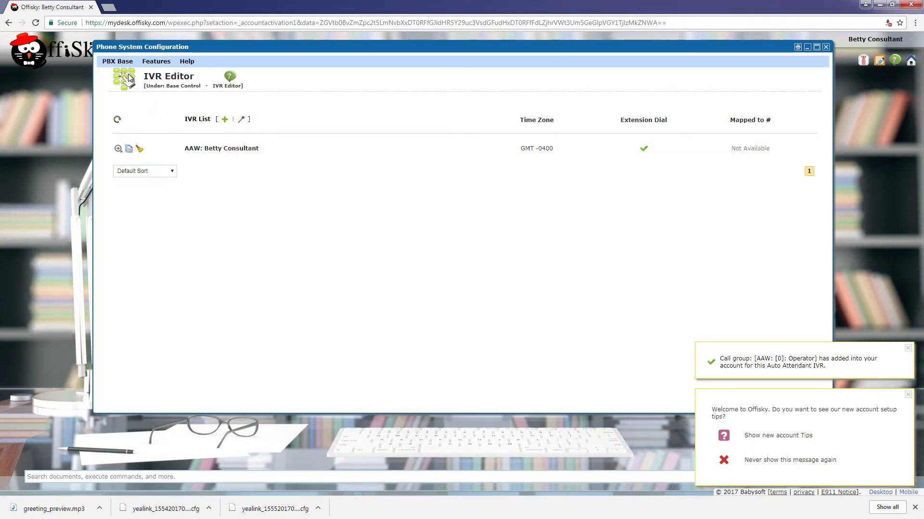
pyautogui.click(115, 60)
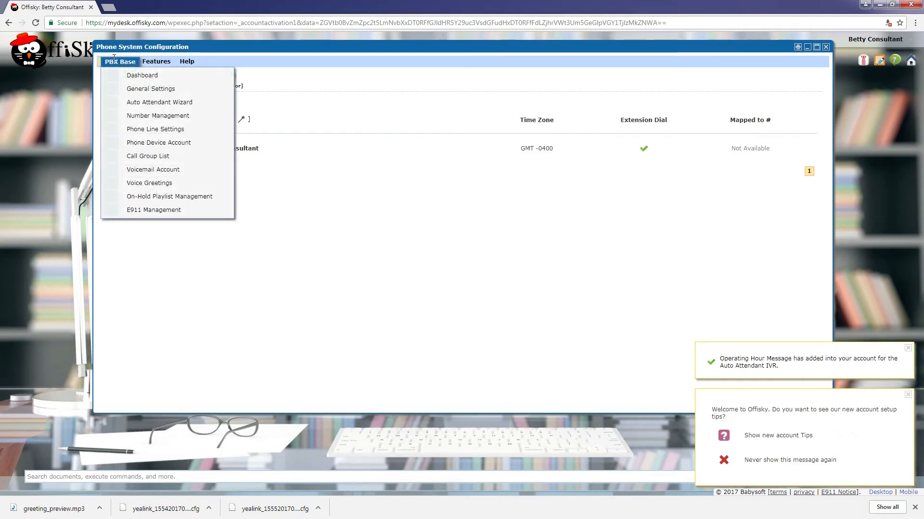
pyautogui.click(155, 116)
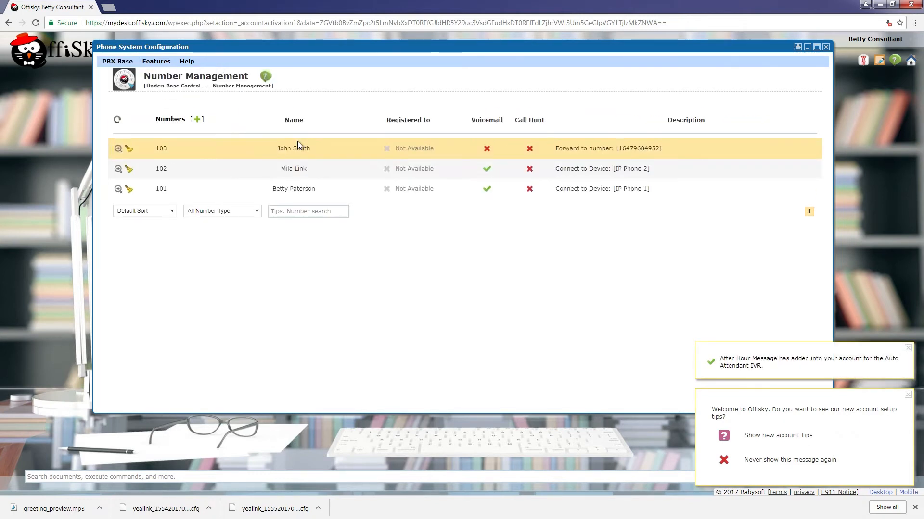
pyautogui.click(197, 120)
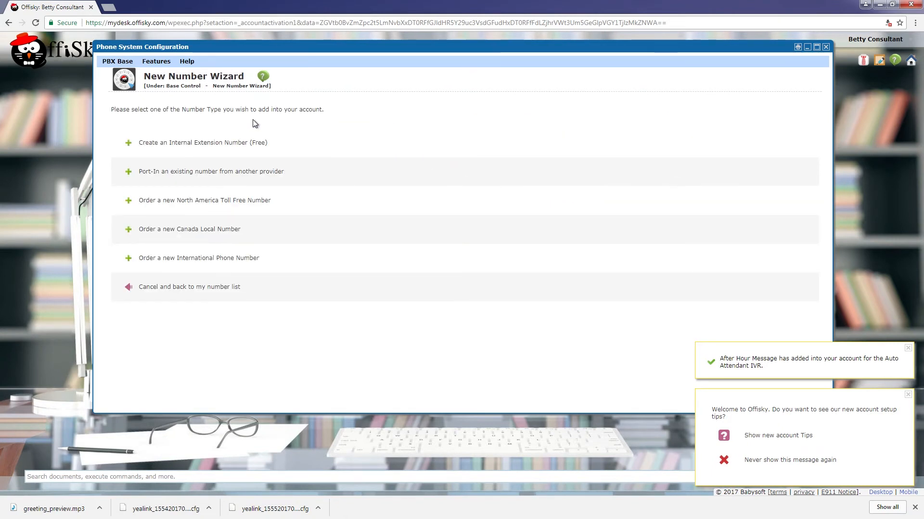
pyautogui.click(239, 242)
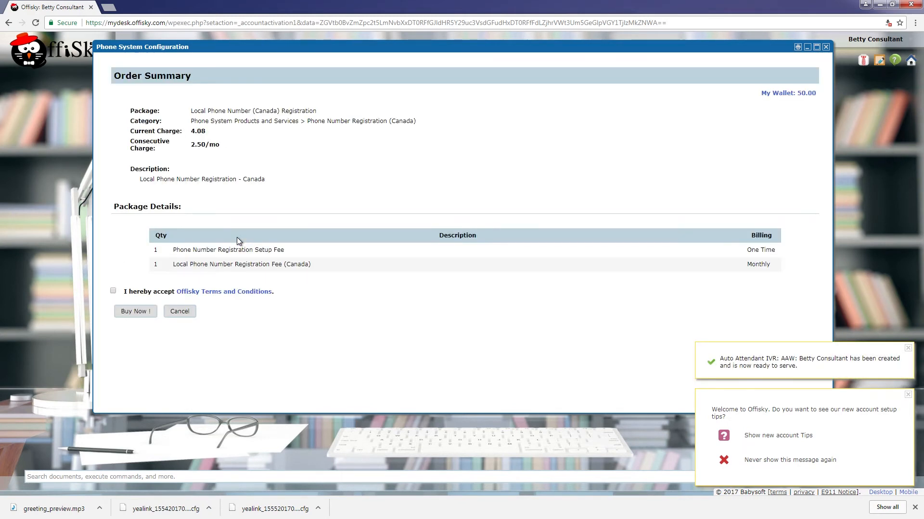
pyautogui.click(113, 291)
pyautogui.click(136, 312)
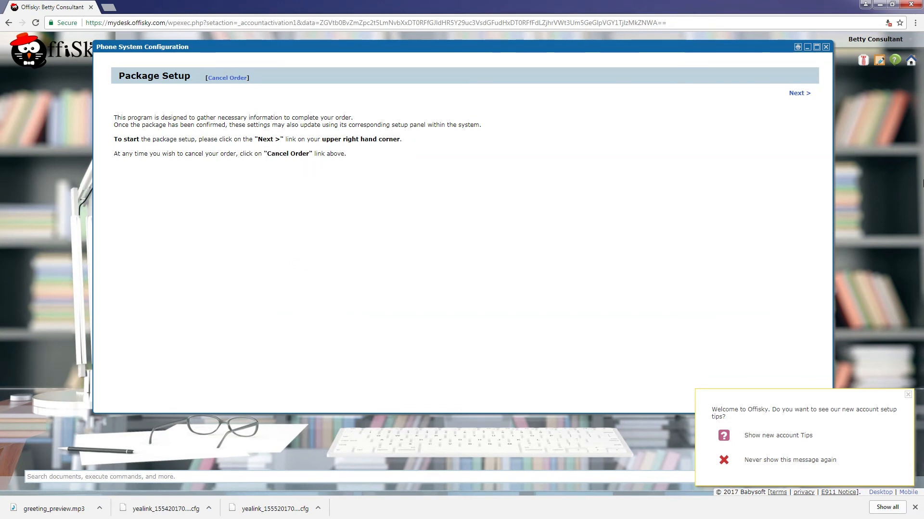
# - Choose province Ontario and area Toronto, ON, pick the last offered number, and place the order
pyautogui.click(799, 93)
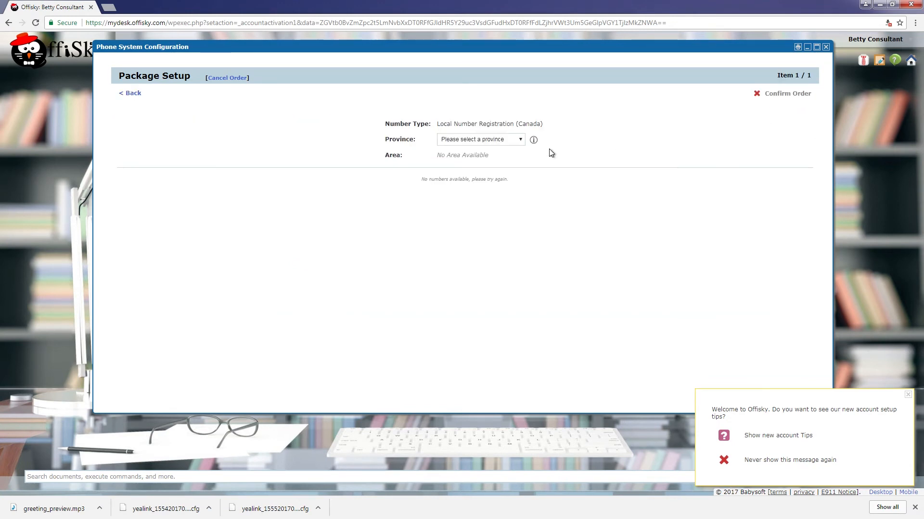
pyautogui.click(506, 139)
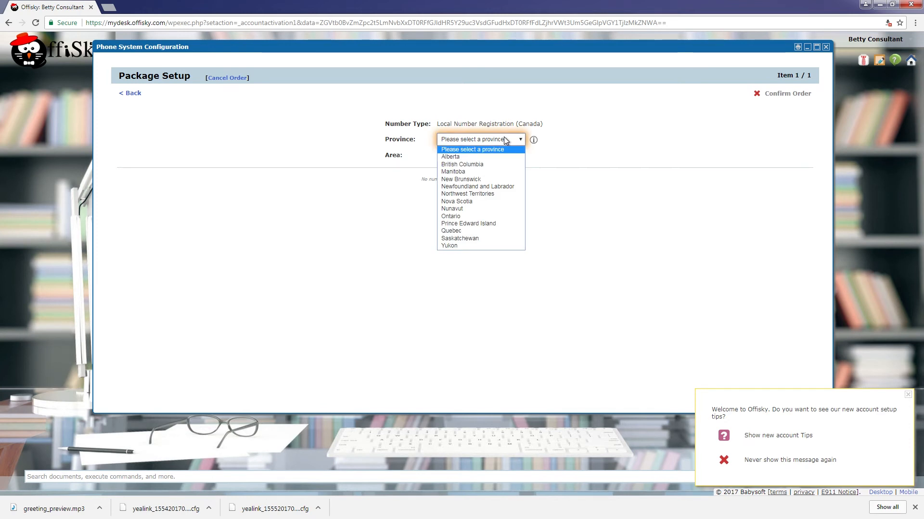
pyautogui.click(468, 216)
pyautogui.click(471, 159)
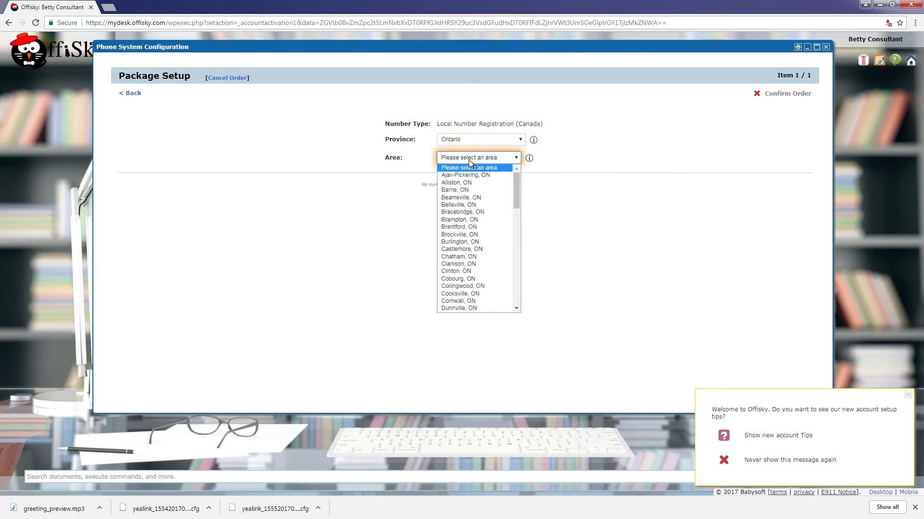
pyautogui.scroll(-3, 482, 218)
pyautogui.scroll(-13, 478, 238)
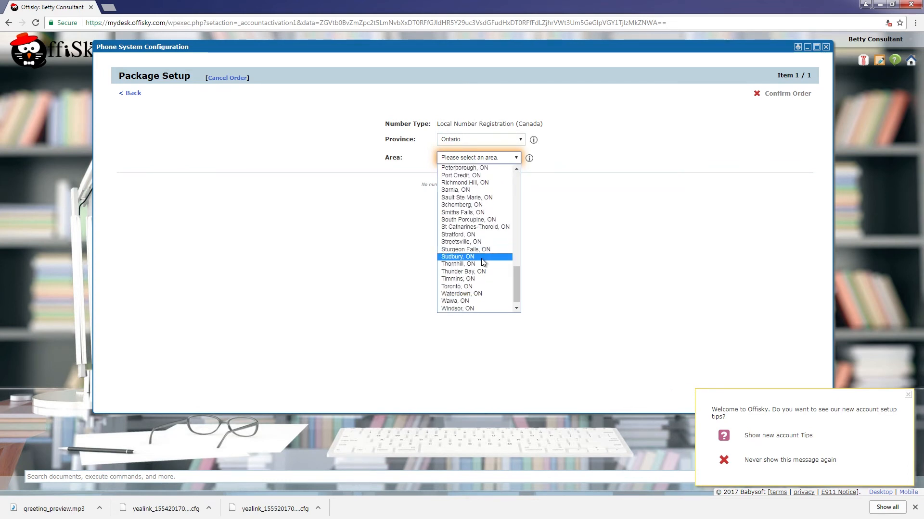
pyautogui.click(476, 286)
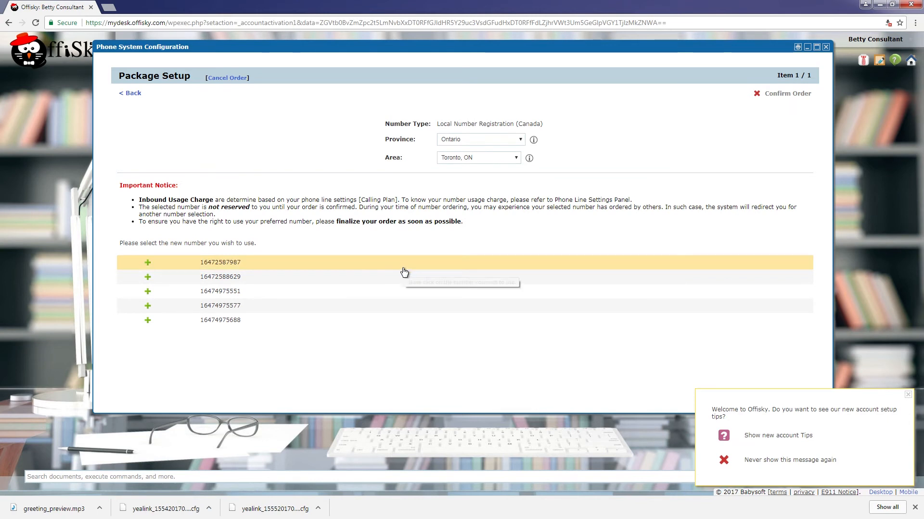
pyautogui.click(268, 326)
pyautogui.click(784, 94)
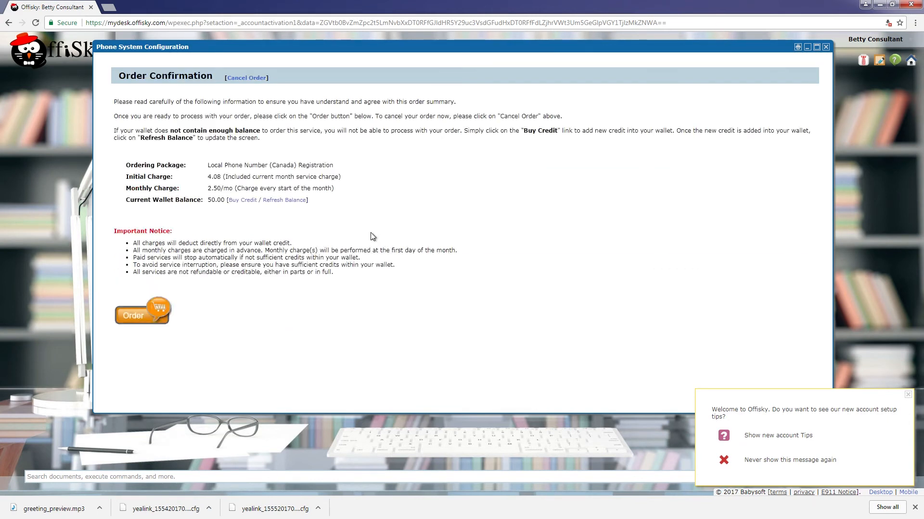
pyautogui.click(157, 311)
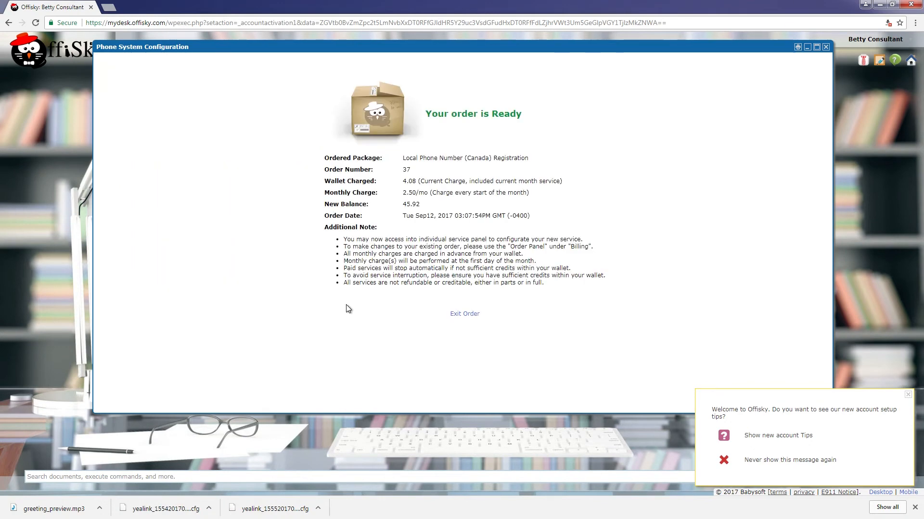
# - Set the new Toronto number's Map Number to IVR with the auto attendant target, and save
pyautogui.click(463, 318)
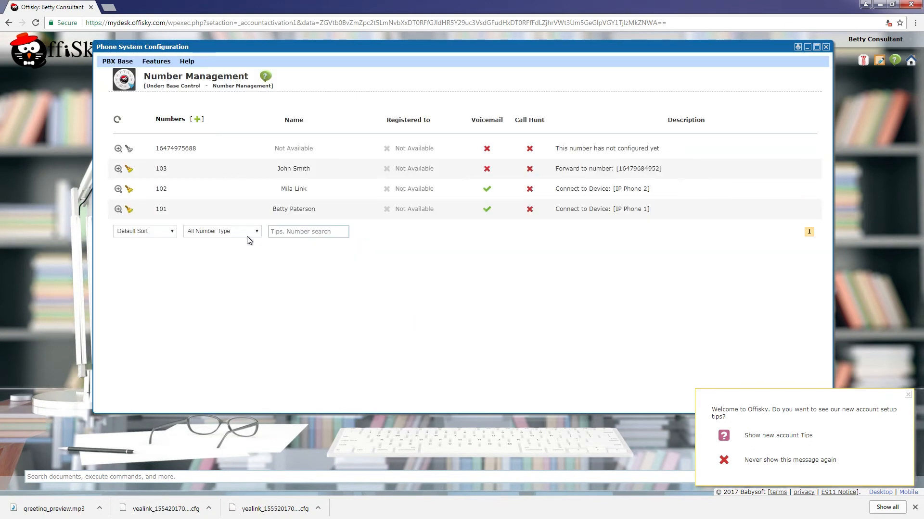
pyautogui.click(118, 149)
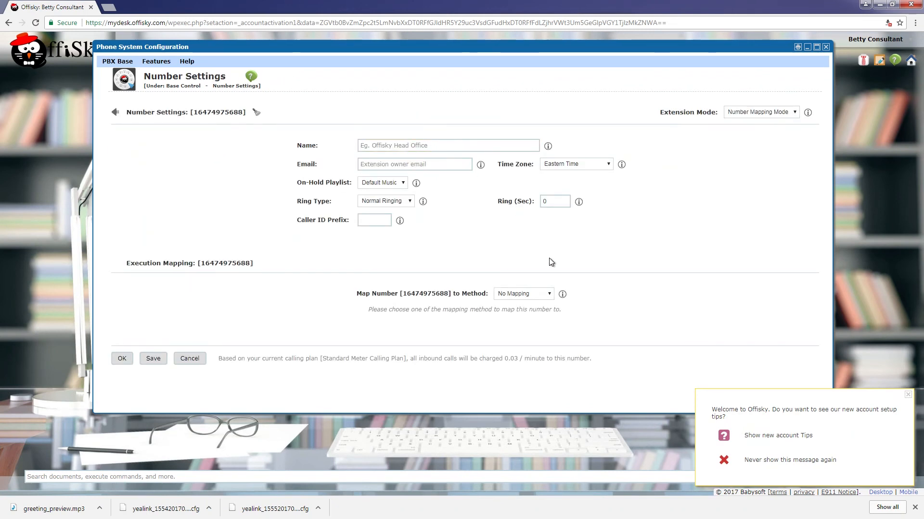
pyautogui.click(533, 296)
pyautogui.click(515, 355)
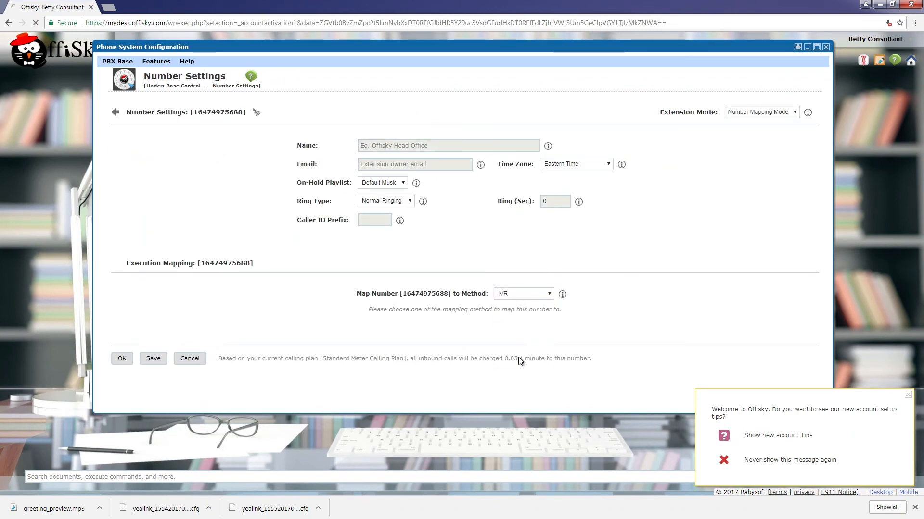
pyautogui.click(545, 312)
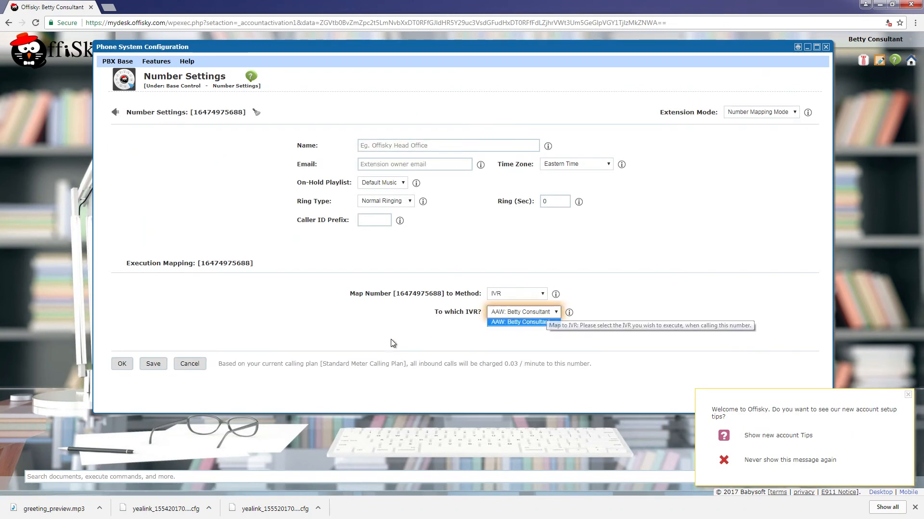
pyautogui.click(341, 321)
pyautogui.click(121, 363)
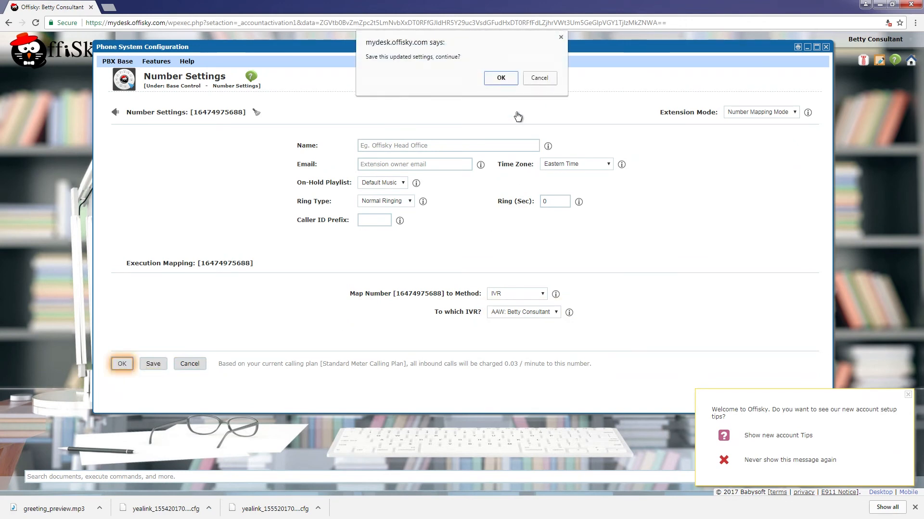
pyautogui.click(501, 79)
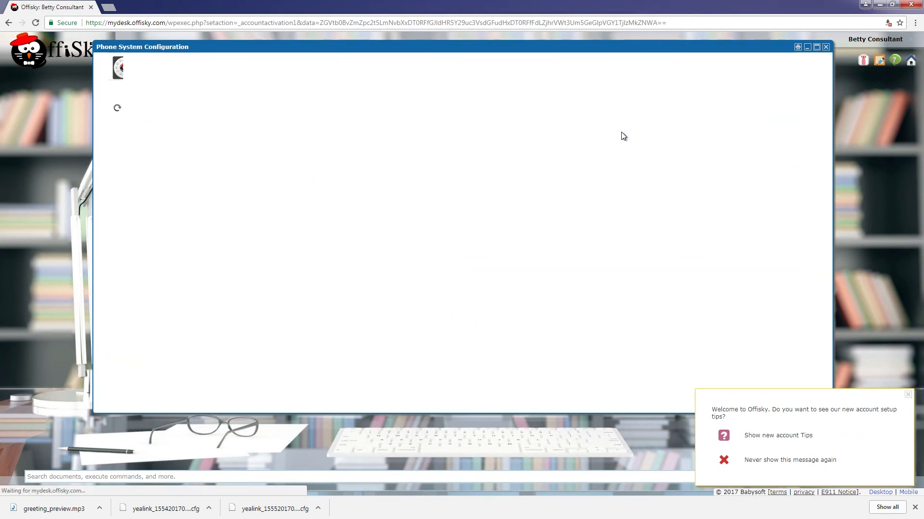